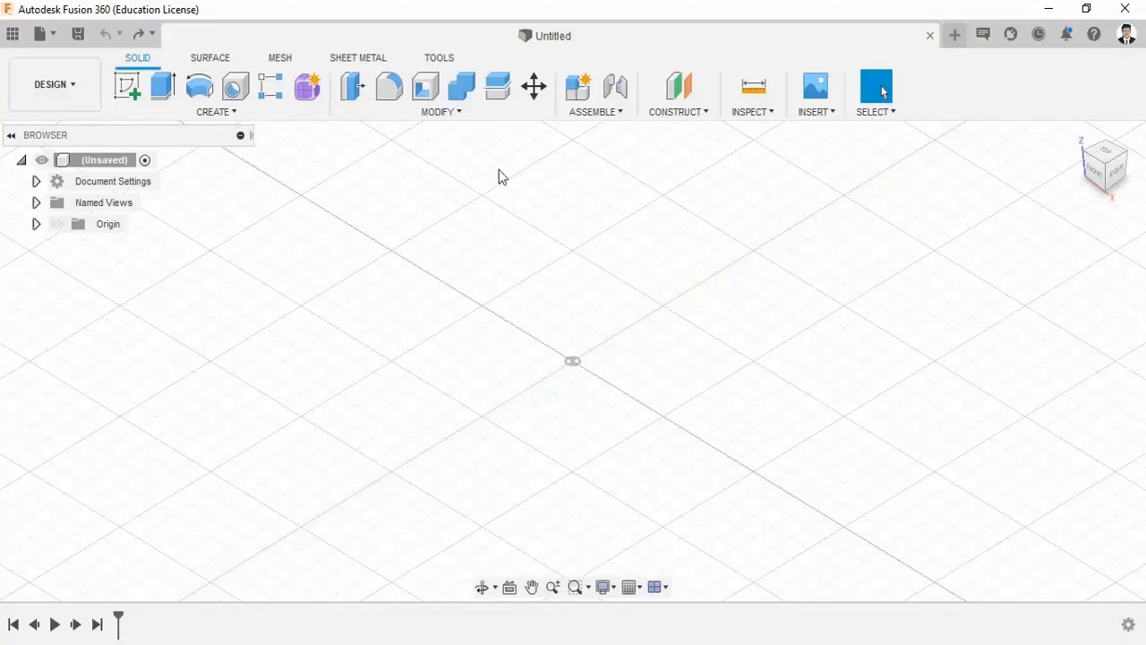
Start a sketch on the front plane and draw crossing construction centerlines through the origin, about 170 mm vertical and 100 mm horizontal
left_click(131, 93)
left_click(566, 374)
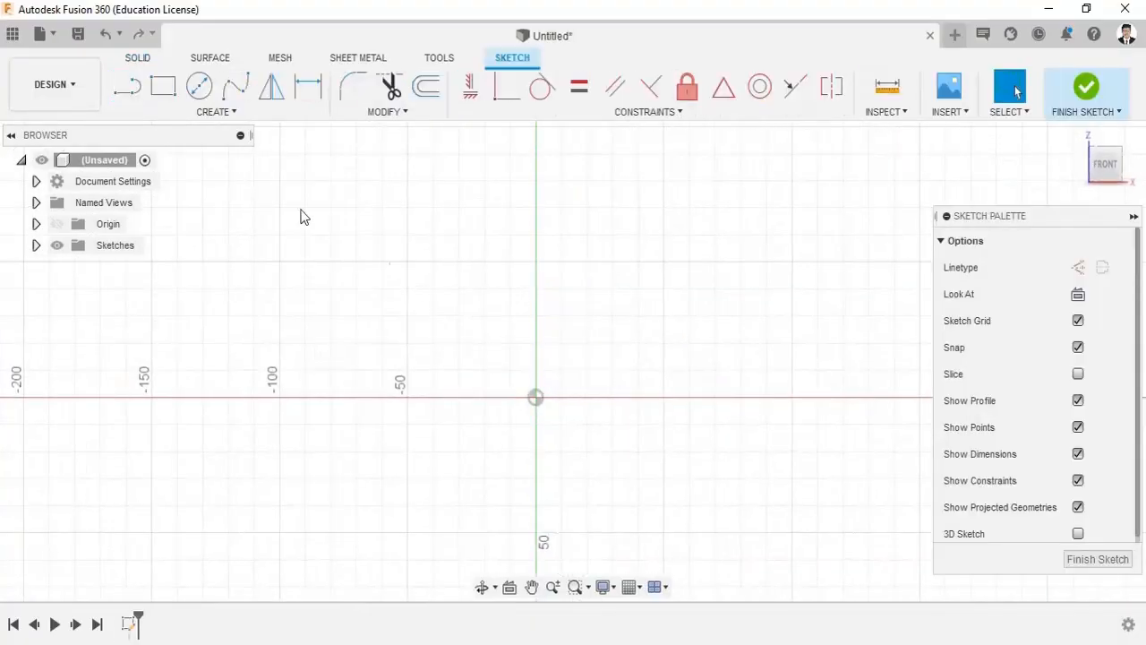
key("l")
left_click(1077, 267)
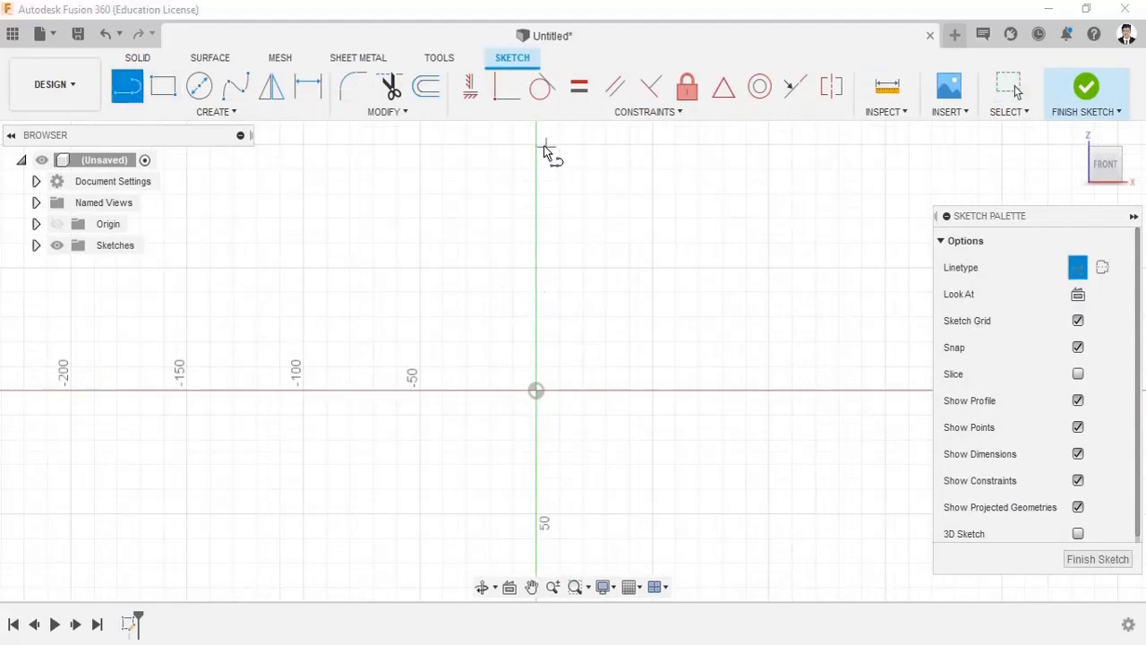
left_click(537, 144)
left_click(536, 564)
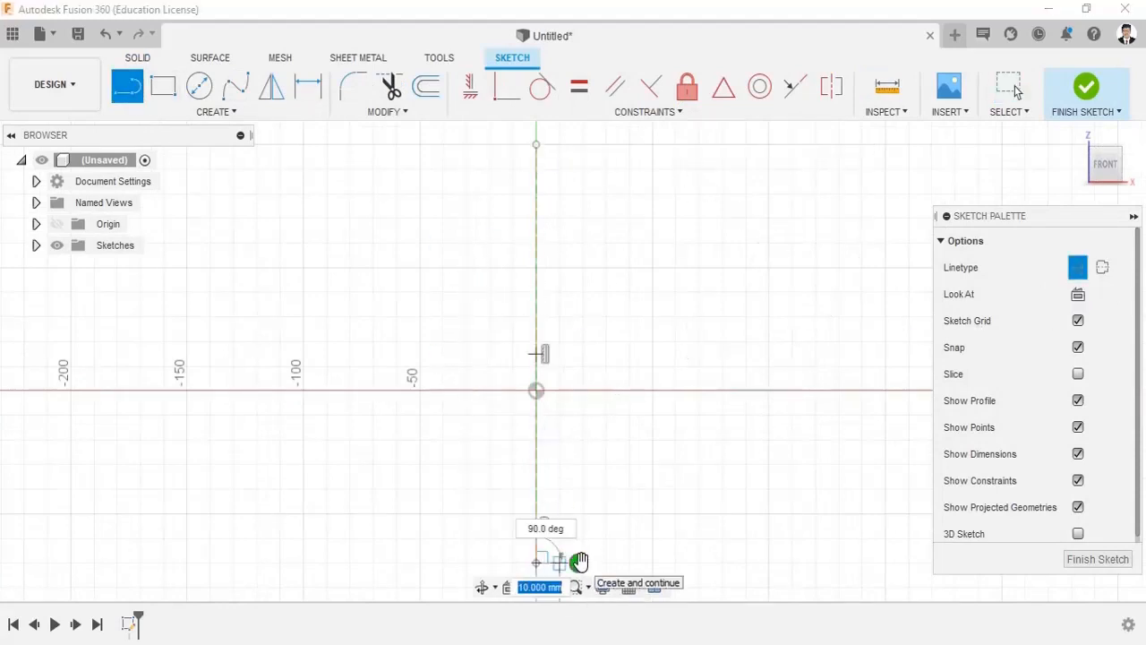
left_click(577, 562)
left_click(418, 391)
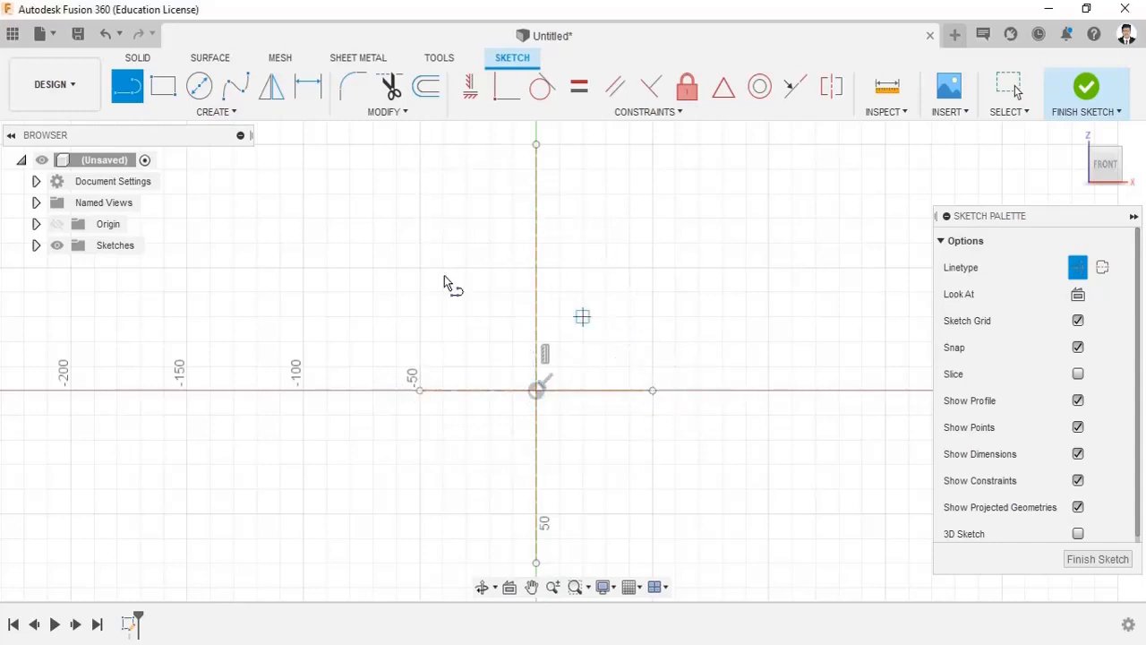
Sketch a 30 mm base line centred on the vertical centerline, a 45° flange with a 5 mm tip, and inner lines back to the centerline
scroll(504, 192, "up", 2)
left_click(498, 194)
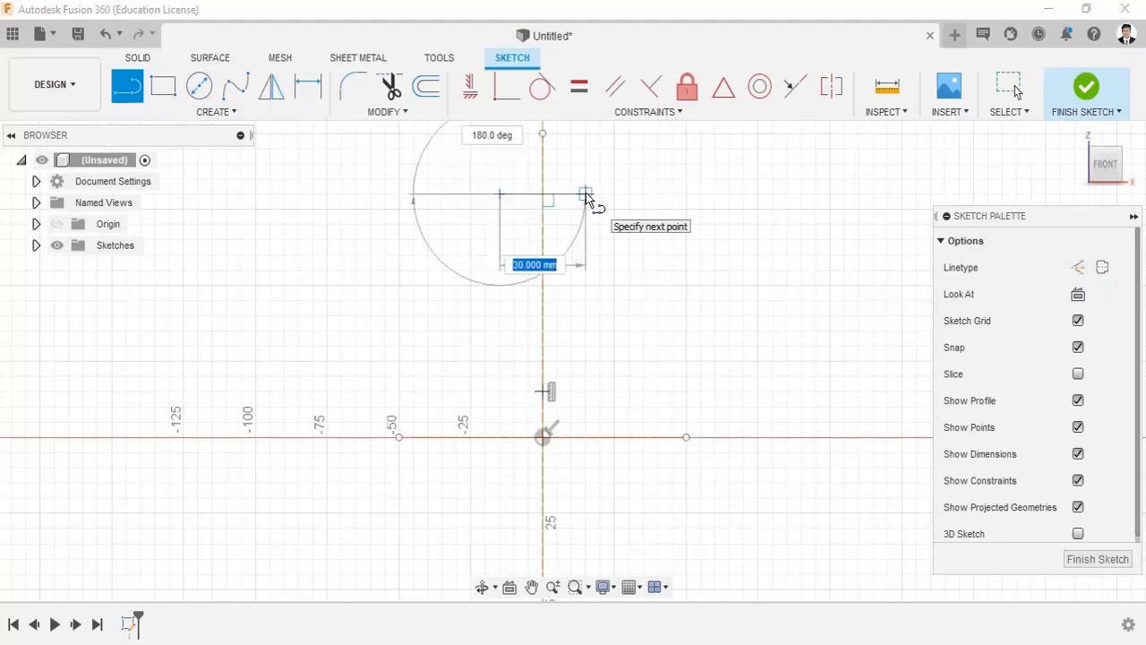
left_click(585, 193)
mouse_move(586, 193)
left_mouse_down()
mouse_move(614, 164)
mouse_move(582, 185)
left_mouse_up()
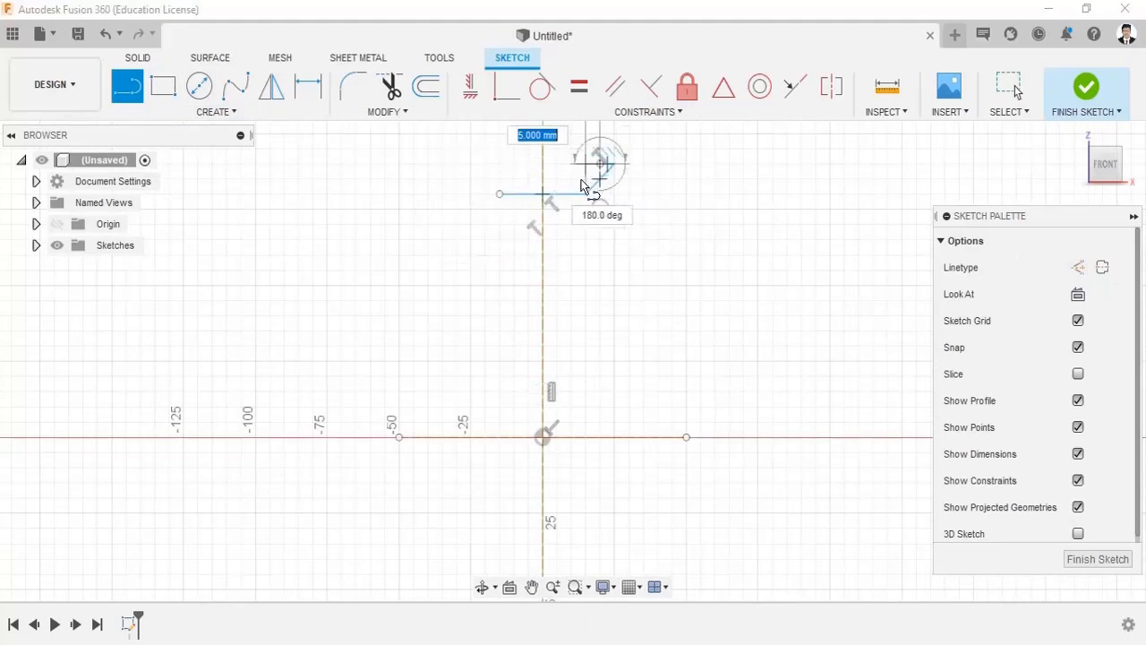
scroll(582, 186, "up", 3)
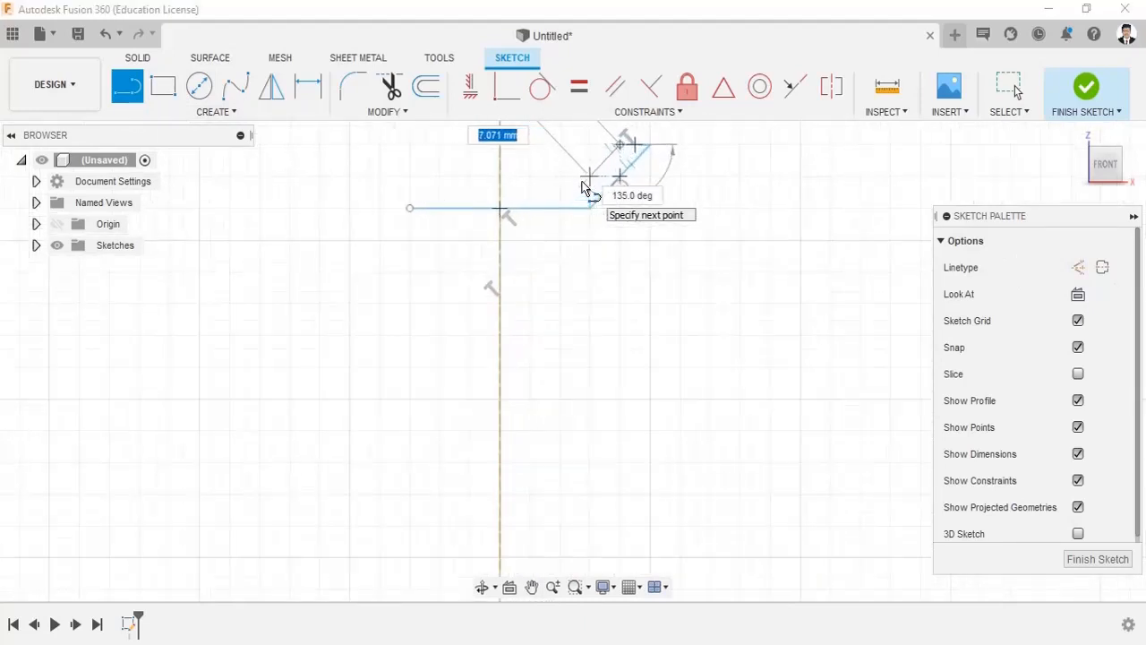
left_click(580, 190)
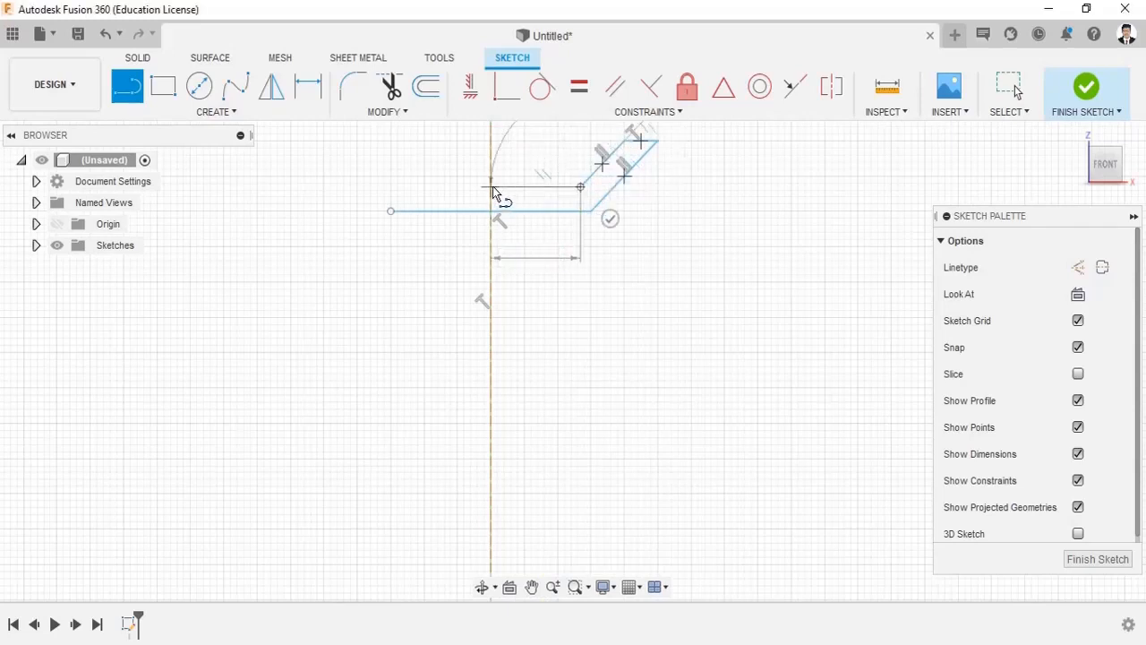
Mirror the flange, tip and inner lines about the vertical construction centerline
left_click(271, 85)
left_click(582, 185)
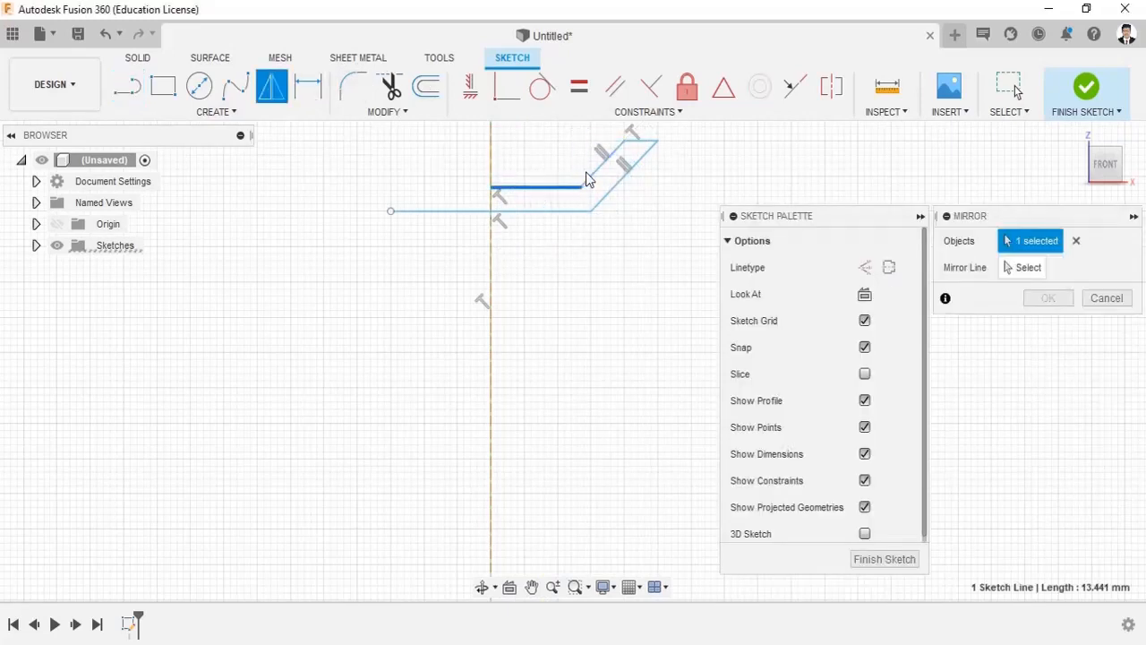
left_click(1022, 266)
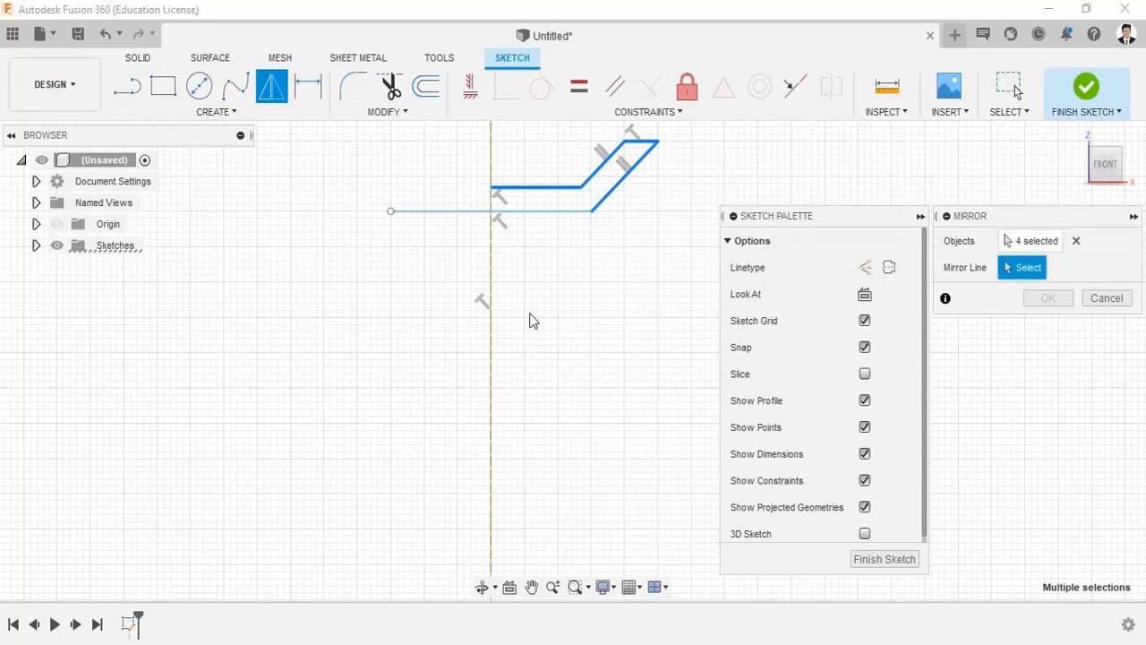
left_click(491, 327)
left_click(1045, 298)
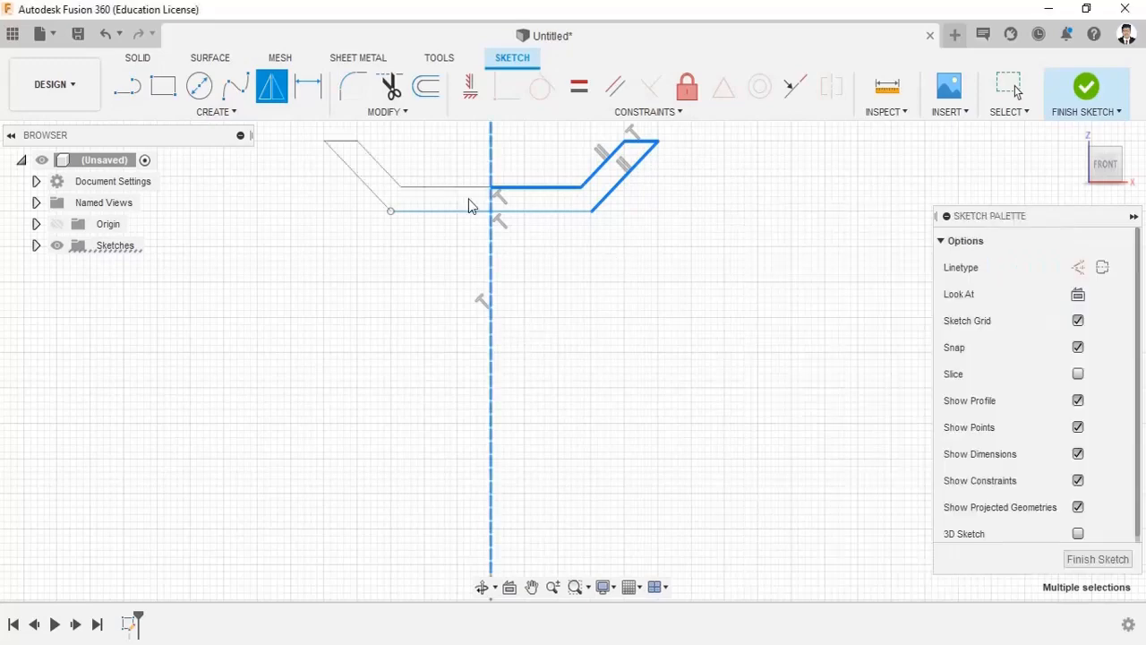
Fillet the tip corners of both flanges in the rim profile with a 1 mm radius
left_click(326, 144)
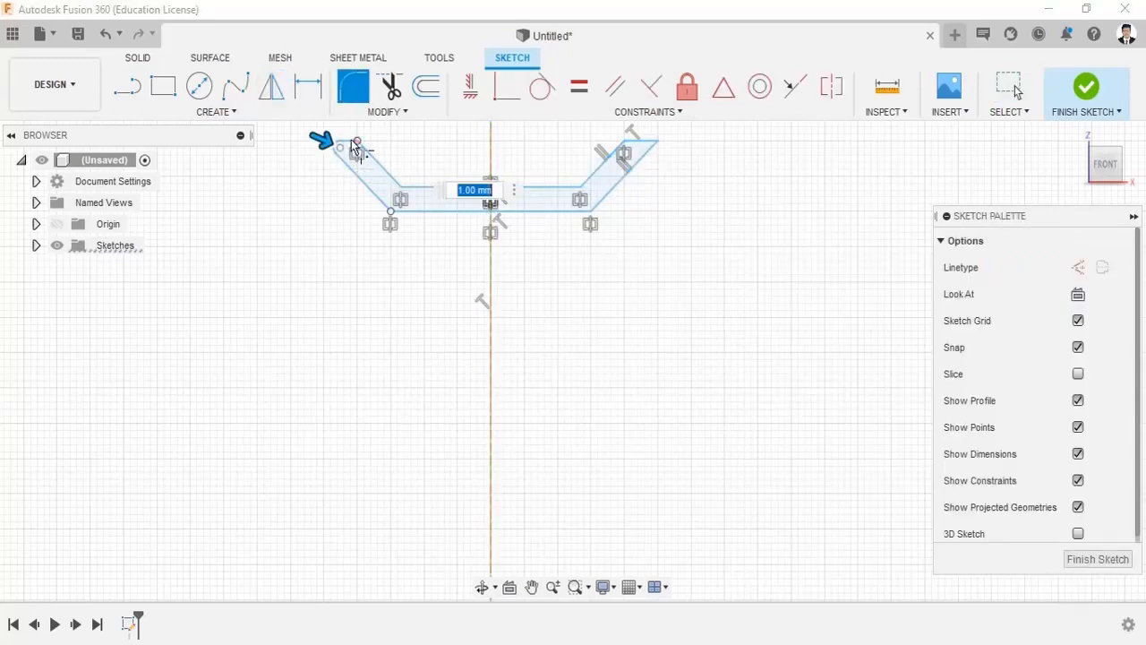
left_click(657, 143)
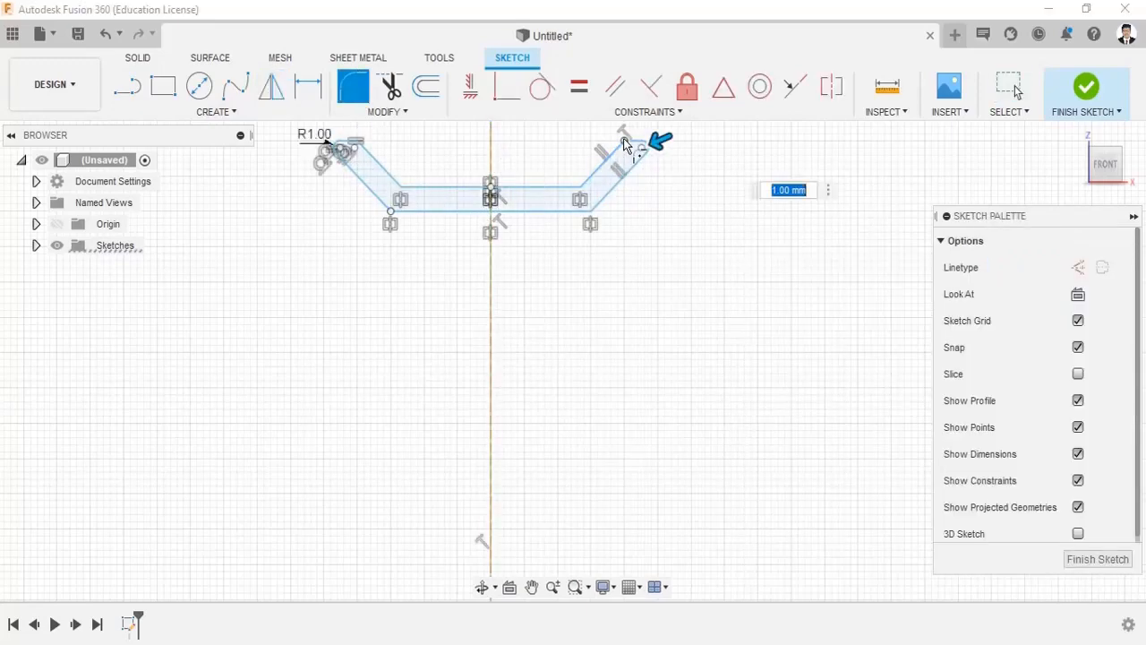
left_click(592, 215)
left_click_drag(593, 221, 597, 229)
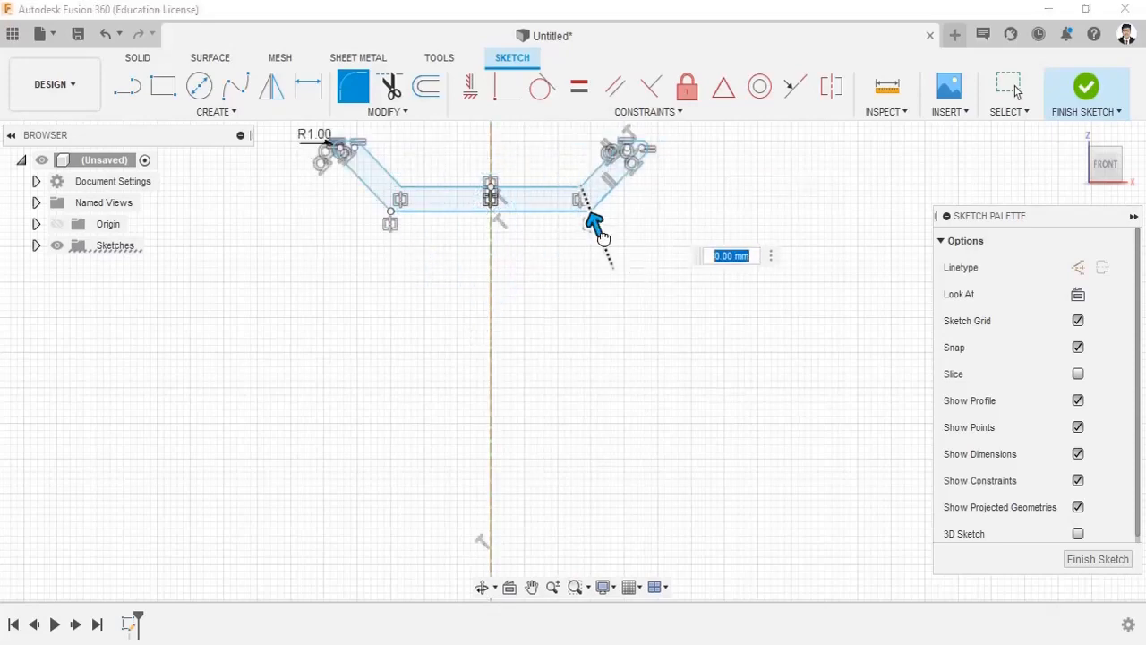
key("Escape")
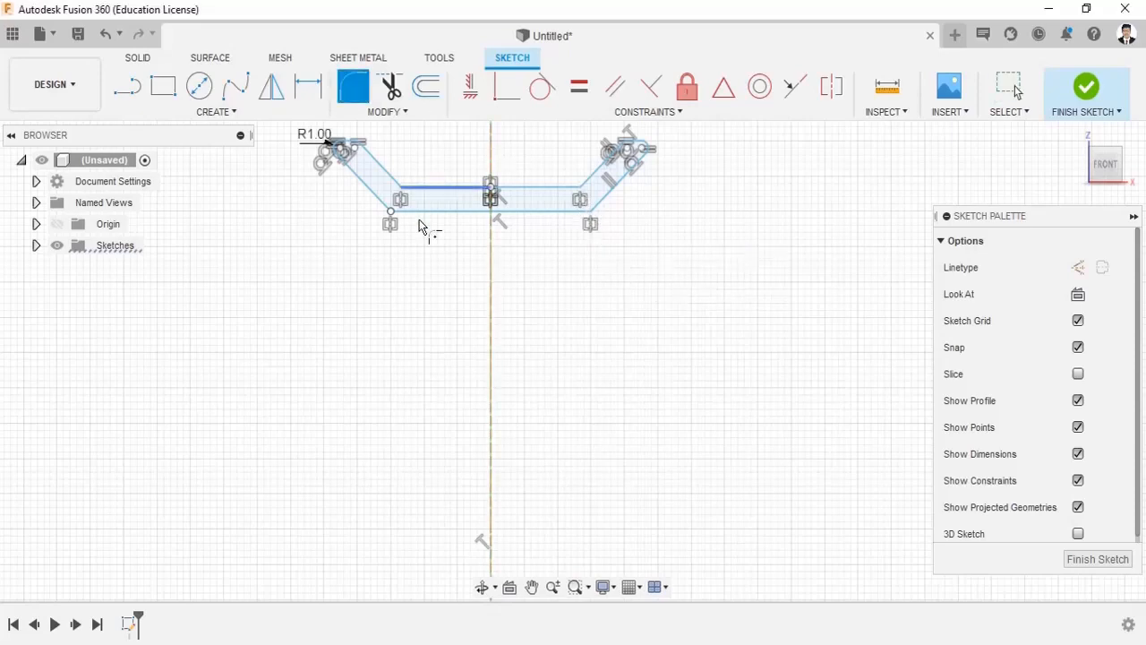
Fillet both lower outer corners of the rim profile with a 6.5 mm radius and finish the sketch
left_click(396, 217)
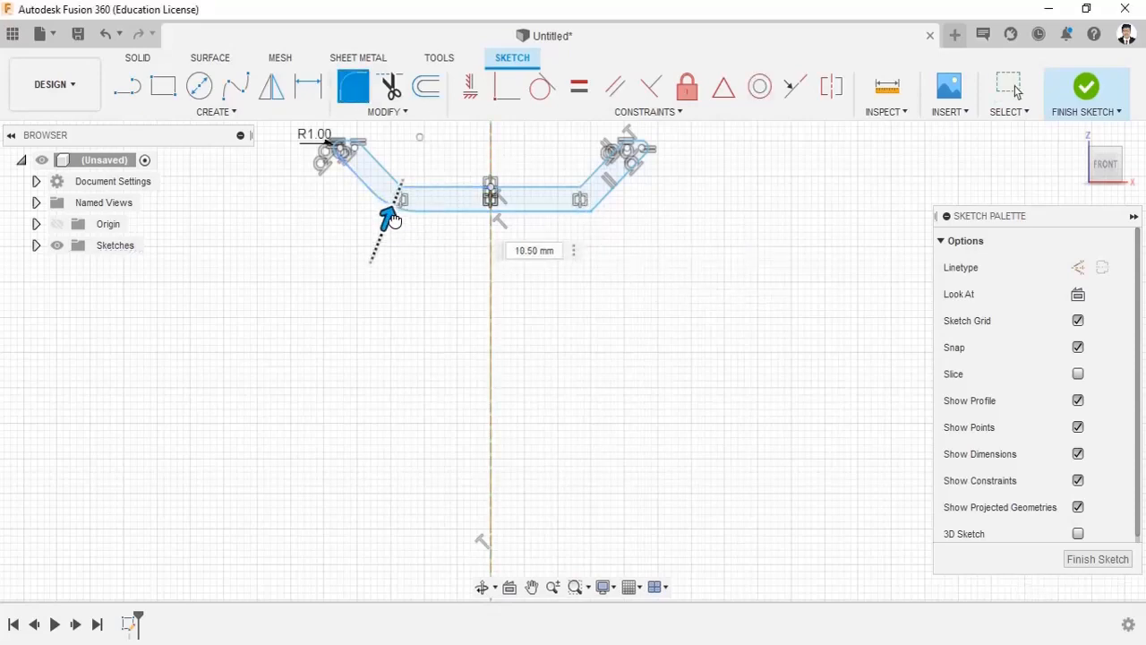
left_click(590, 218)
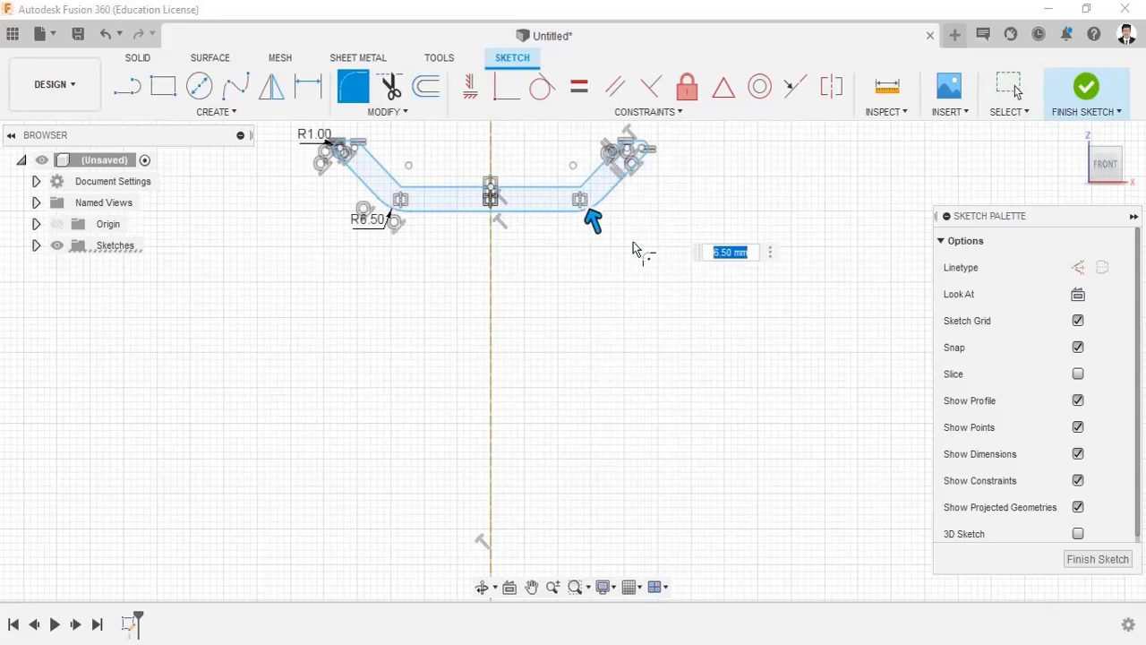
key("Return")
scroll(482, 255, "down", 3)
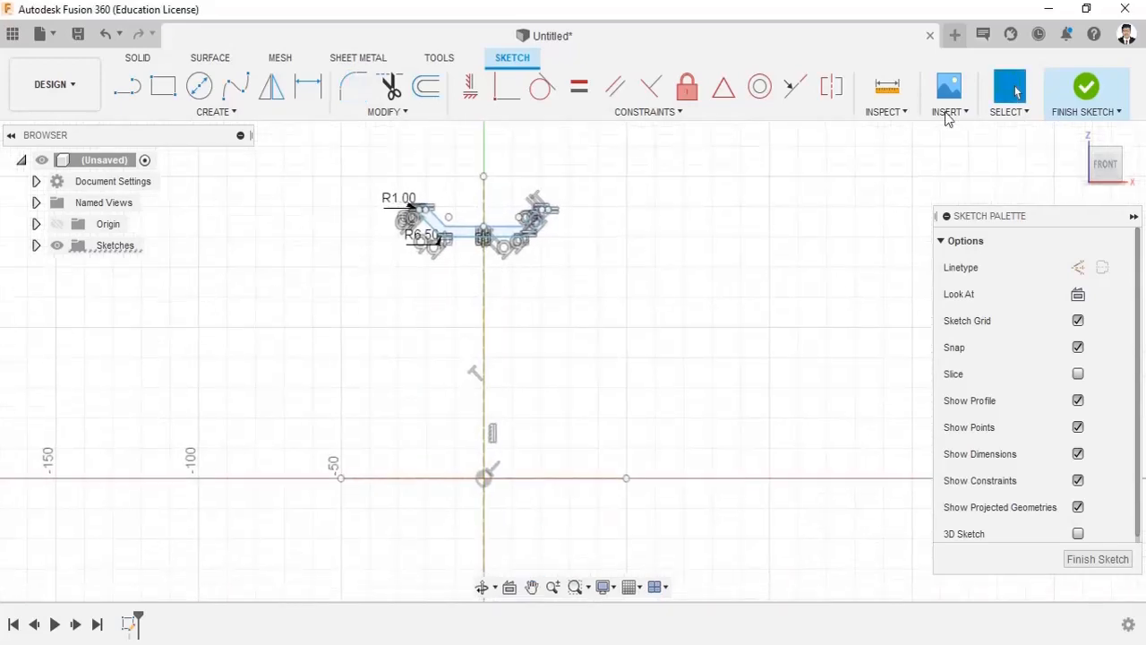
left_click(1085, 87)
Revolve the rim profile a full turn around the horizontal centerline as a new body
left_click(1073, 136)
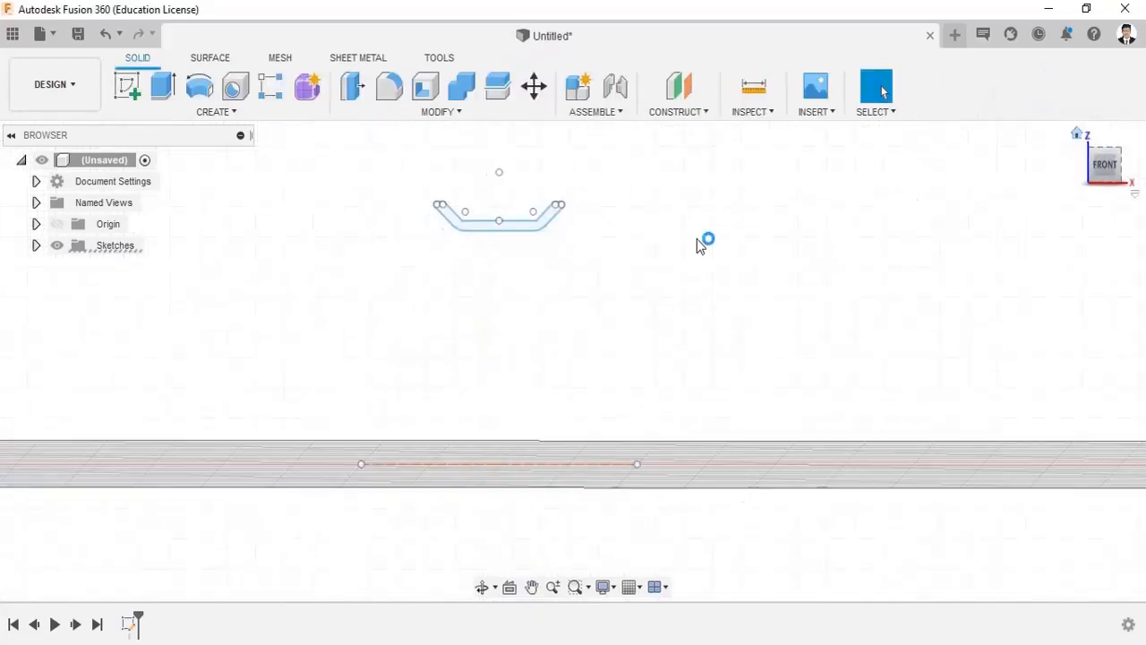
left_click(198, 86)
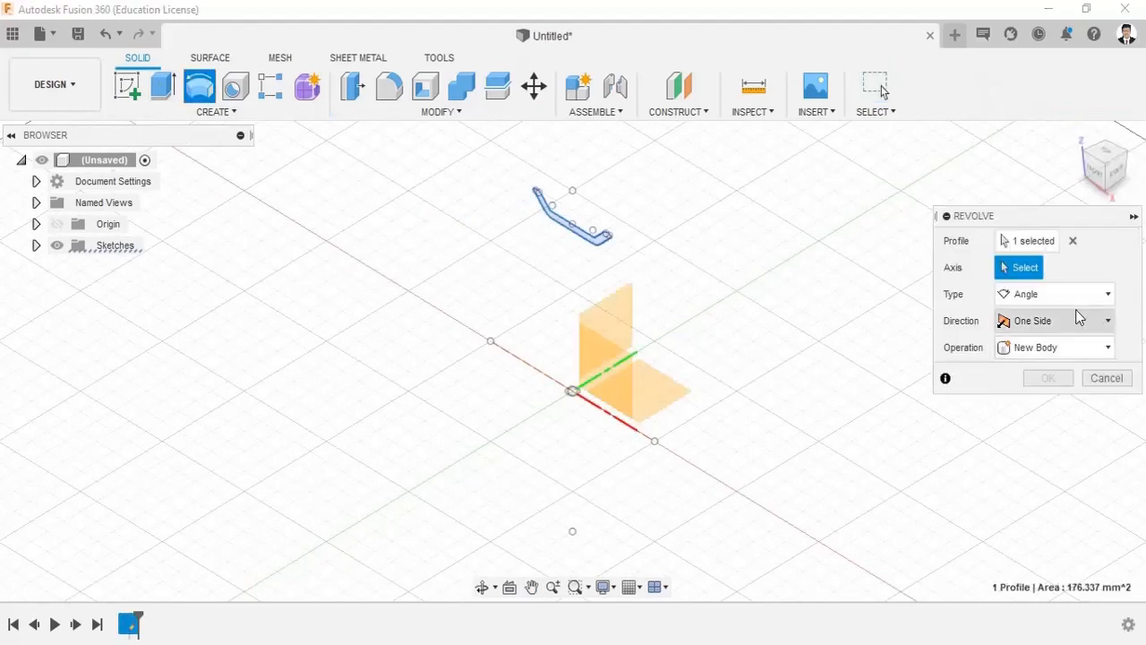
left_click(556, 389)
left_click(1041, 405)
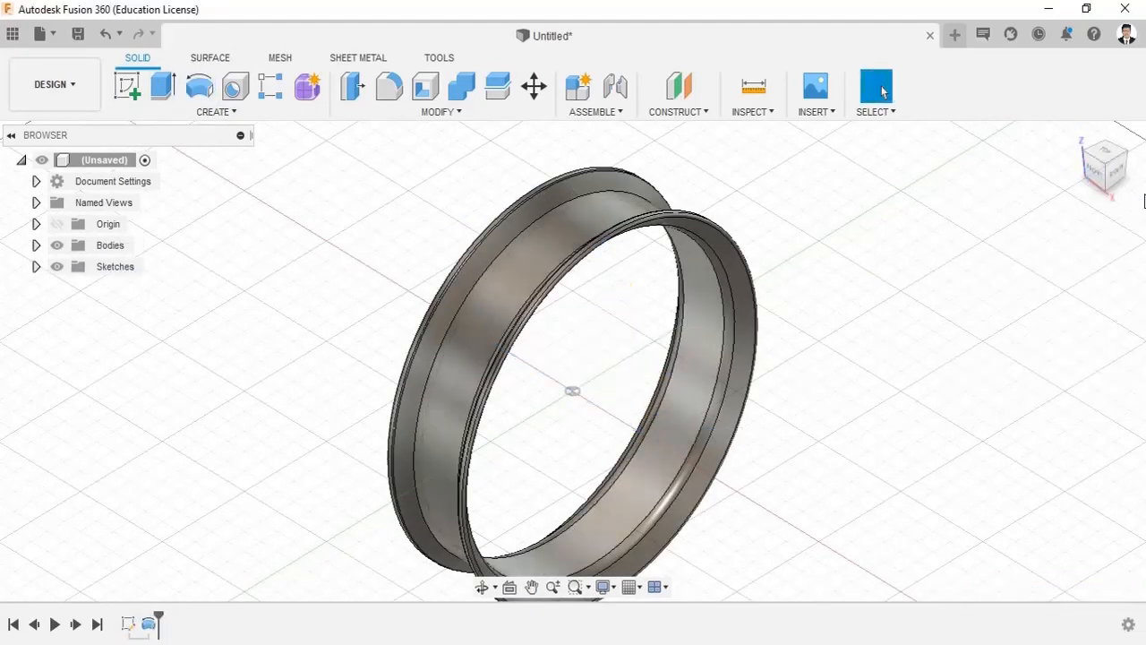
Start a new sketch on the front plane through the middle of the rim, viewed from the front
left_click(1094, 171)
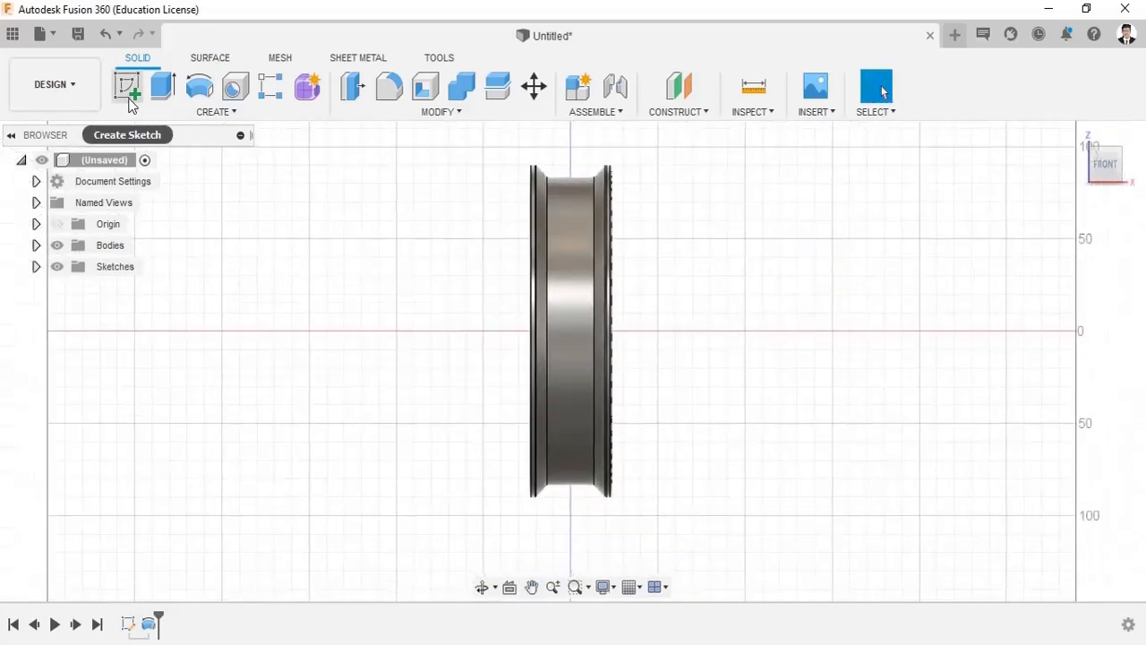
left_click(127, 86)
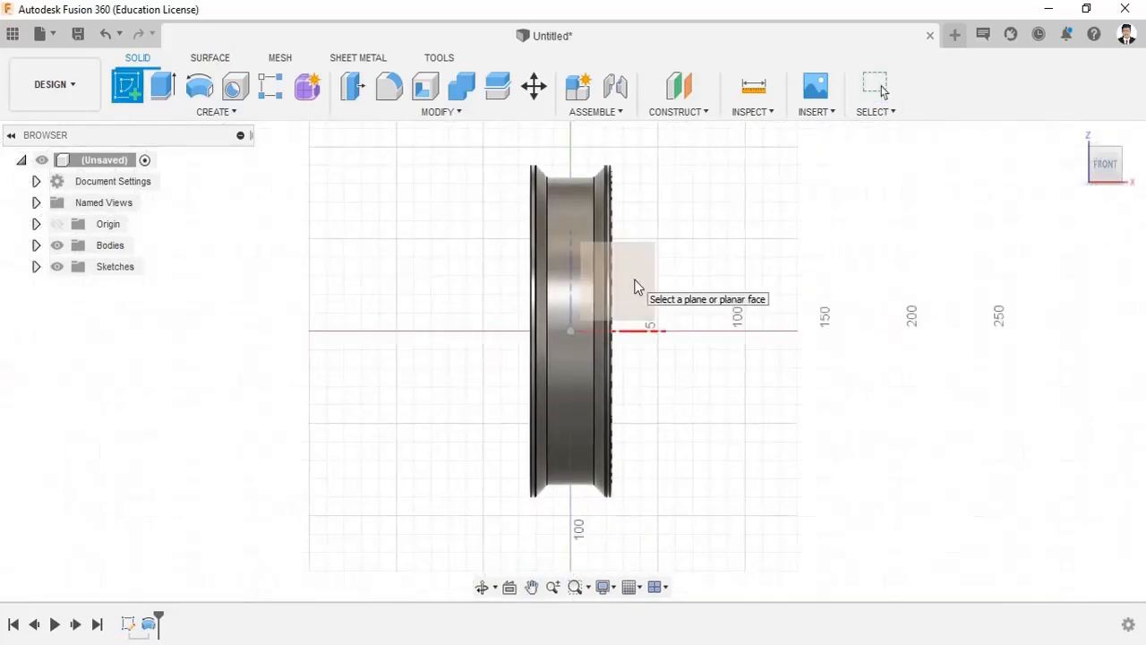
left_click(634, 287)
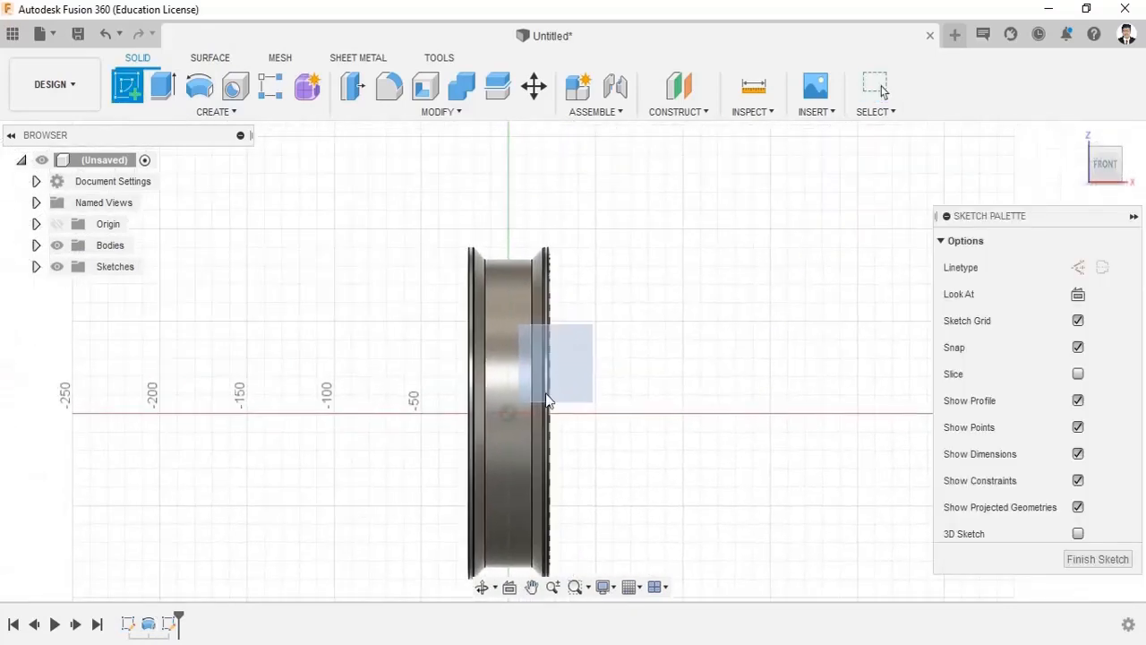
left_click(128, 86)
scroll(542, 224, "up", 5)
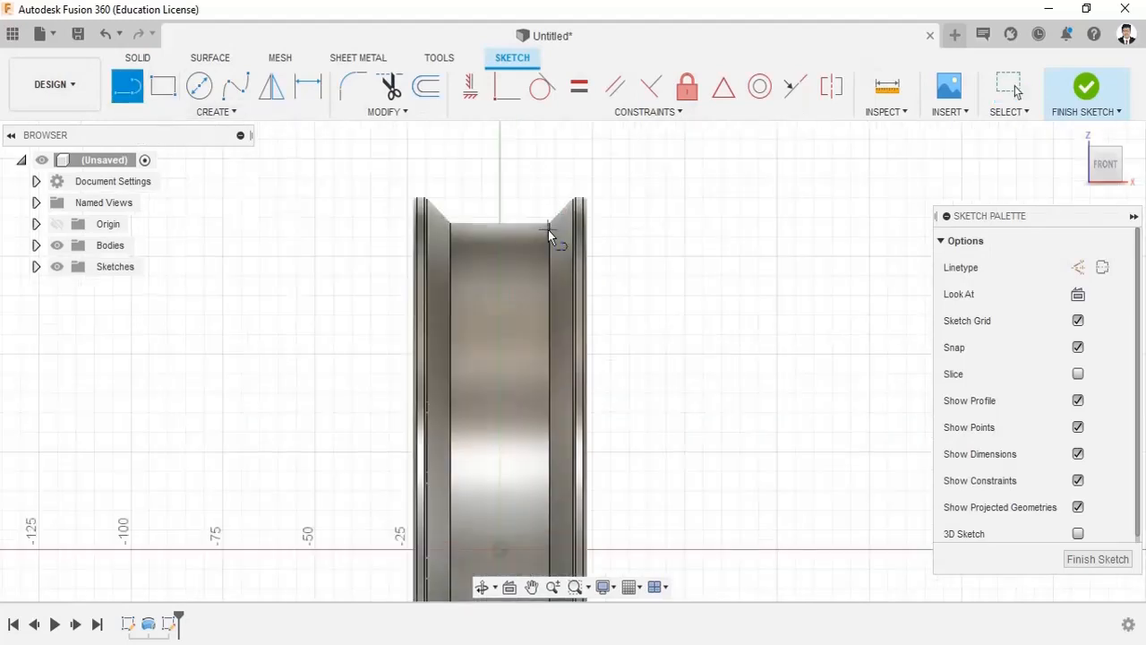
scroll(548, 230, "up", 5)
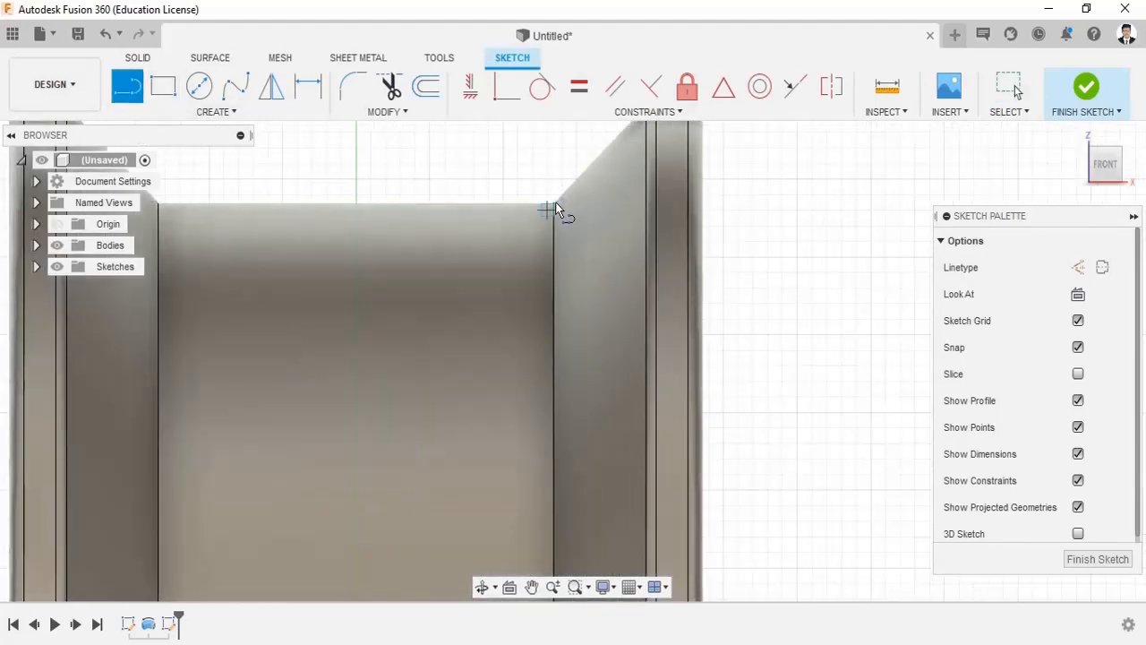
scroll(555, 208, "down", 6)
Project the outline of the rim body into the sketch with the projection link kept on
left_click(207, 113)
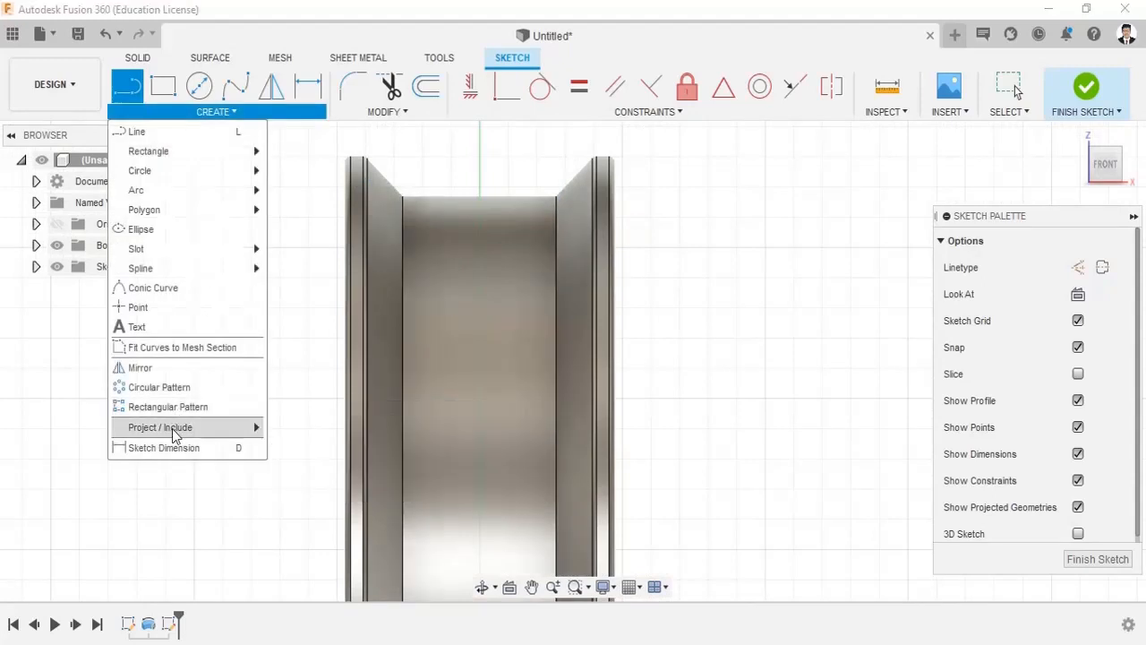
mouse_move(175, 435)
left_click(279, 431)
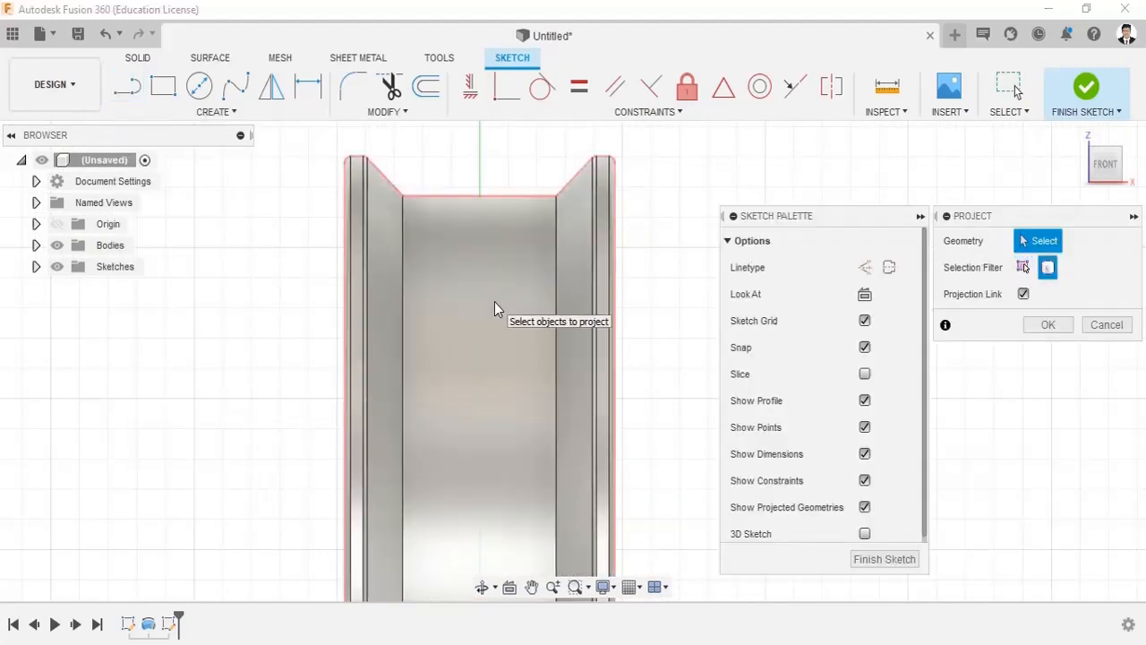
left_click(494, 301)
left_click(1048, 324)
left_click(132, 88)
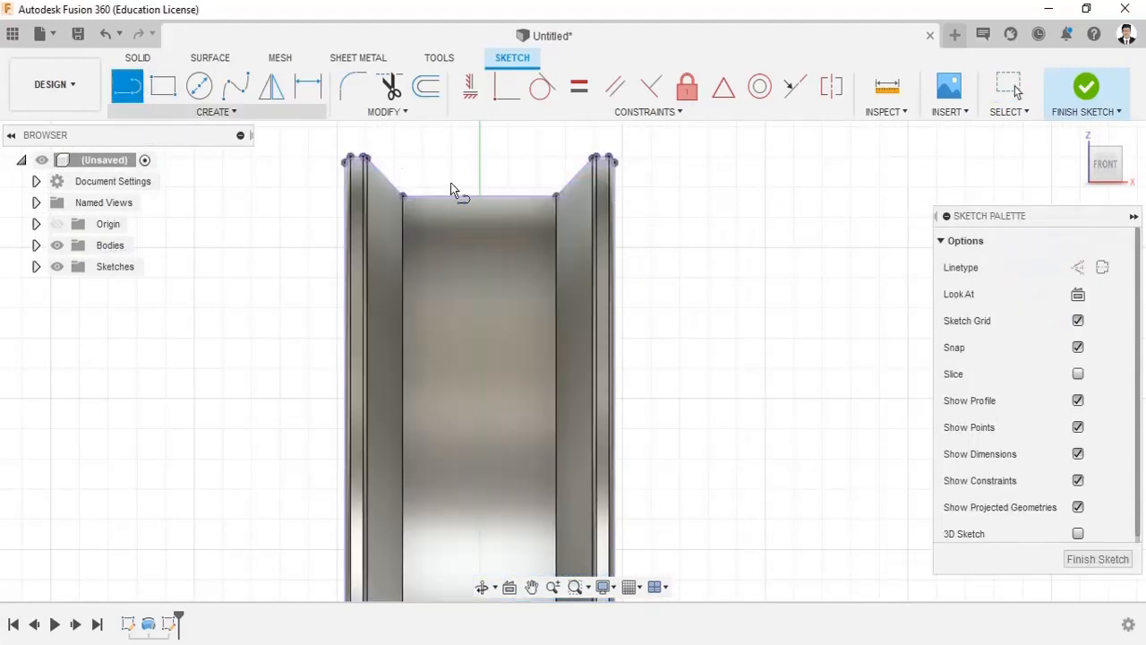
left_click(556, 195)
scroll(558, 323, "down", 5)
middle_click_drag(559, 323, 514, 299)
left_click(568, 560)
left_click(499, 561)
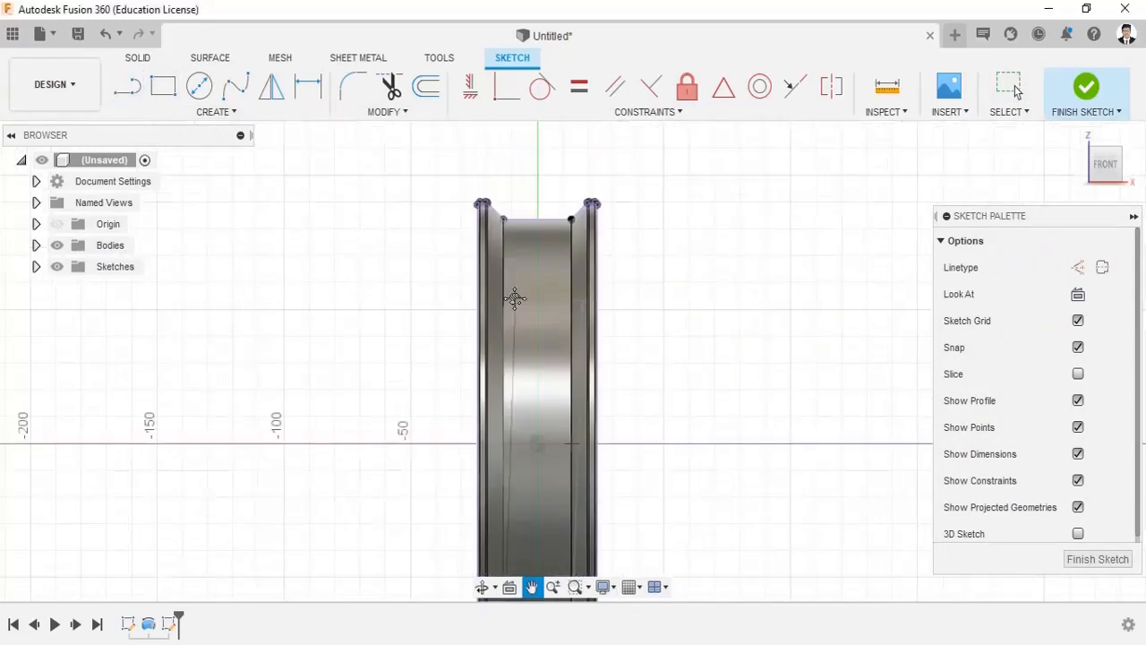
left_click(504, 220)
Sketch a closed trapezoid just above the rim's groove, with 45° sides parallel to the flanges and a lower edge about 26 mm long
scroll(525, 212, "up", 8)
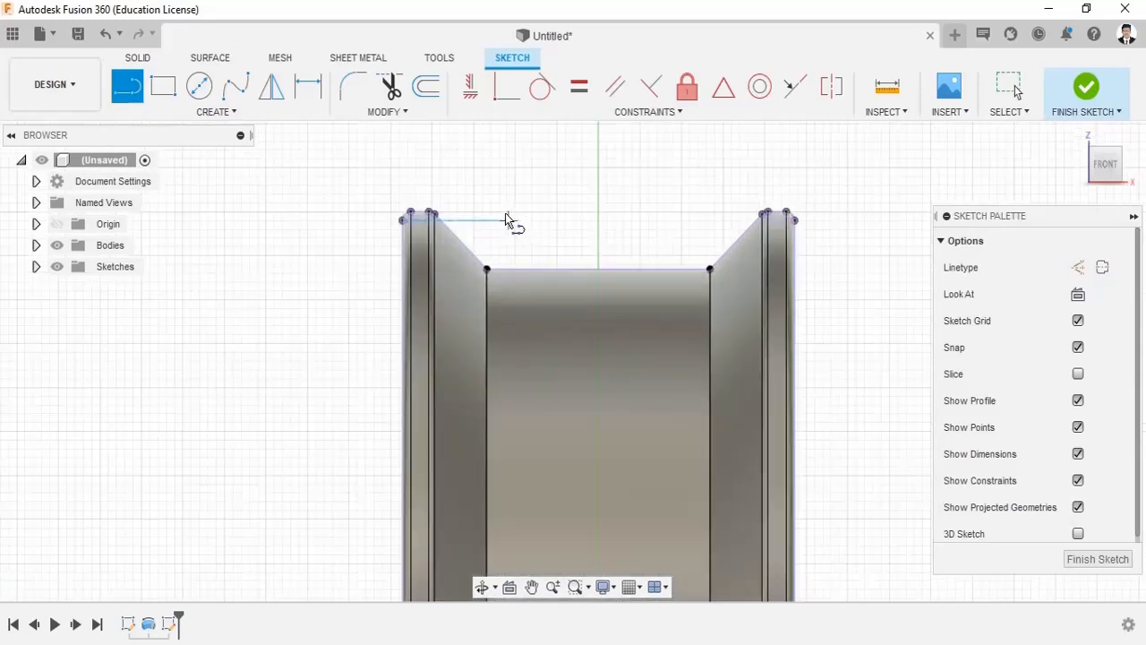
left_click(345, 211)
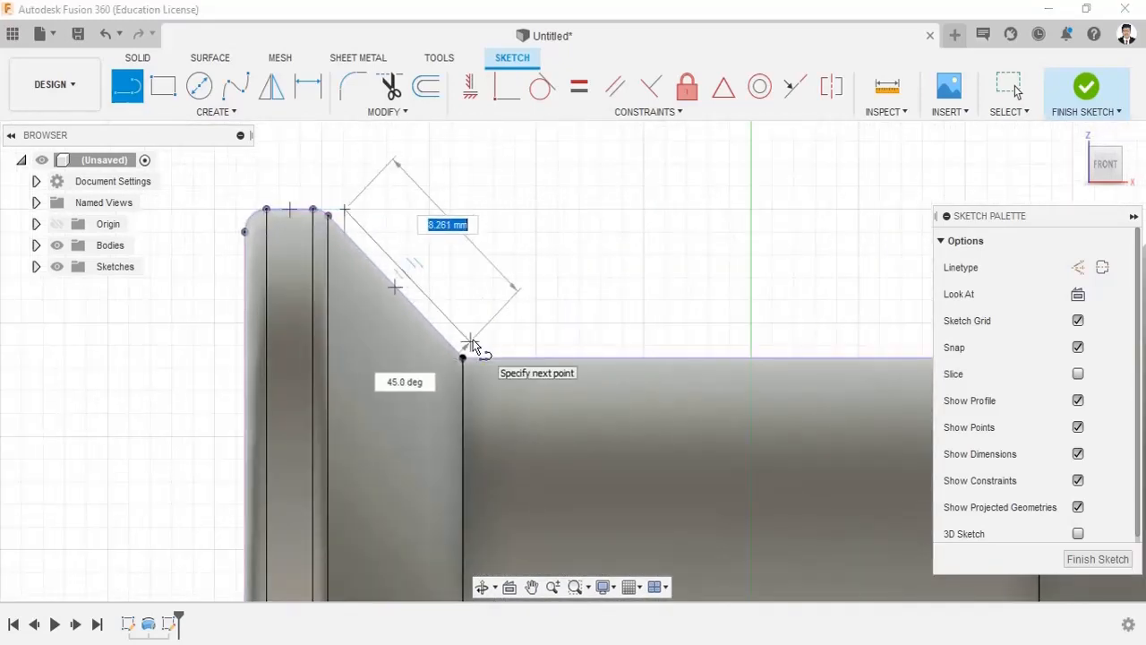
left_click(467, 351)
middle_click_drag(790, 349, 529, 340)
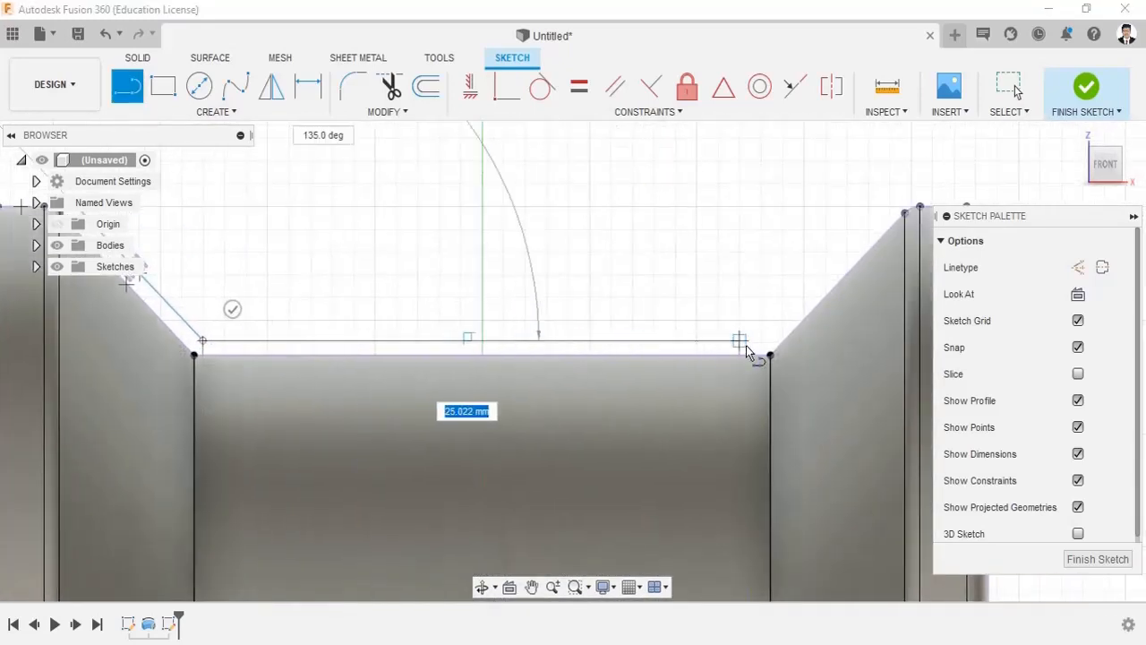
left_click(759, 346)
left_click(888, 208)
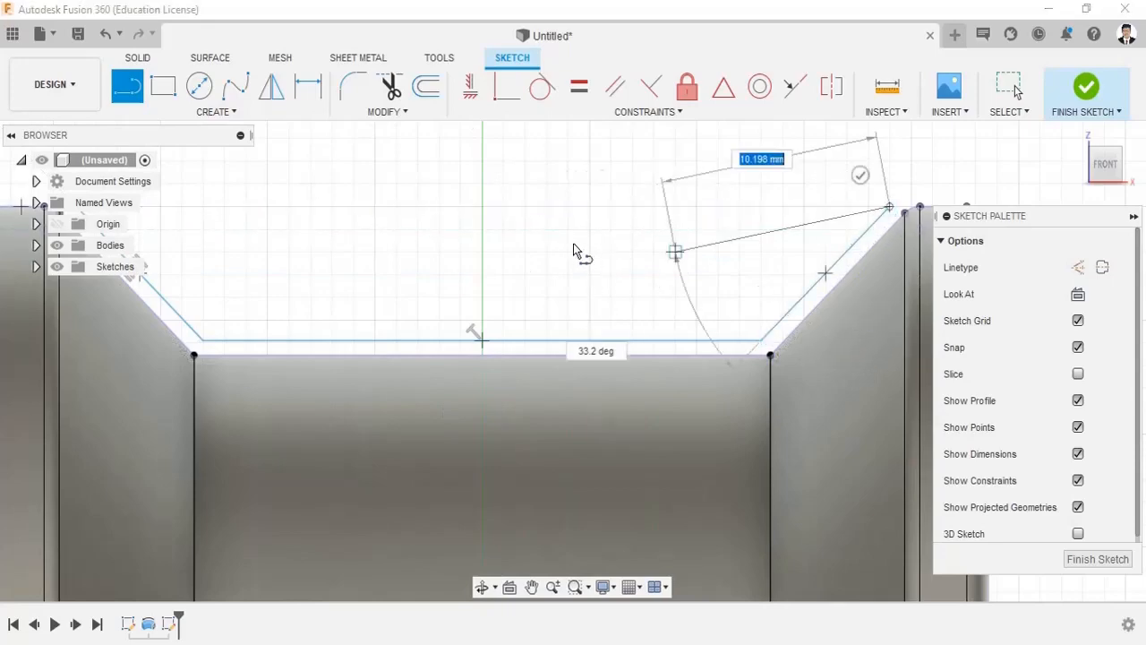
middle_click_drag(209, 221, 409, 240)
left_click(278, 231)
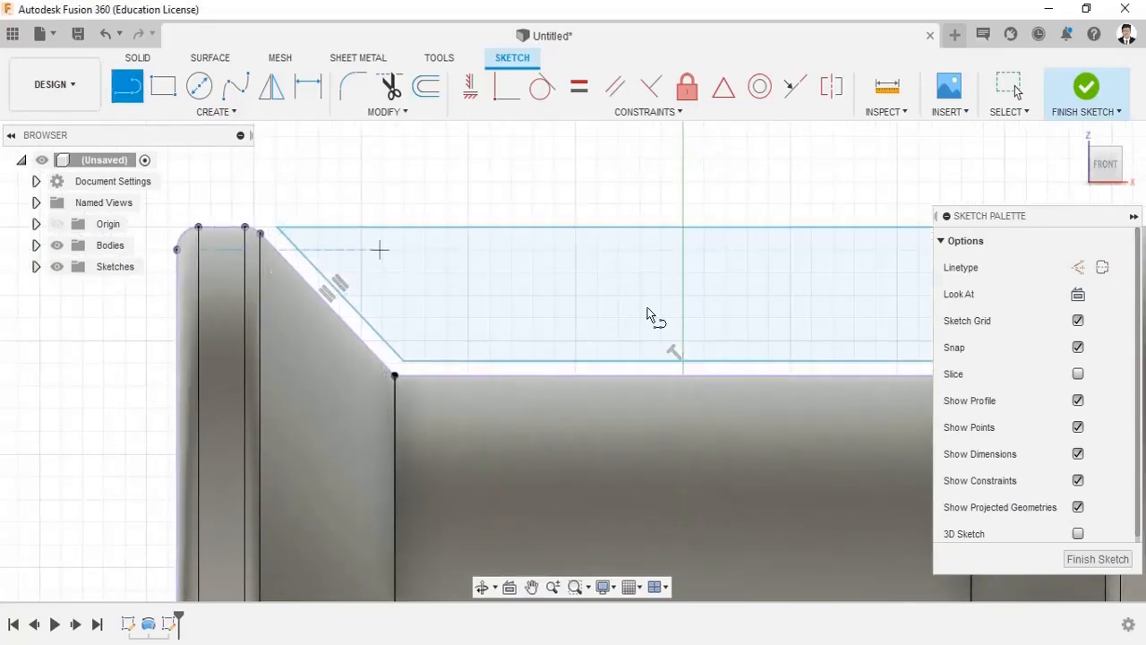
Finish the trapezoid sketch and split the rim body along the two vertical sketch lines at the edges of the groove floor
scroll(672, 323, "down", 5)
left_click(1074, 108)
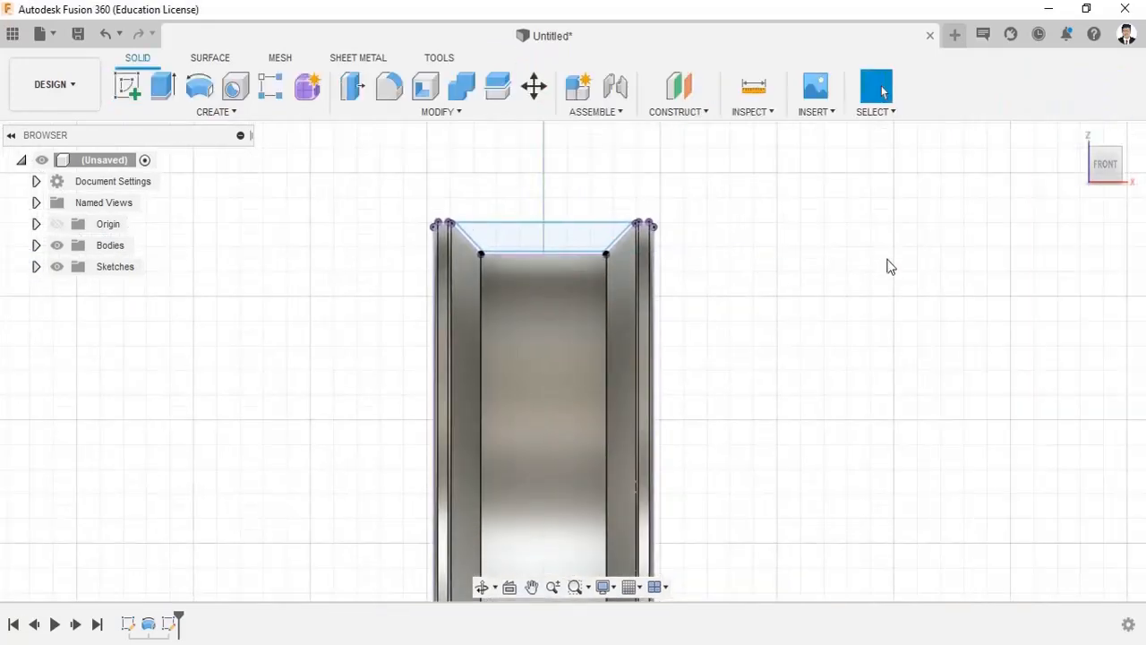
middle_click_drag(888, 263, 686, 199)
left_click(554, 233)
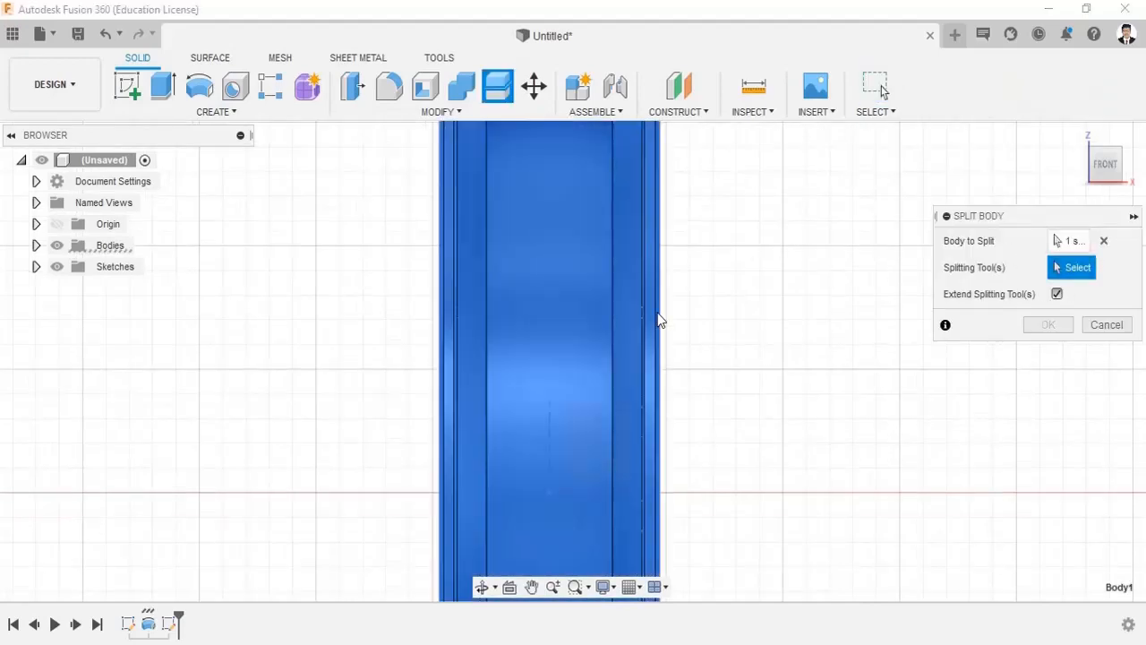
left_click(487, 323)
scroll(598, 318, "down", 5)
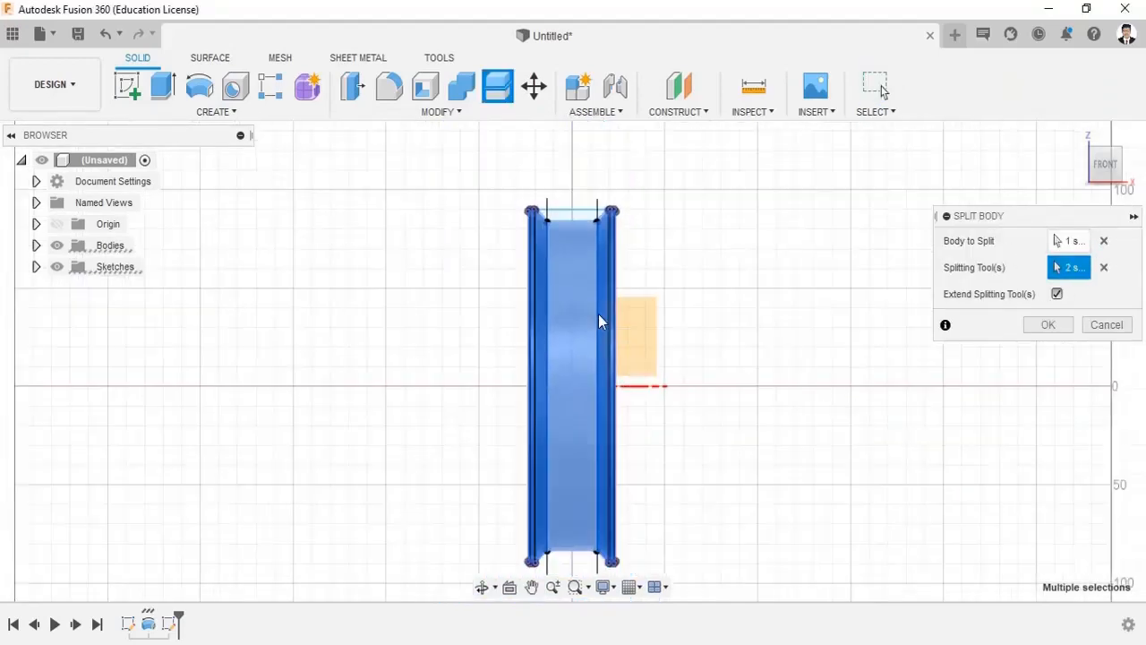
mouse_move(719, 338)
middle_mouse_down("shift")
mouse_move(641, 318)
mouse_move(703, 348)
middle_mouse_up("shift")
left_click(1061, 330)
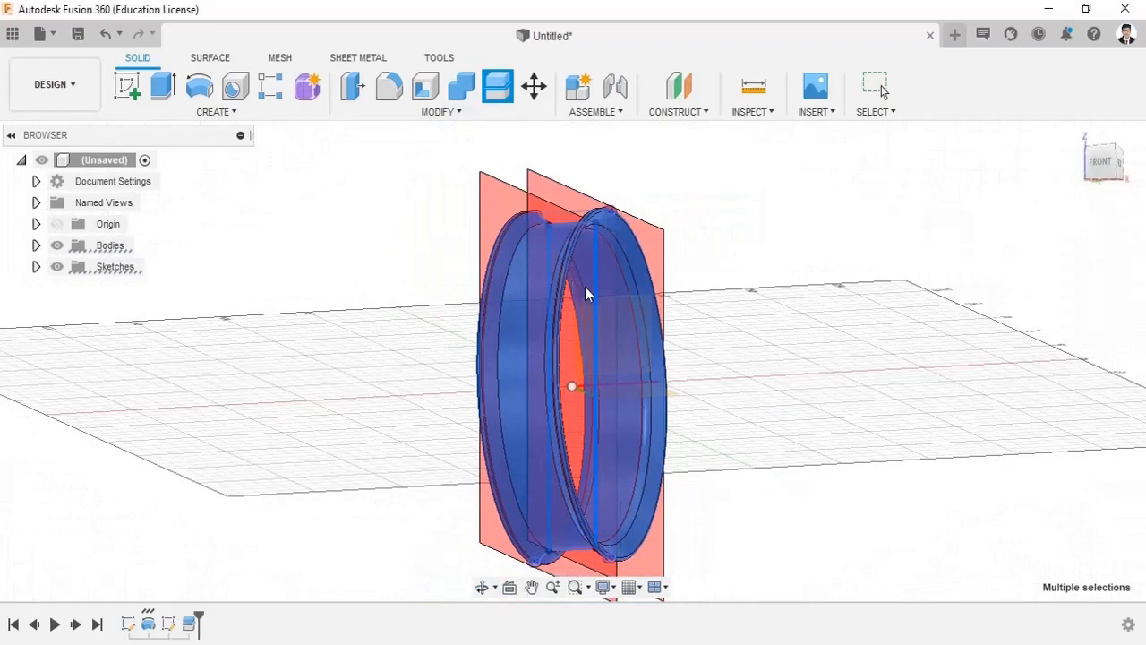
Make Sketch2 with the trapezoid profile visible again and face it from the front
middle_click_drag(584, 287, 631, 313, "shift")
left_click(36, 266)
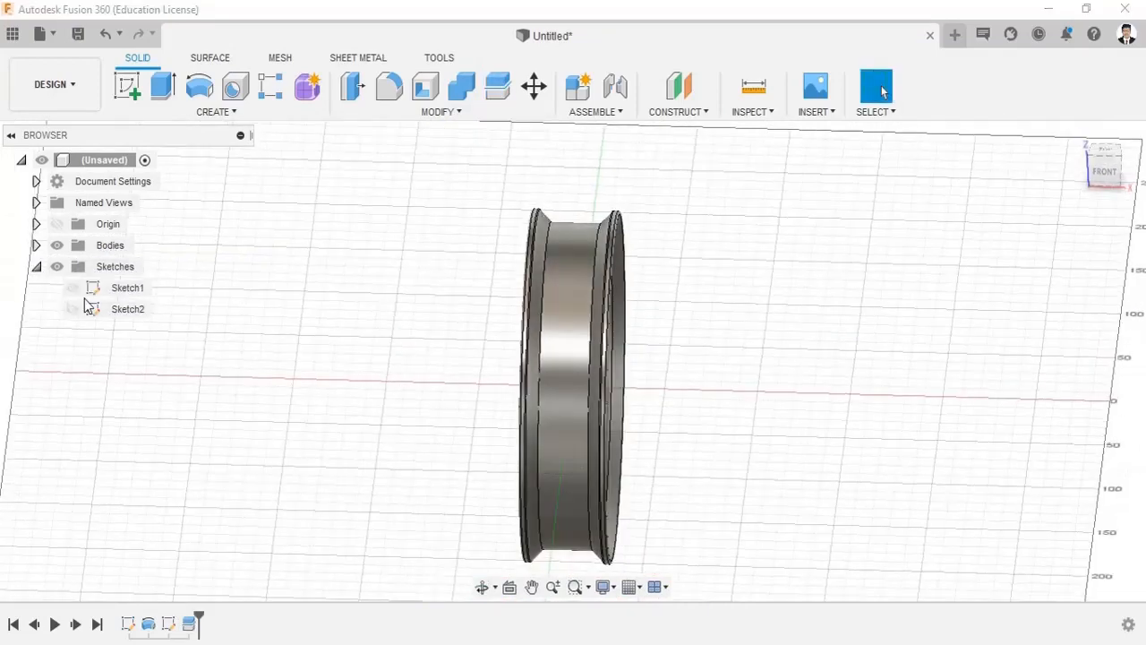
left_click(1104, 171)
scroll(577, 225, "up", 5)
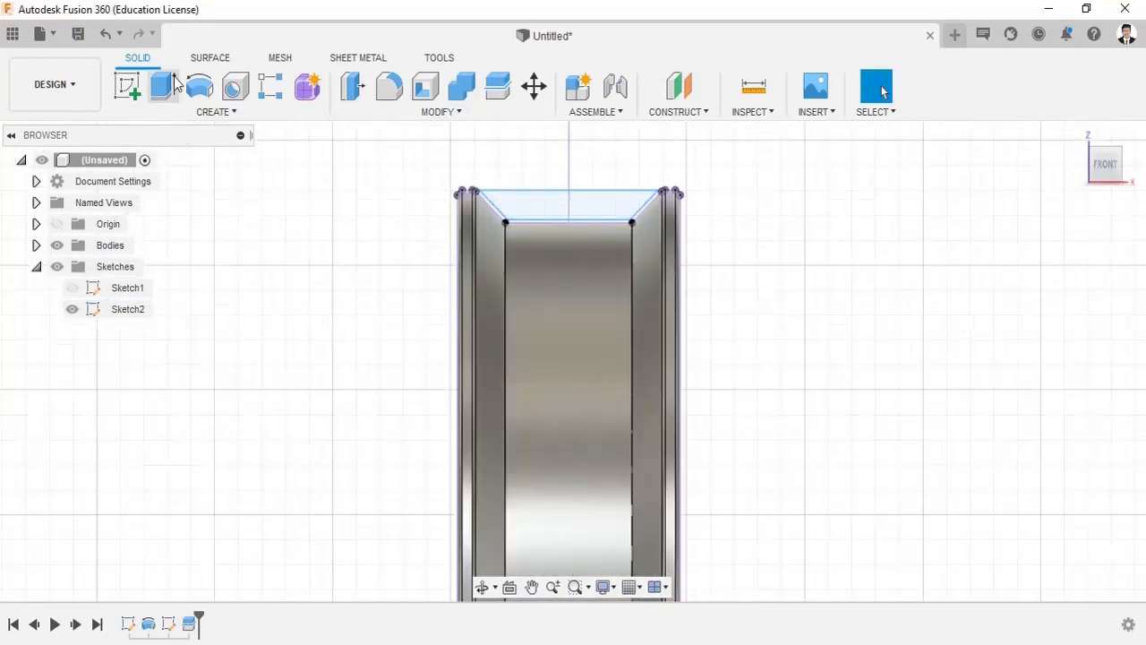
Revolve the trapezoid profile 360° around the rim's horizontal centerline as a new body and hide Sketch1
left_click(199, 87)
left_click(560, 210)
left_click(1078, 137)
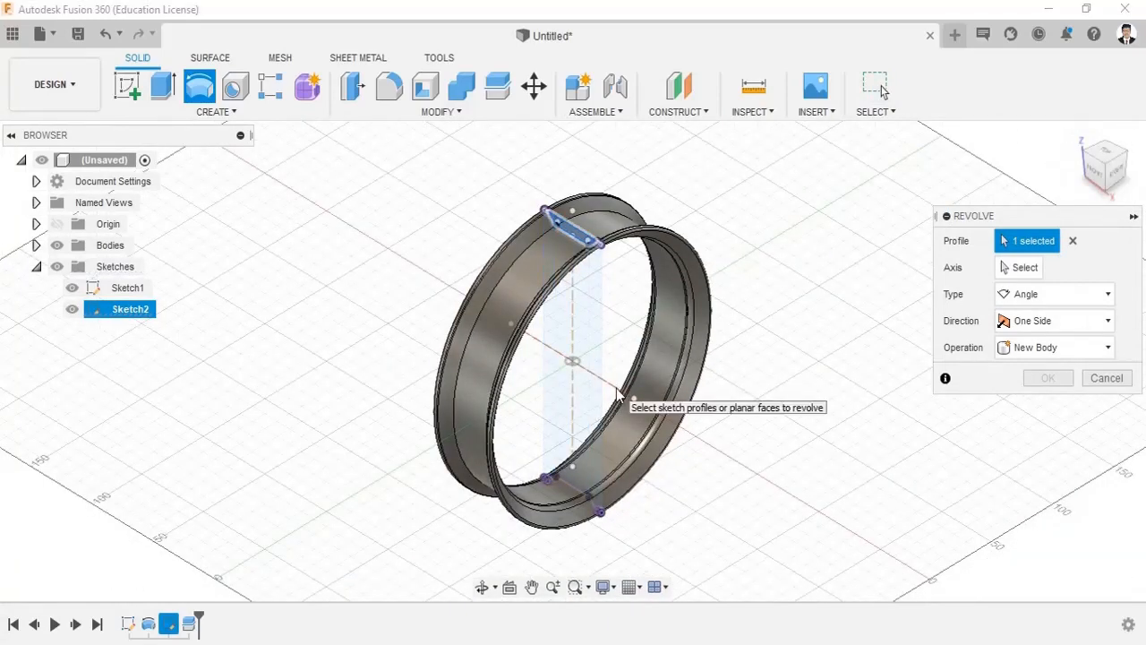
left_click(1020, 268)
left_click(616, 387)
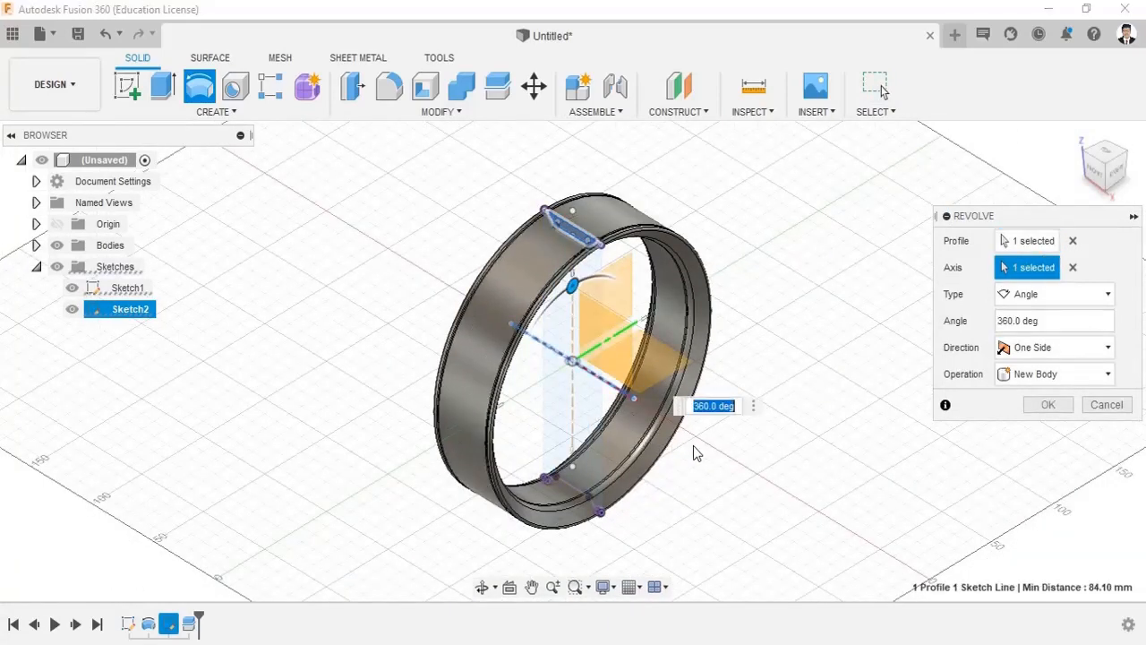
middle_click_drag(703, 479, 752, 394, "shift")
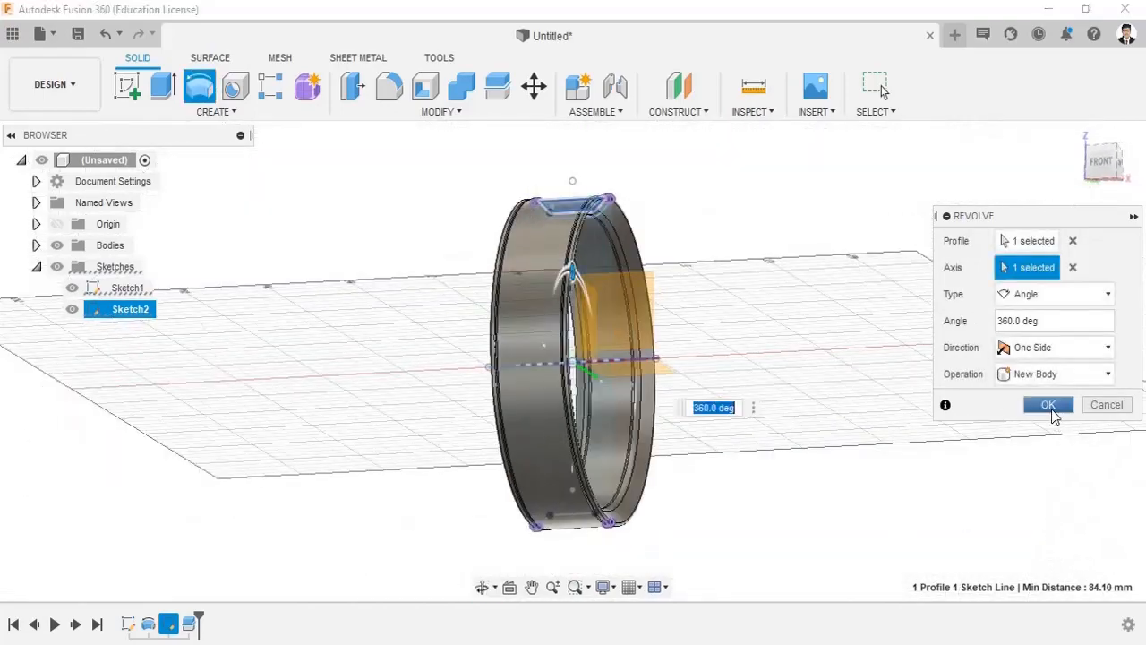
left_click(1047, 405)
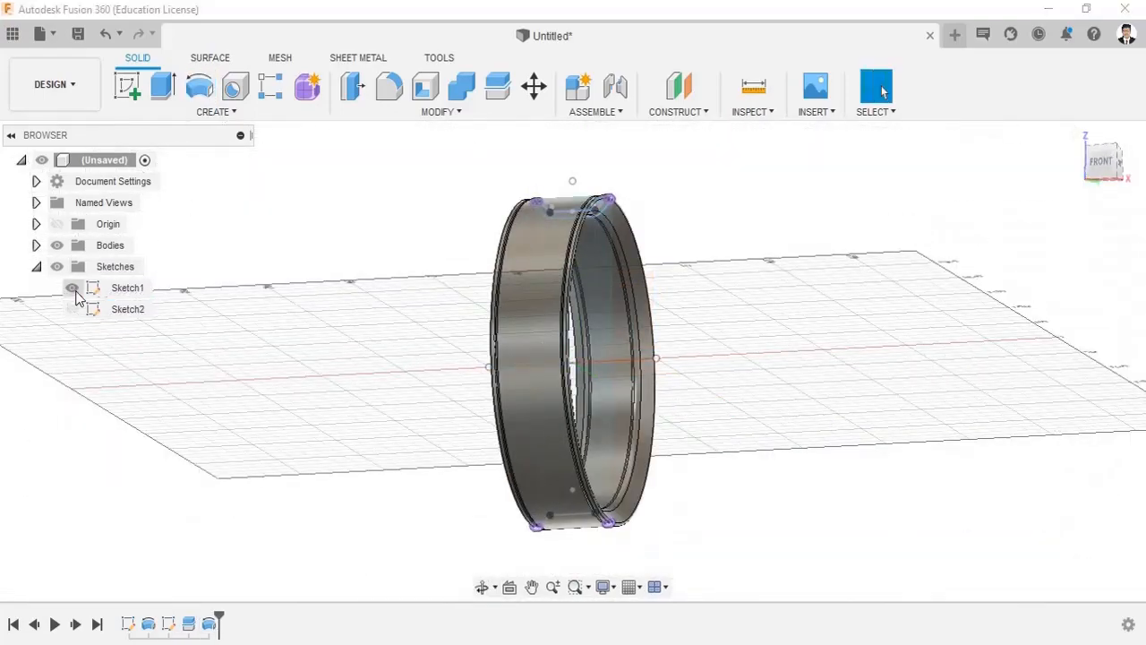
left_click(72, 288)
Sketch a 15 mm diameter circle centred on the origin in a new sketch on the plane facing the right side
left_click(1119, 165)
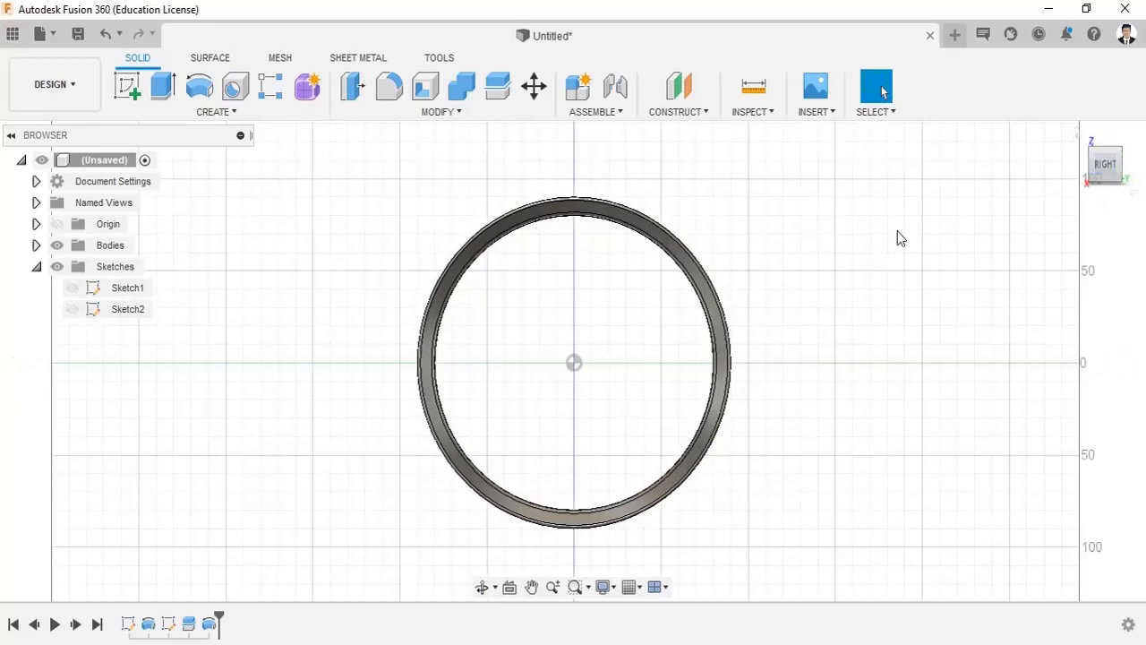
left_click(128, 86)
left_click(629, 321)
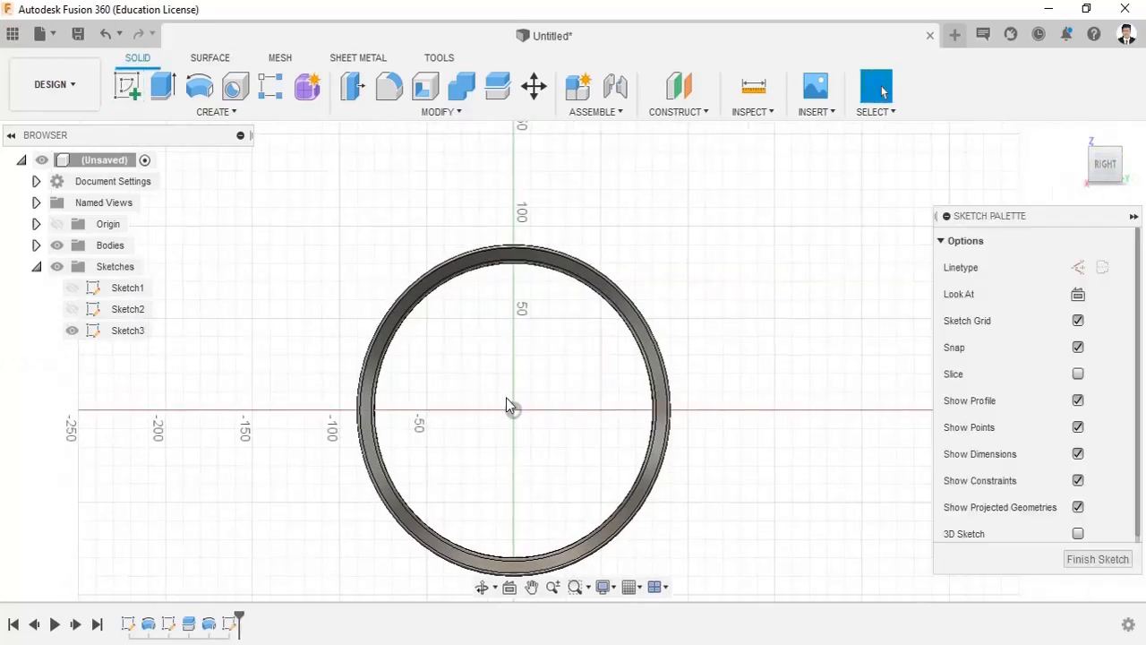
key("c")
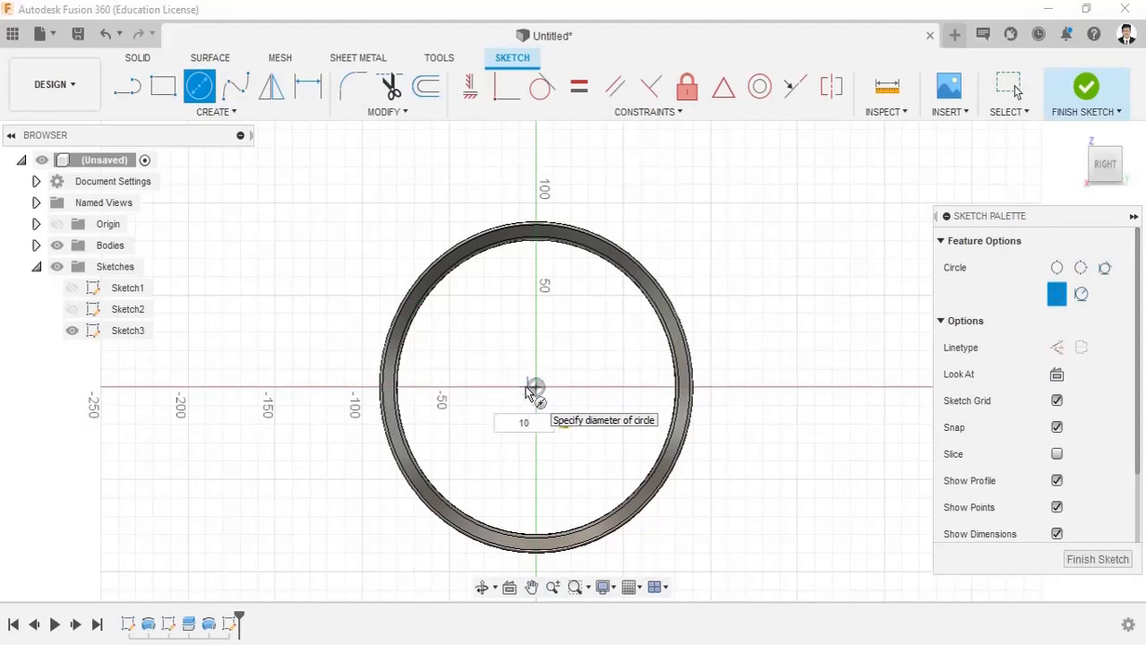
type("15")
key("Return")
key("Escape")
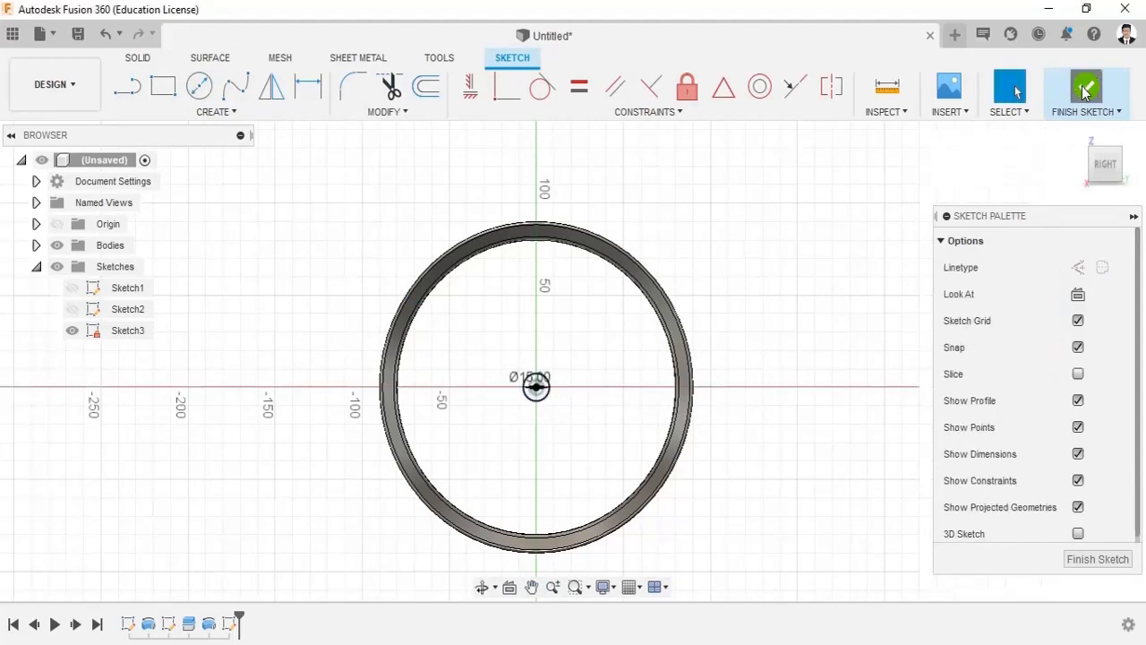
left_click(1084, 92)
Extrude the circle symmetrically by 15 mm to each side as a new body to form the hub
mouse_move(603, 366)
middle_mouse_down("shift")
mouse_move(677, 386)
mouse_move(675, 370)
middle_mouse_up("shift")
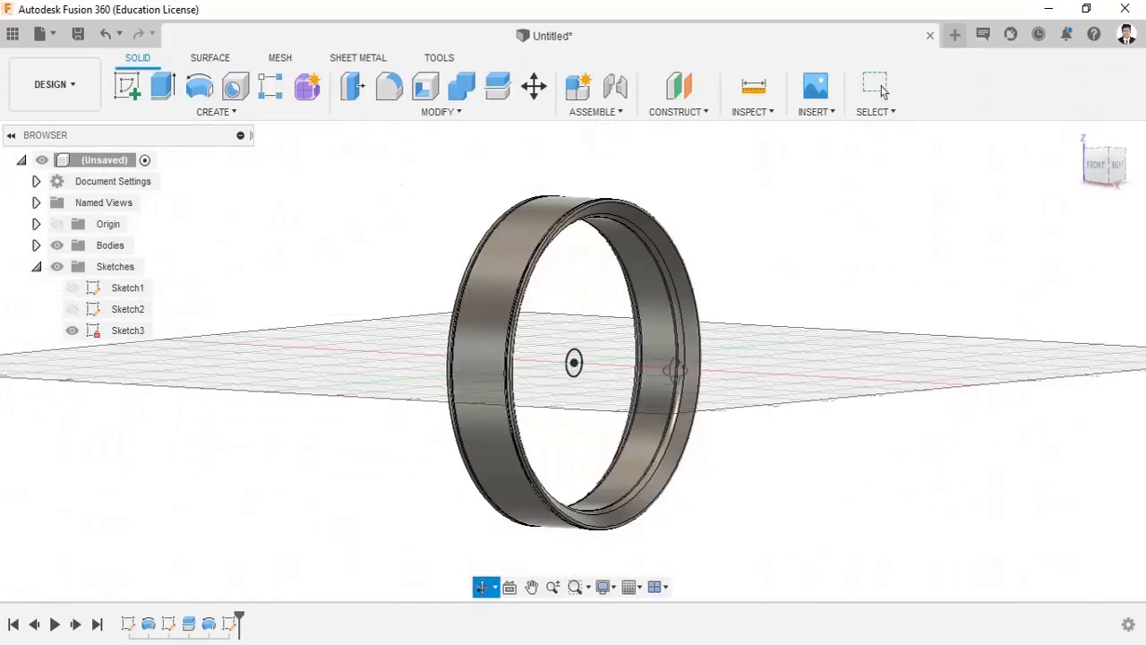
key("e")
left_click(1107, 320)
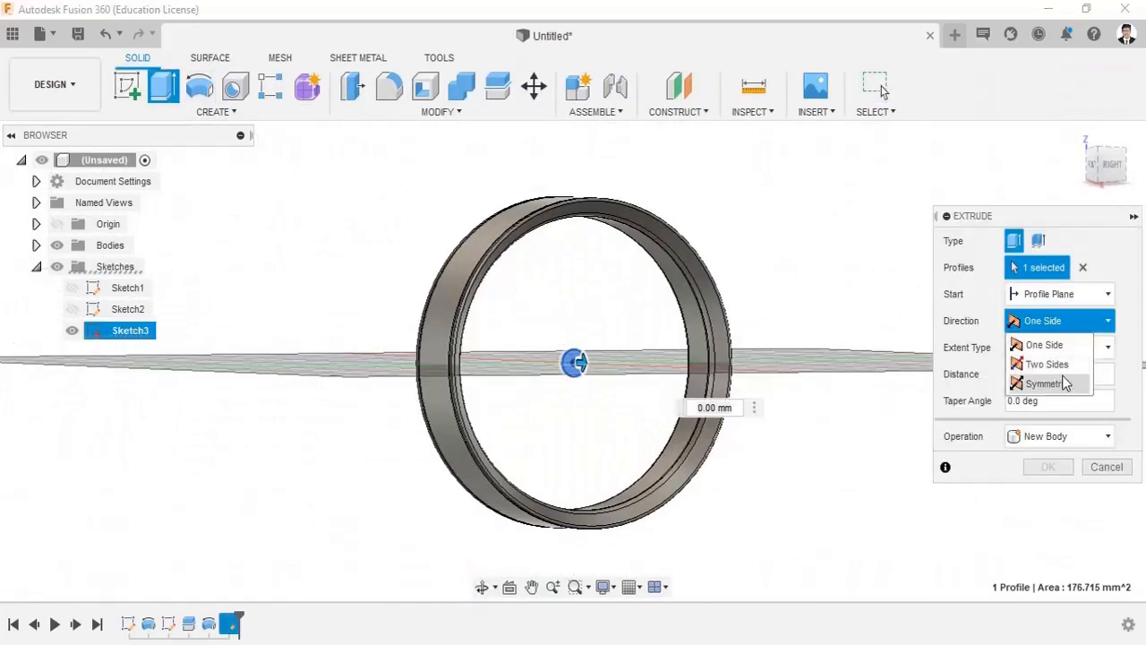
left_click(1042, 384)
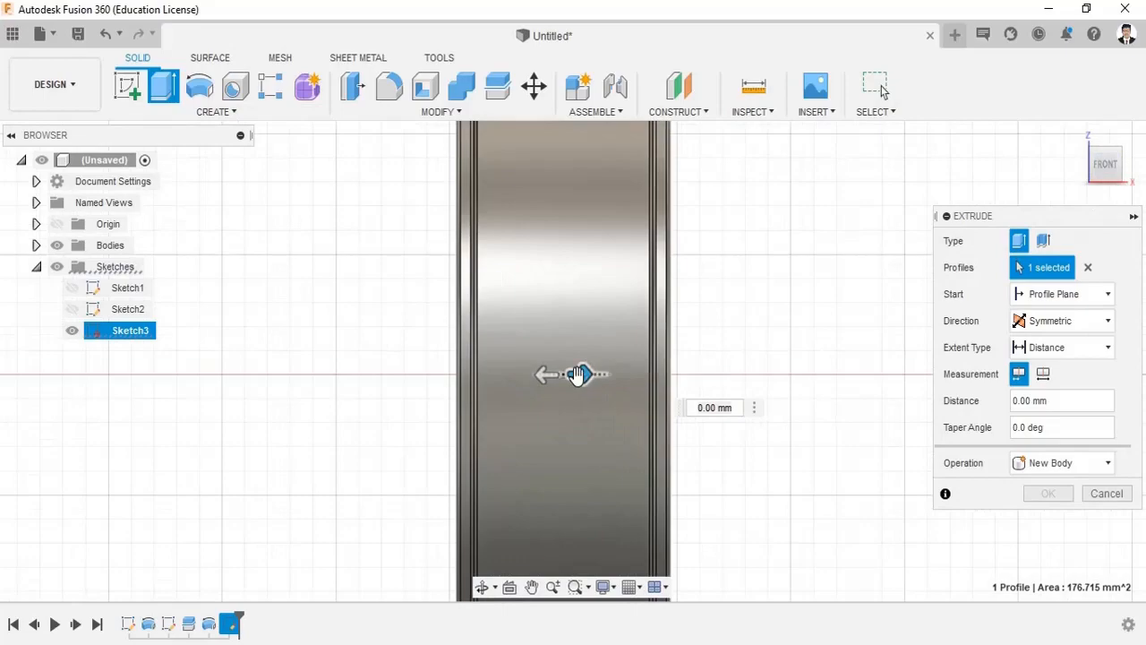
left_click_drag(578, 374, 623, 375)
left_click(1047, 493)
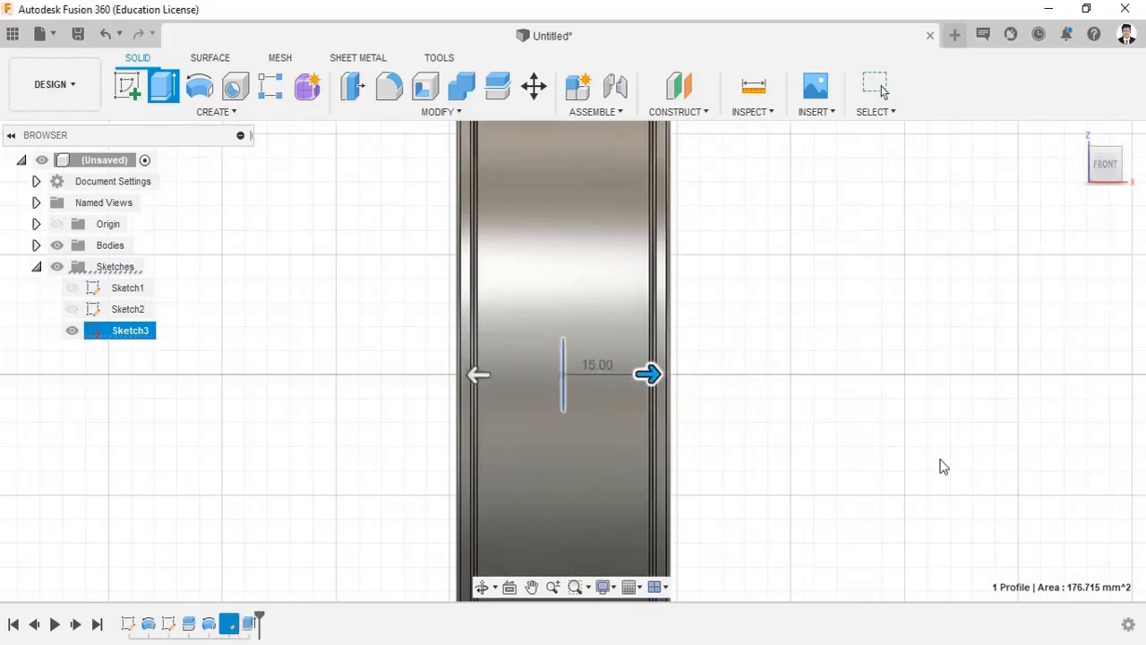
Add a cylinder 20 mm in diameter and 5 mm high centred on the hub's right end face, joined to the hub
mouse_move(887, 367)
middle_mouse_down("shift")
mouse_move(790, 366)
mouse_move(688, 256)
middle_mouse_up("shift")
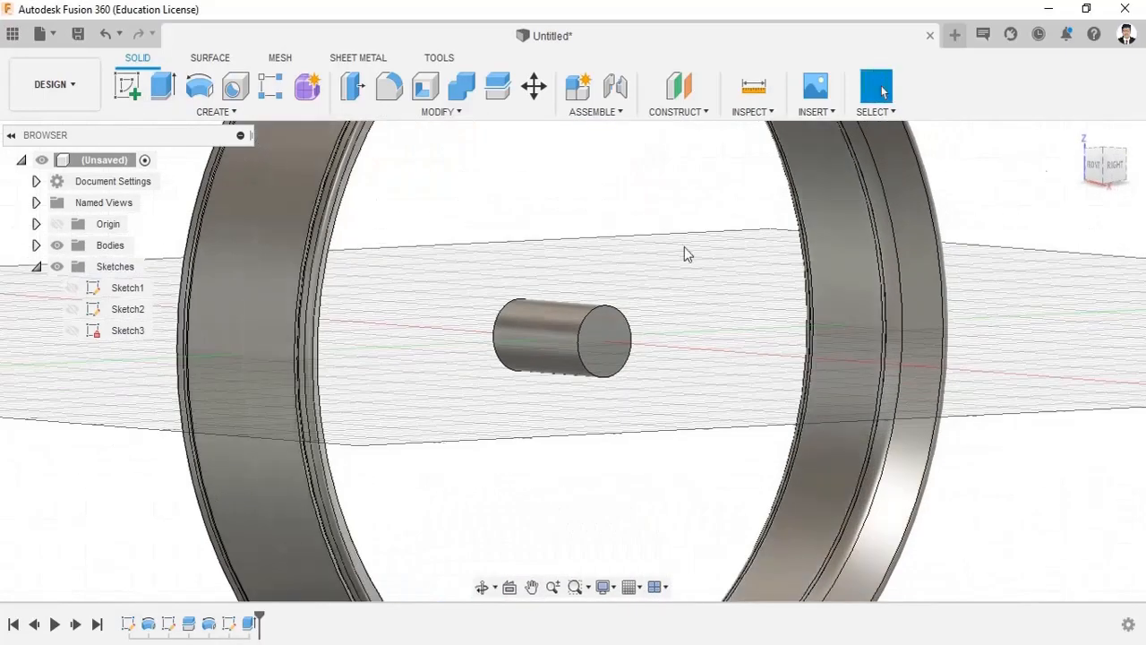
left_click(1076, 133)
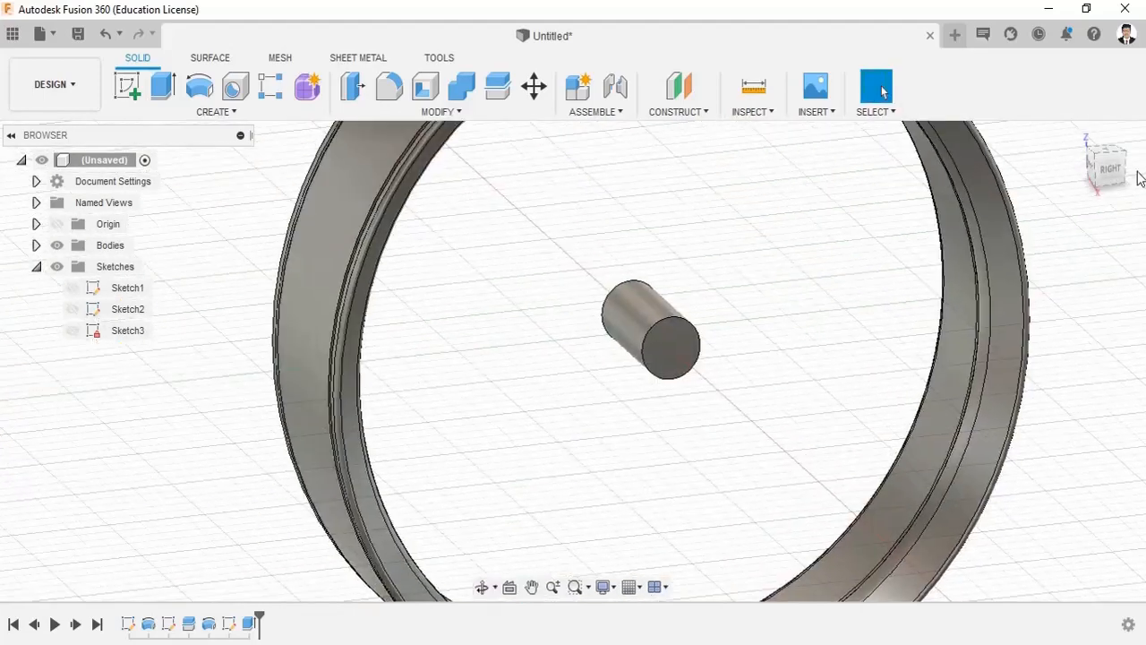
middle_click_drag(586, 394, 626, 340, "shift")
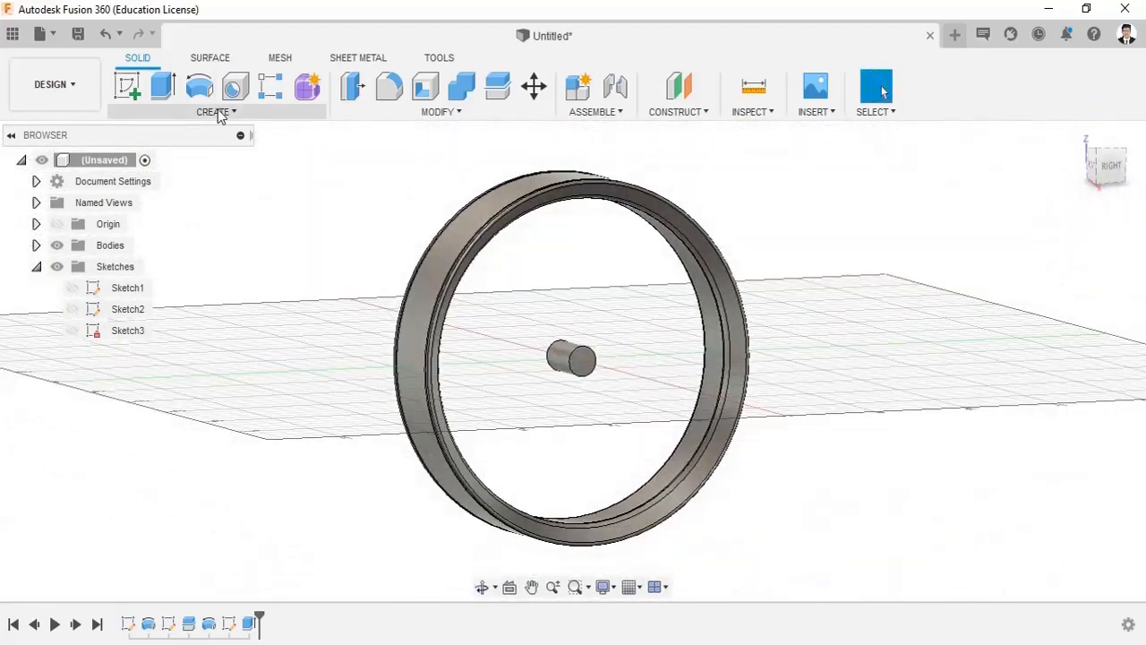
left_click(216, 111)
left_click(177, 407)
left_click(587, 362)
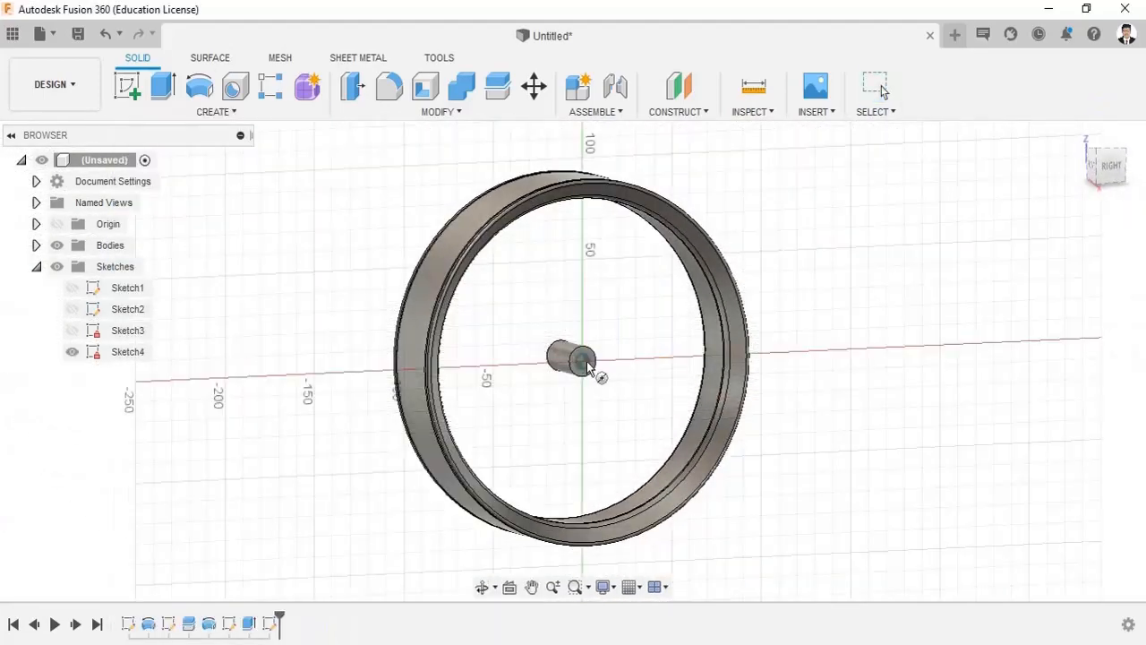
left_click(584, 361)
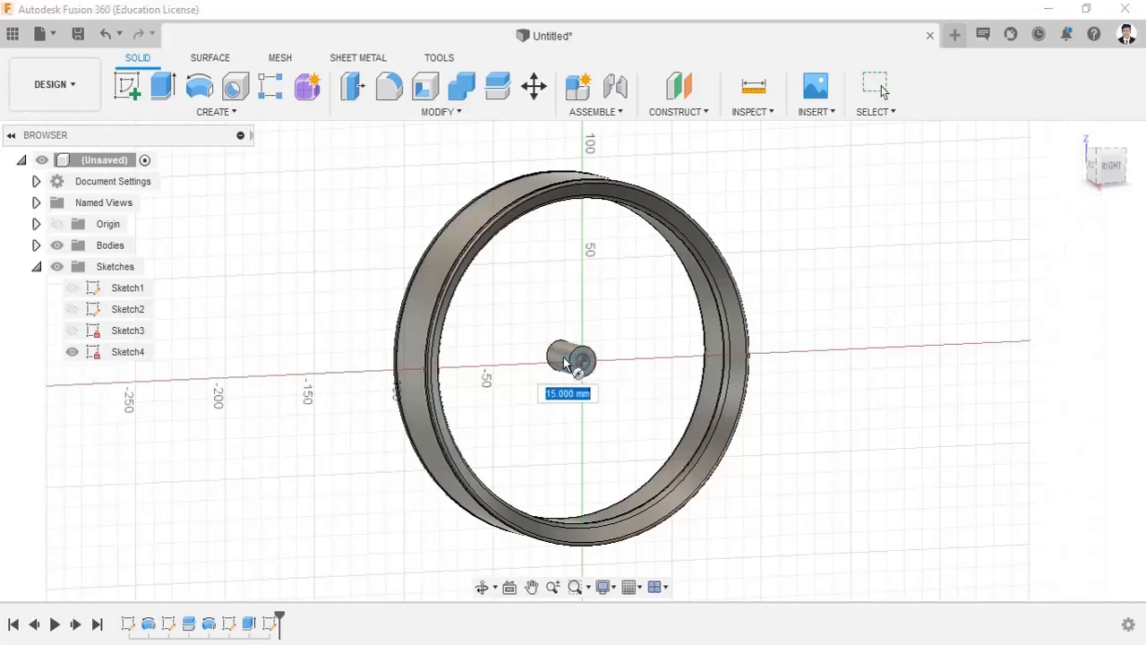
type("20")
key("Return")
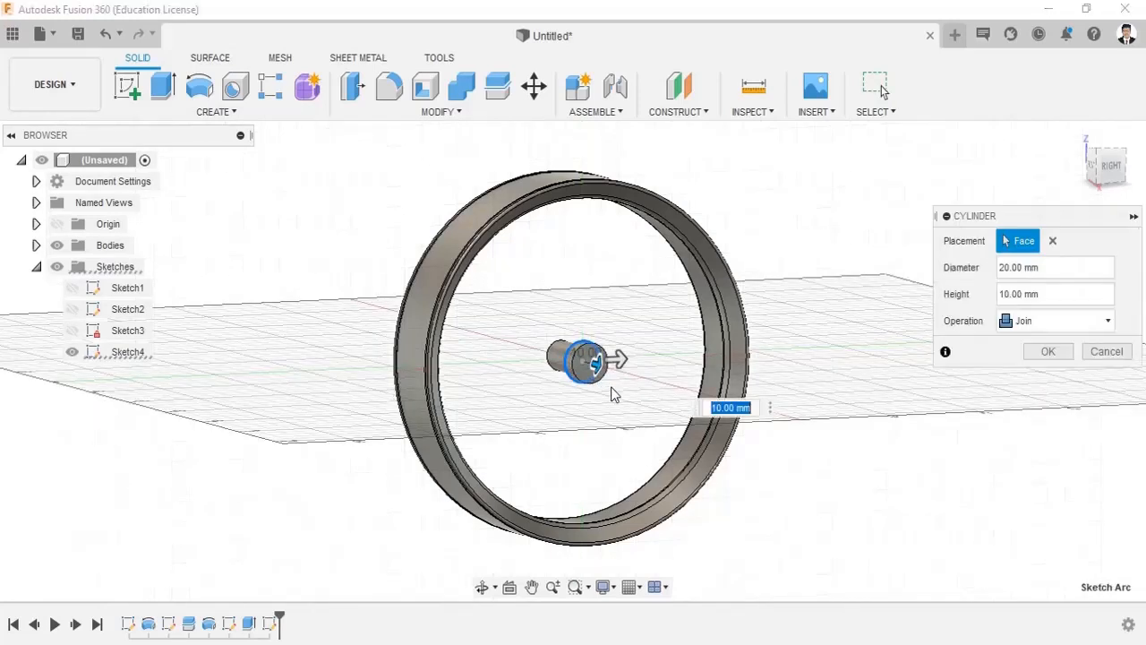
left_click(1034, 357)
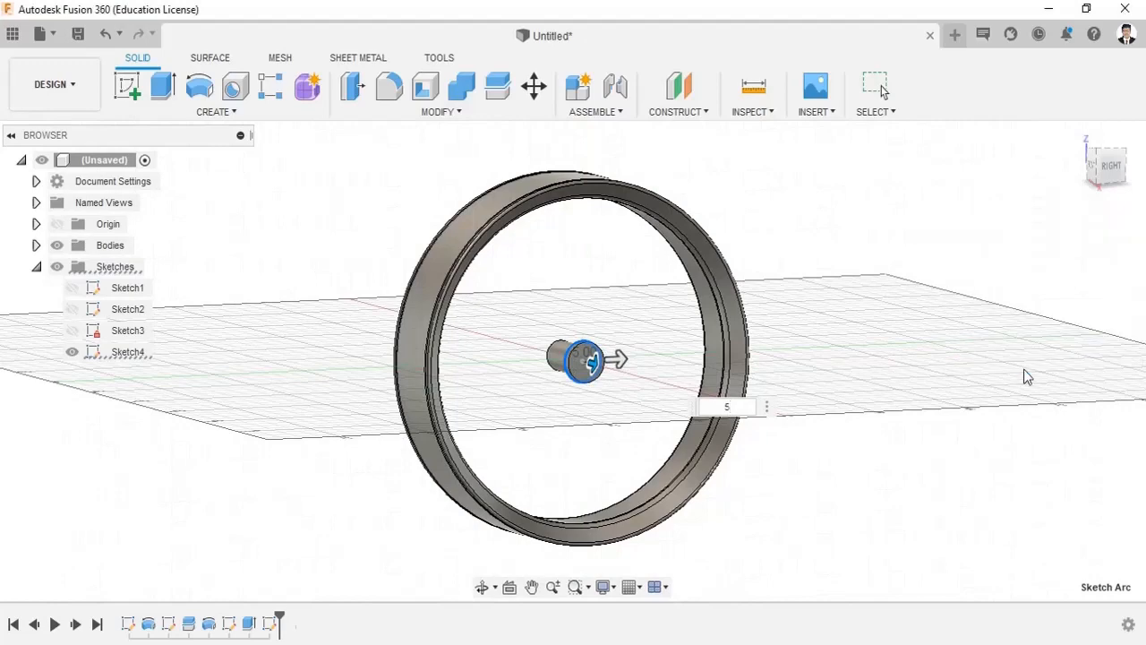
Join a matching cylinder, 20 mm in diameter and 5 mm high, to the hub's opposite end face
middle_click_drag(568, 376, 737, 368, "shift")
left_click(215, 111)
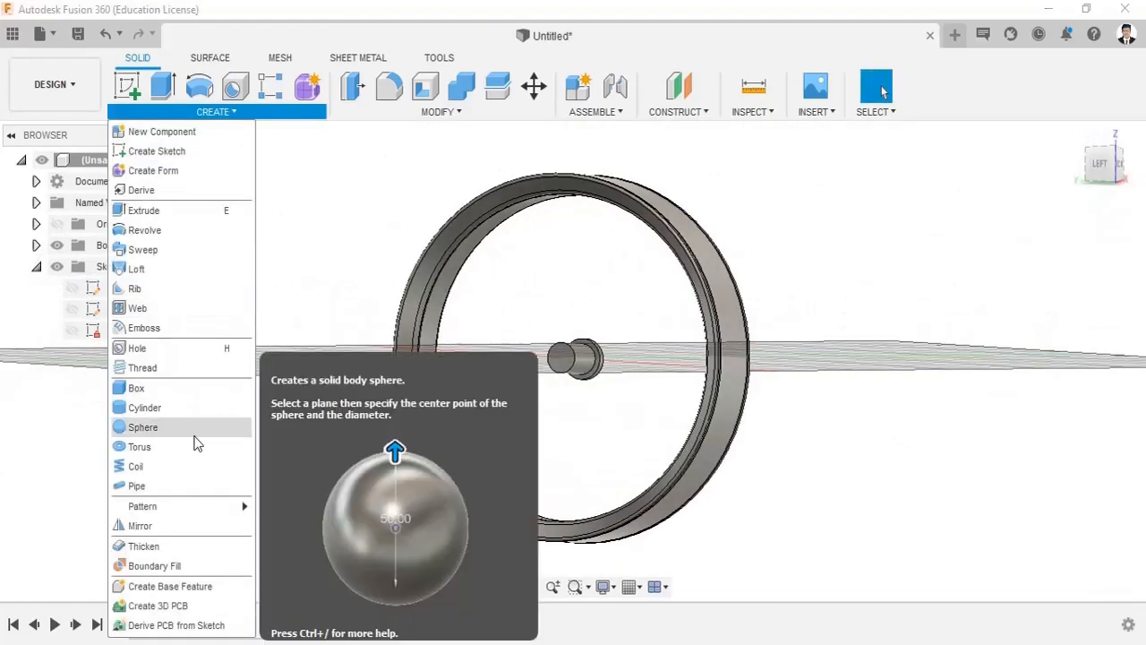
left_click(192, 407)
left_click(564, 359)
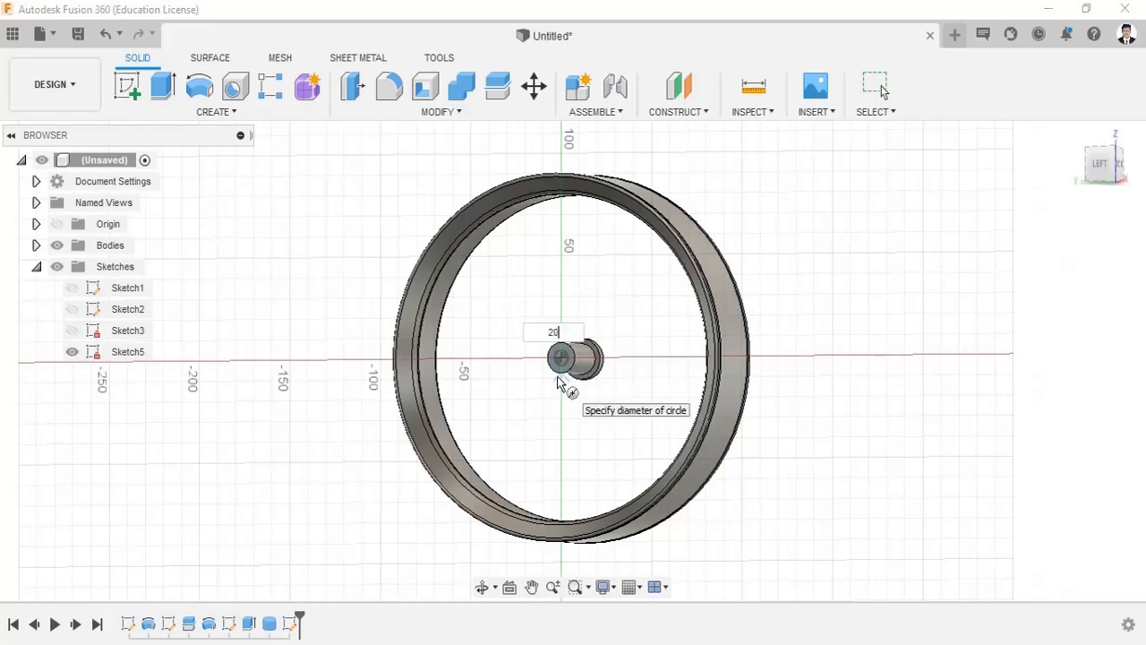
type("20")
key("Return")
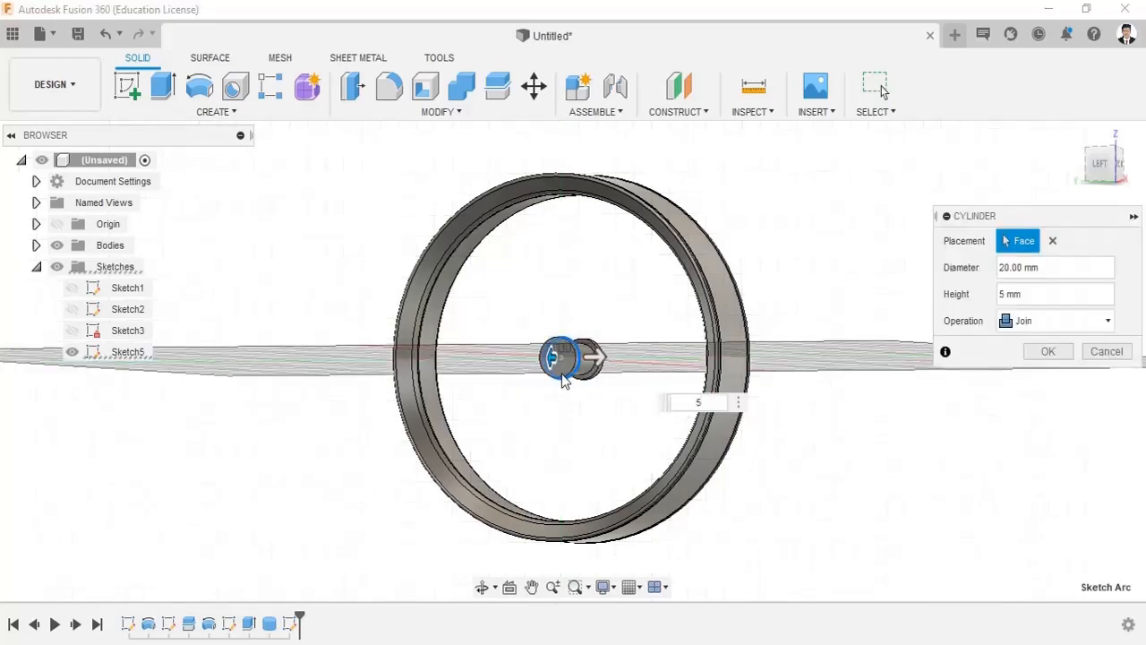
key("Return")
Chamfer the outer circular edges of both hub end cylinders with an equal distance of 5 mm
left_click(438, 111)
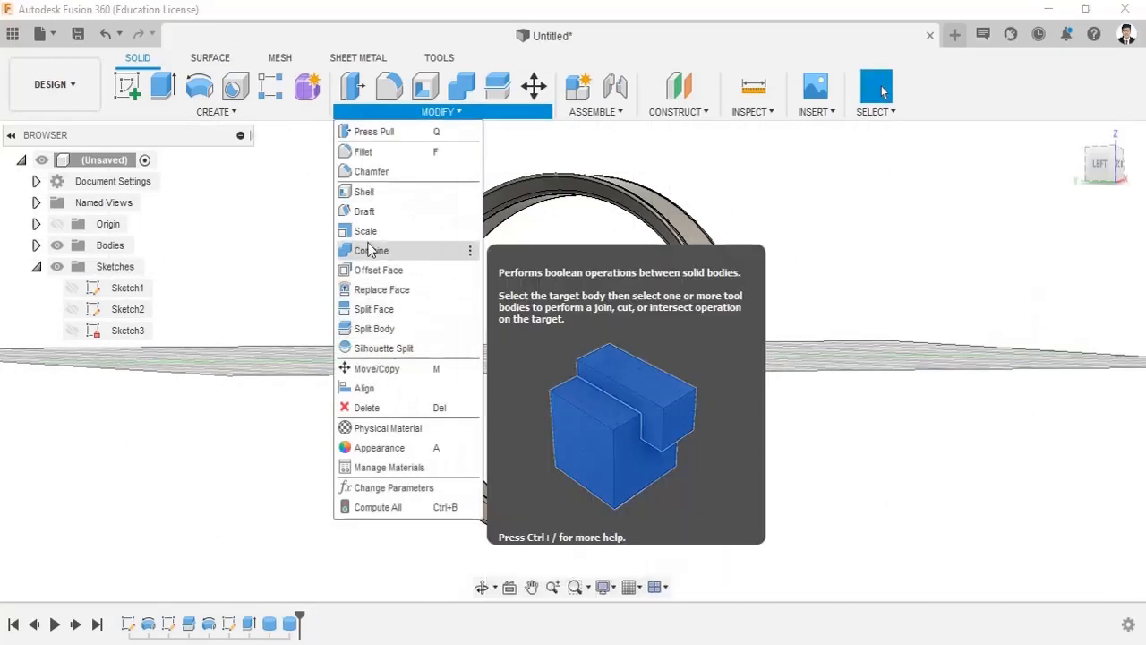
left_click(370, 171)
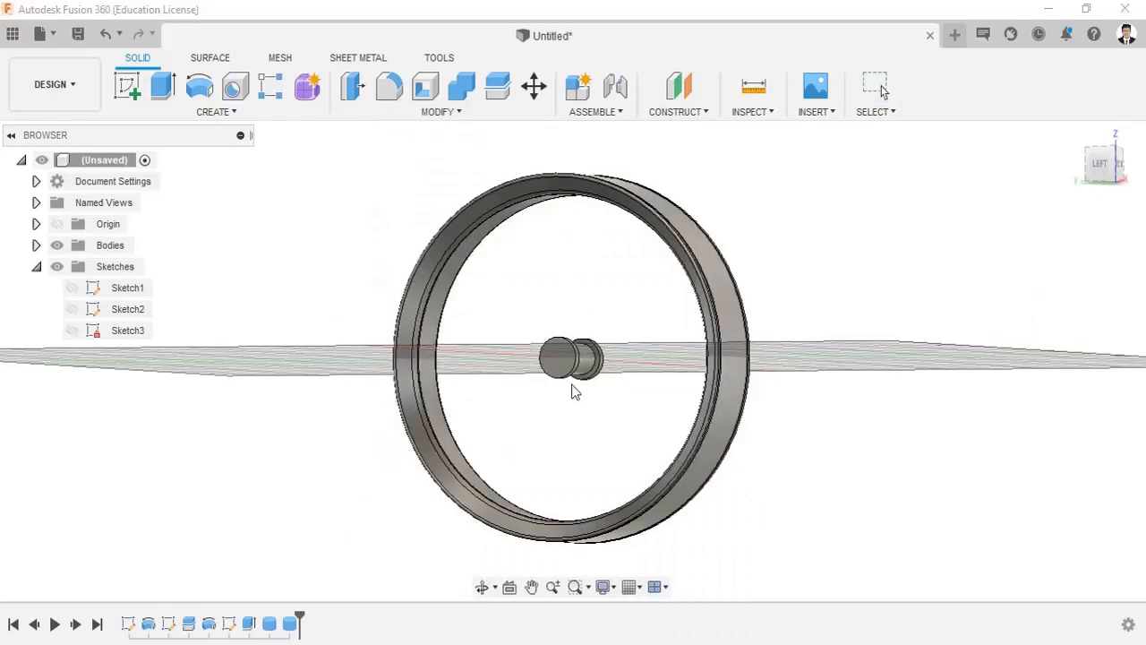
scroll(574, 381, "up", 5)
left_click(579, 380)
middle_click_drag(696, 380, 538, 390, "shift")
middle_click_drag(537, 390, 618, 373)
middle_click_drag(619, 374, 159, 434, "shift")
left_click(649, 362)
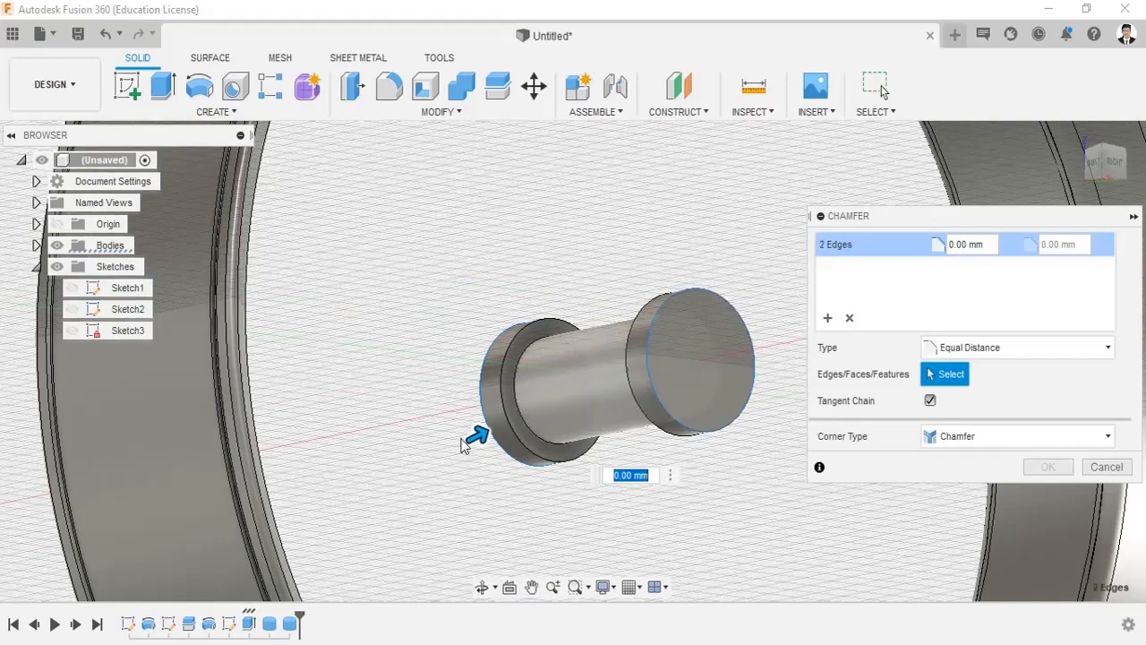
left_click(475, 434)
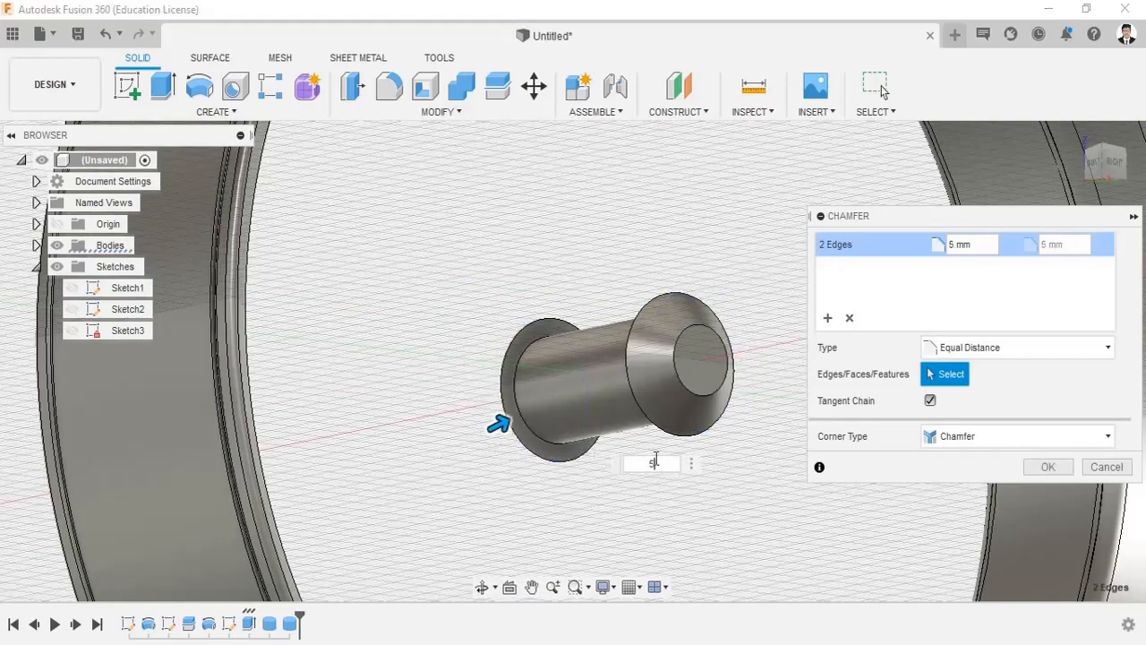
left_click(1048, 467)
Cut a simple hole 42 mm deep through the hub's full length, centred on its flat end face
left_click(1117, 161)
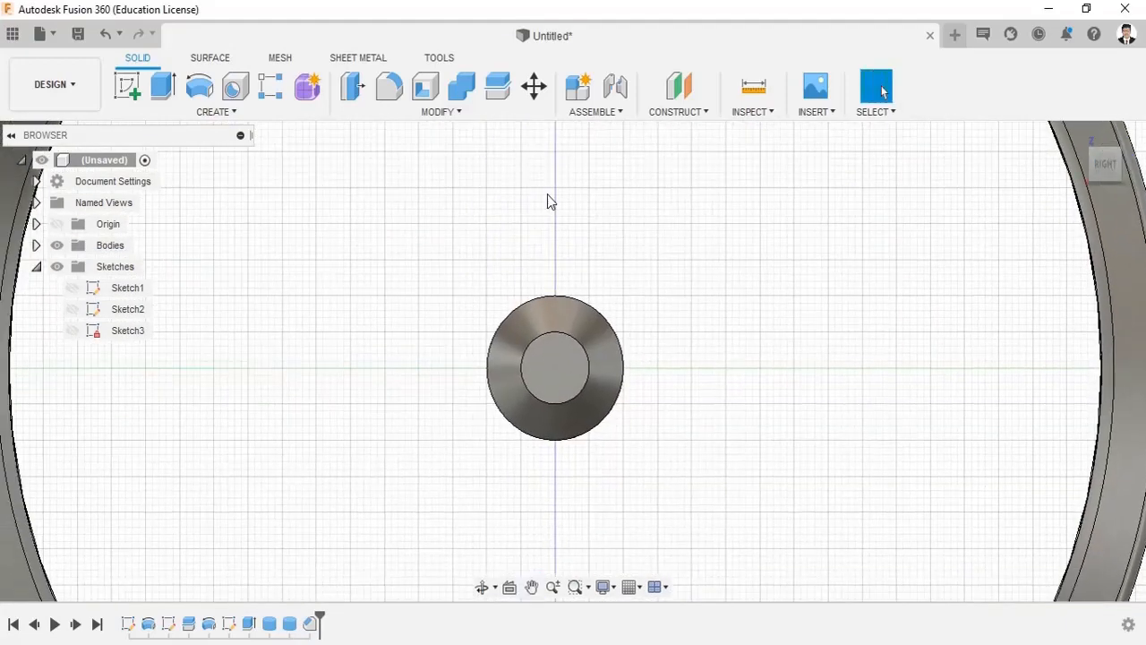
left_click(235, 90)
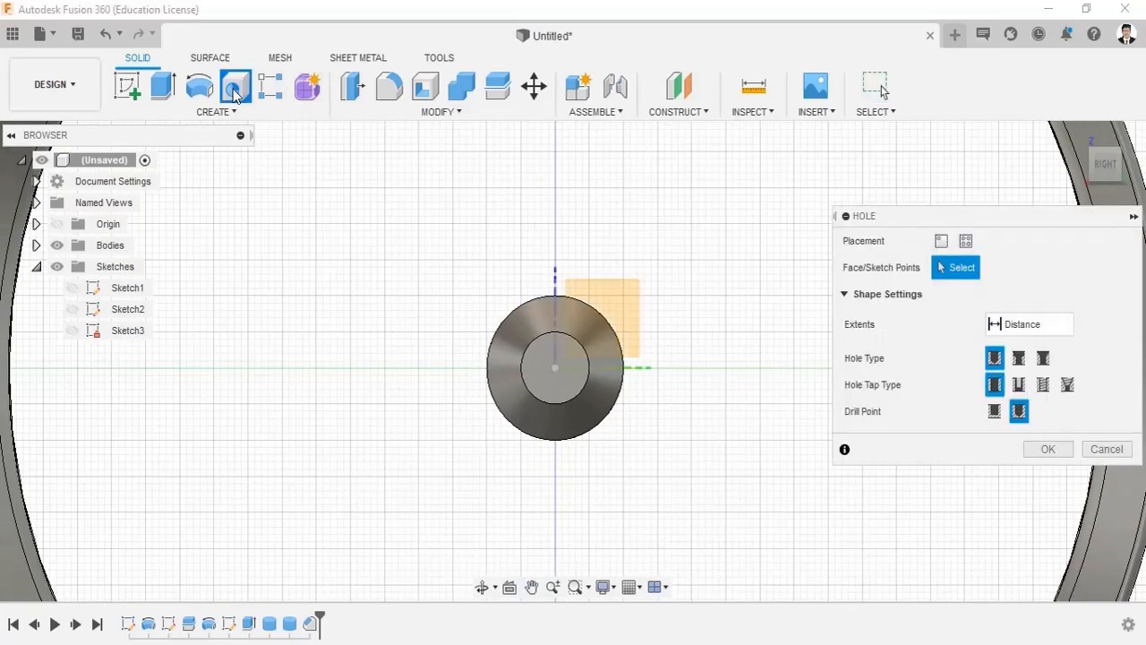
left_click(554, 369)
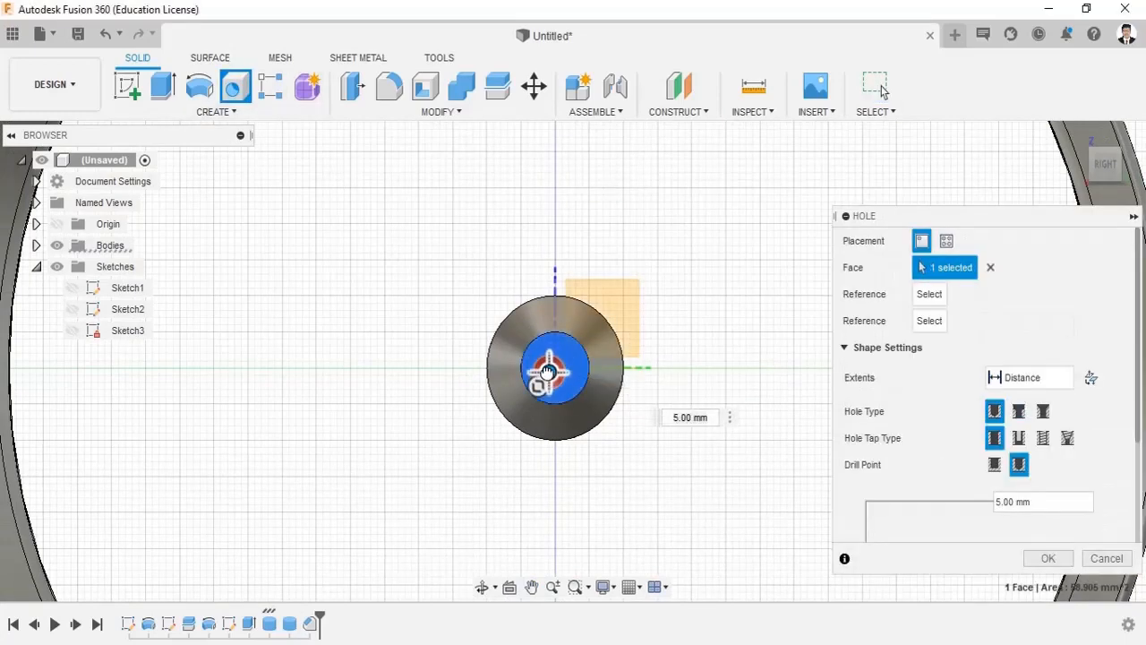
scroll(554, 367, "up", 5)
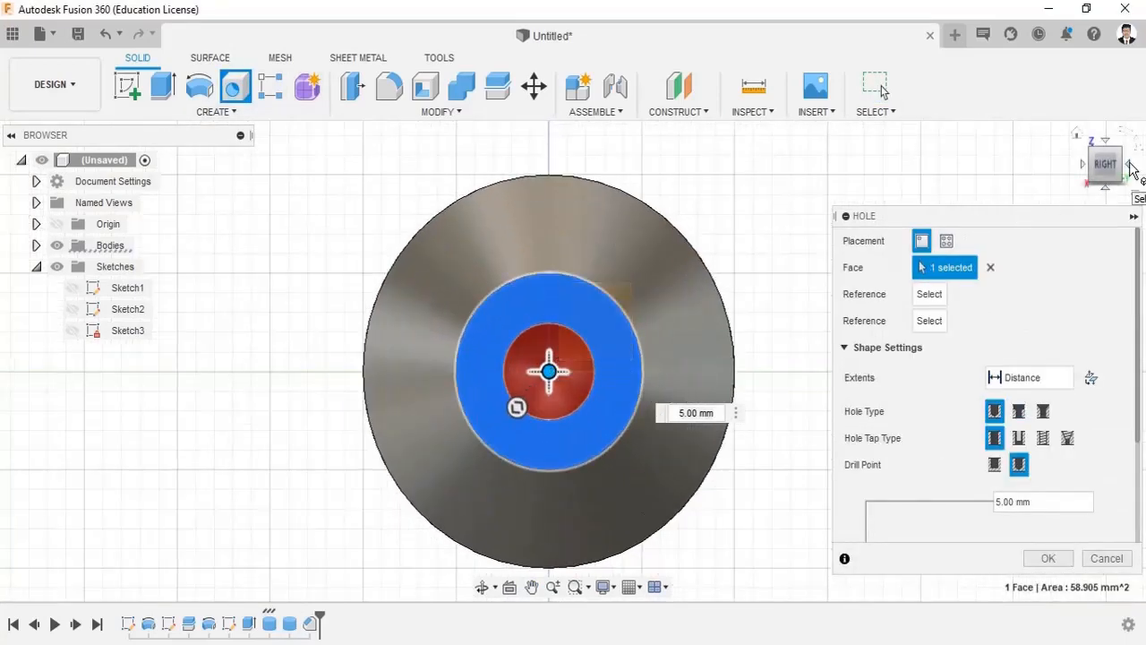
left_click(1131, 170)
left_click_drag(251, 378, 547, 385)
middle_click_drag(384, 387, 555, 402, "shift")
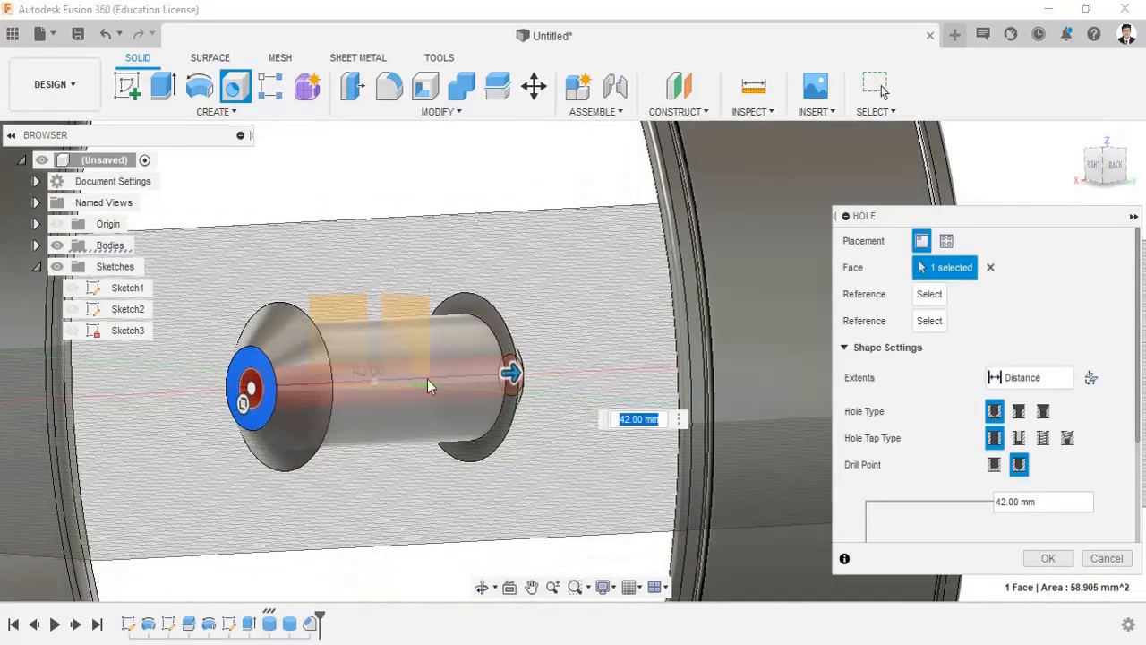
middle_click_drag(431, 386, 389, 363, "shift")
left_click(1046, 557)
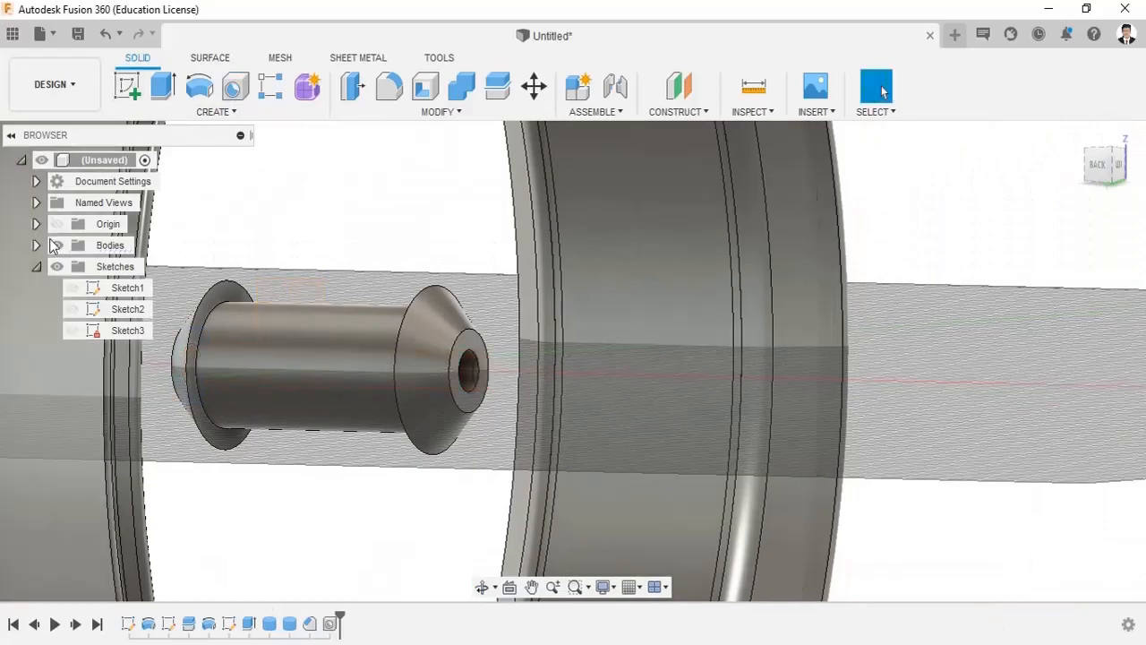
Sketch a 5 mm diameter circle at the origin, on the origin plane perpendicular to the hub's axis
scroll(276, 340, "down", 3)
mouse_move(275, 339)
middle_mouse_down("shift")
mouse_move(460, 404)
mouse_move(331, 384)
mouse_move(328, 398)
mouse_move(233, 297)
mouse_move(339, 385)
mouse_move(282, 343)
middle_mouse_up("shift")
scroll(330, 383, "down", 3)
scroll(325, 367, "up", 4)
scroll(282, 343, "down", 5)
middle_click_drag(386, 346, 355, 340, "shift")
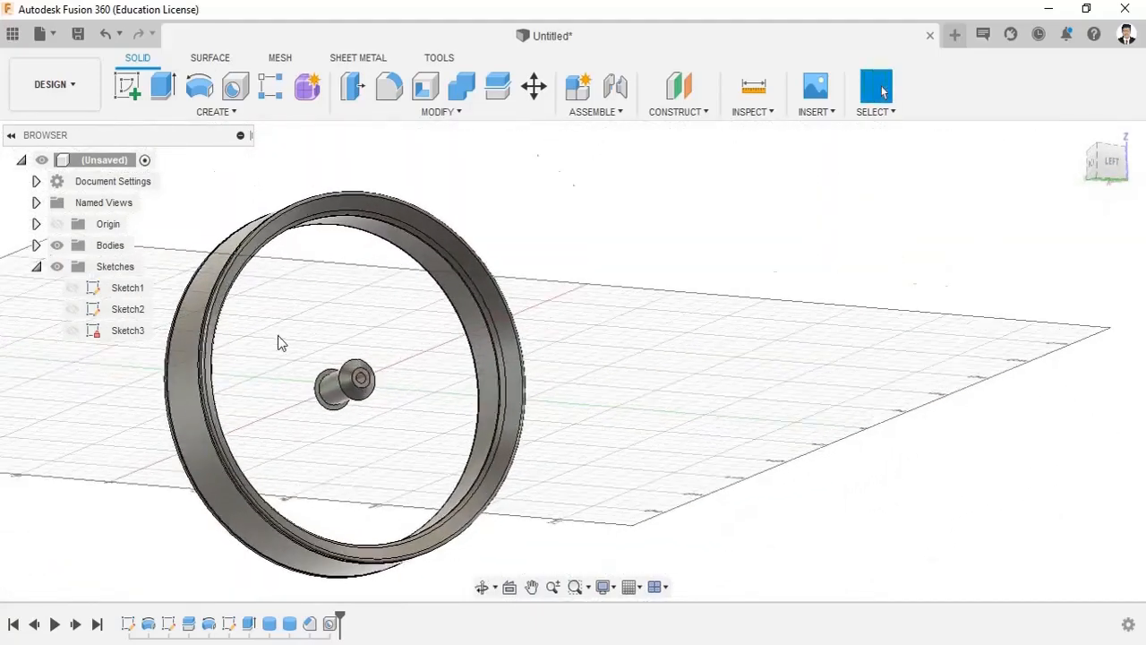
scroll(279, 340, "up", 5)
left_click(216, 111)
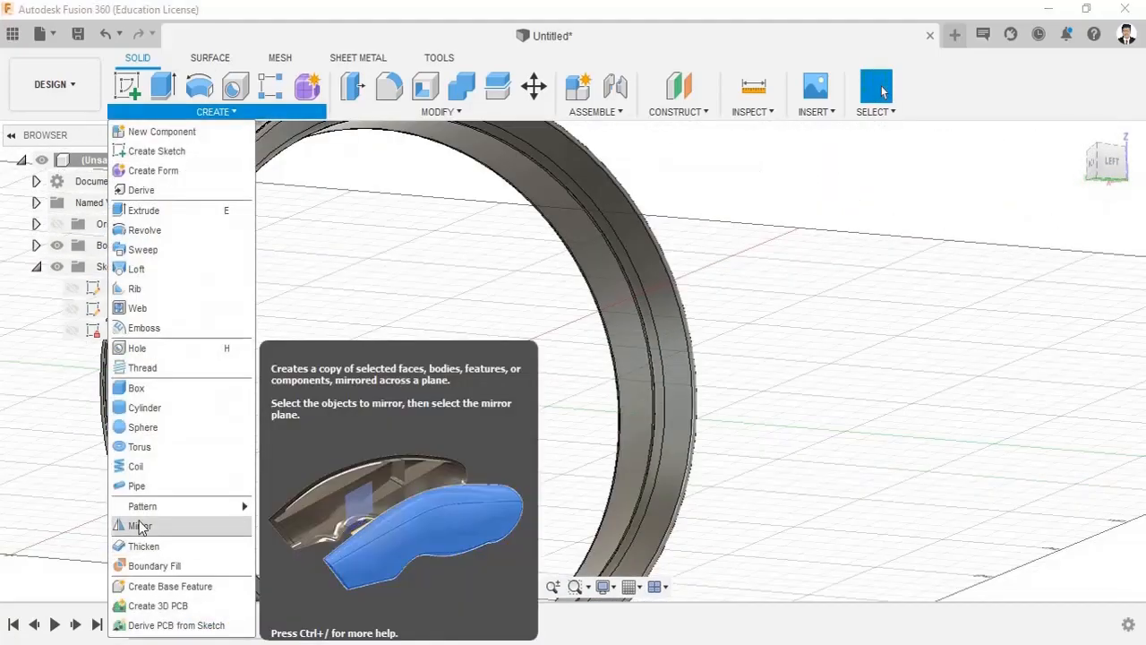
left_click(152, 152)
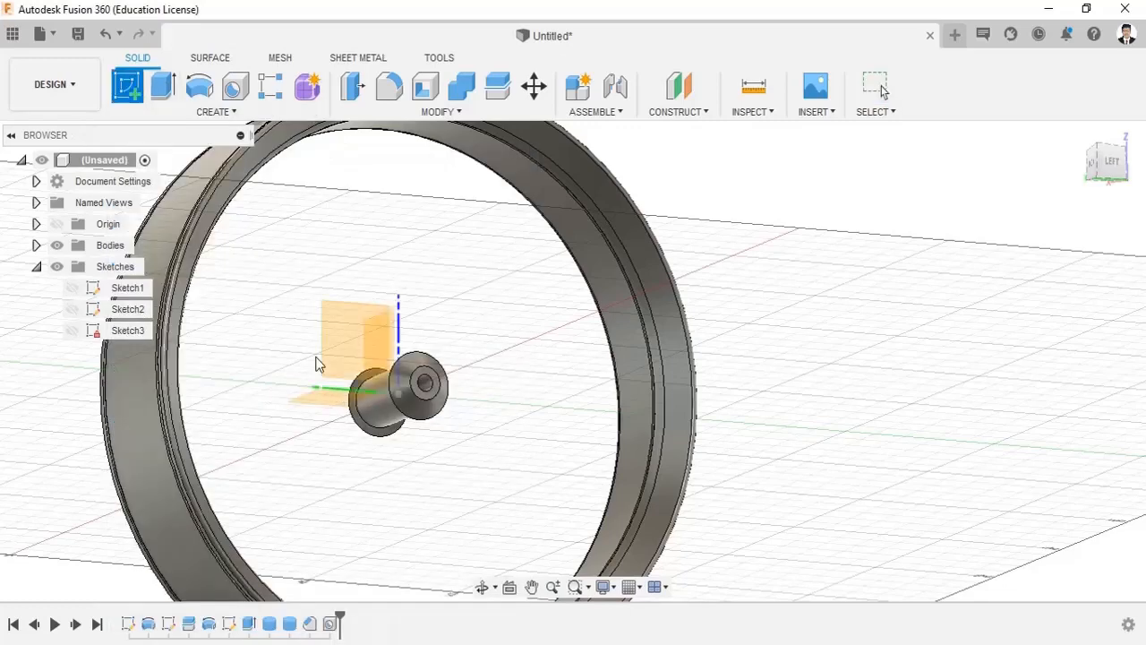
left_click(318, 358)
key("c")
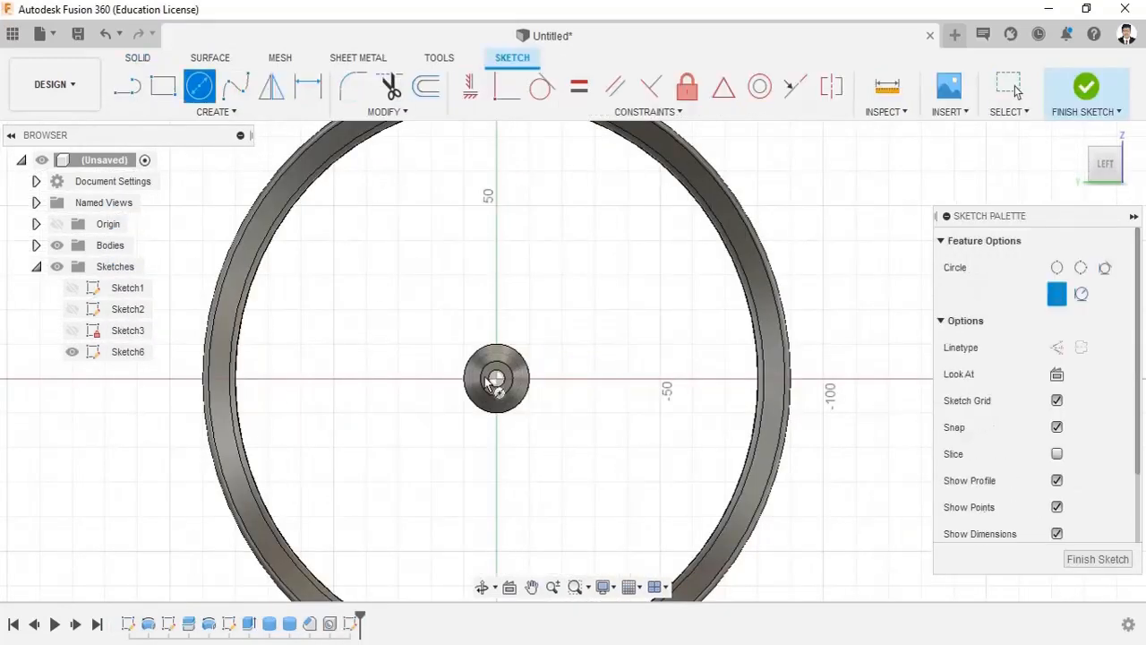
scroll(497, 377, "up", 5)
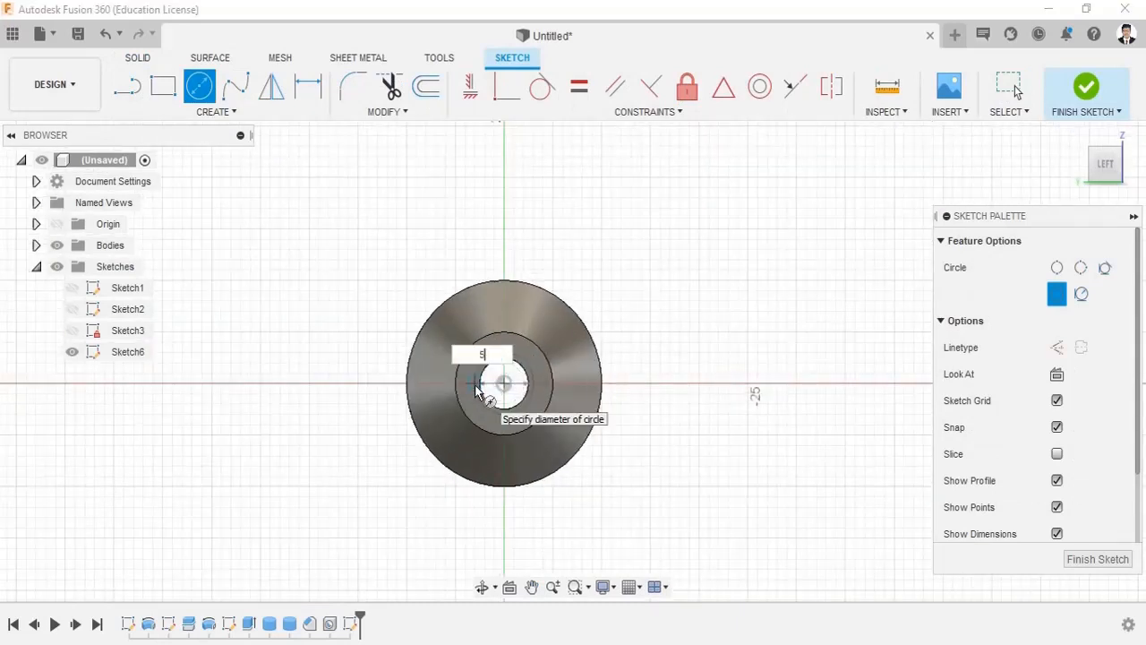
key("Return")
left_click(1098, 92)
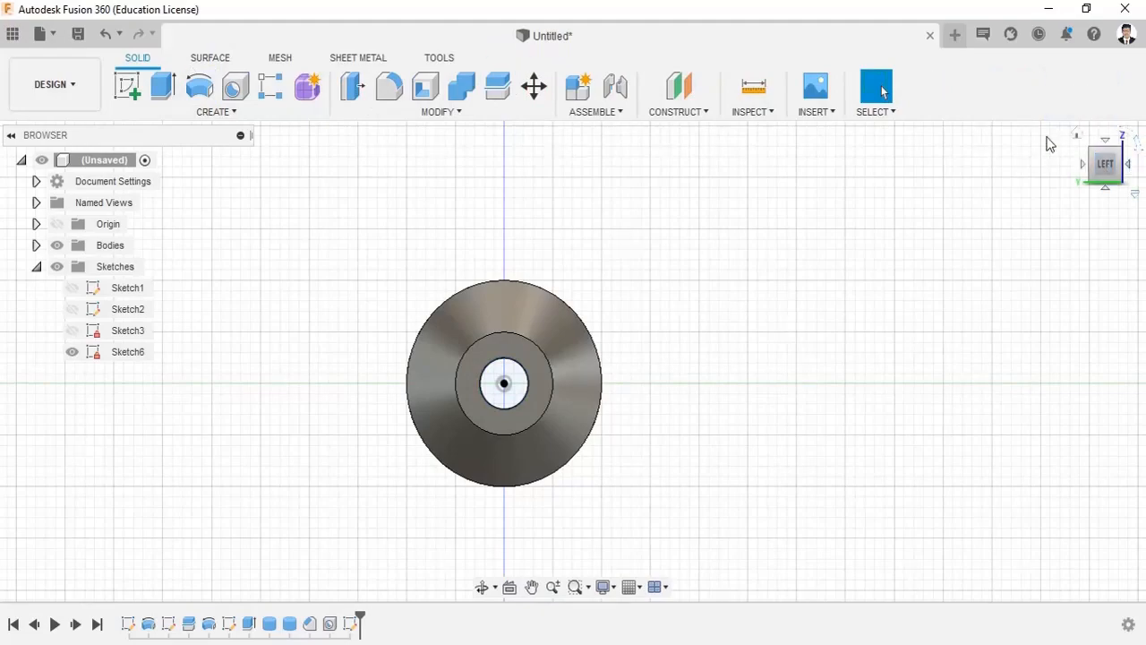
Extrude the 5 mm circle symmetrically by 30 mm to each side as a new body to form the axle
left_click(1076, 134)
key("e")
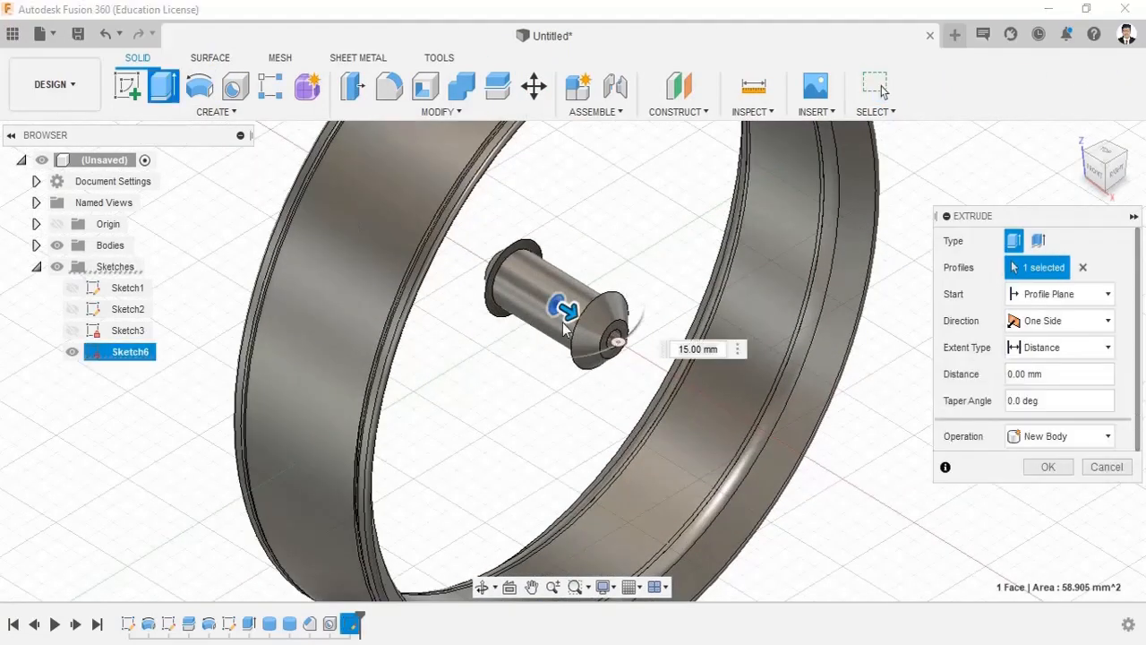
left_click(1059, 347)
left_click(1059, 321)
left_click(1049, 363)
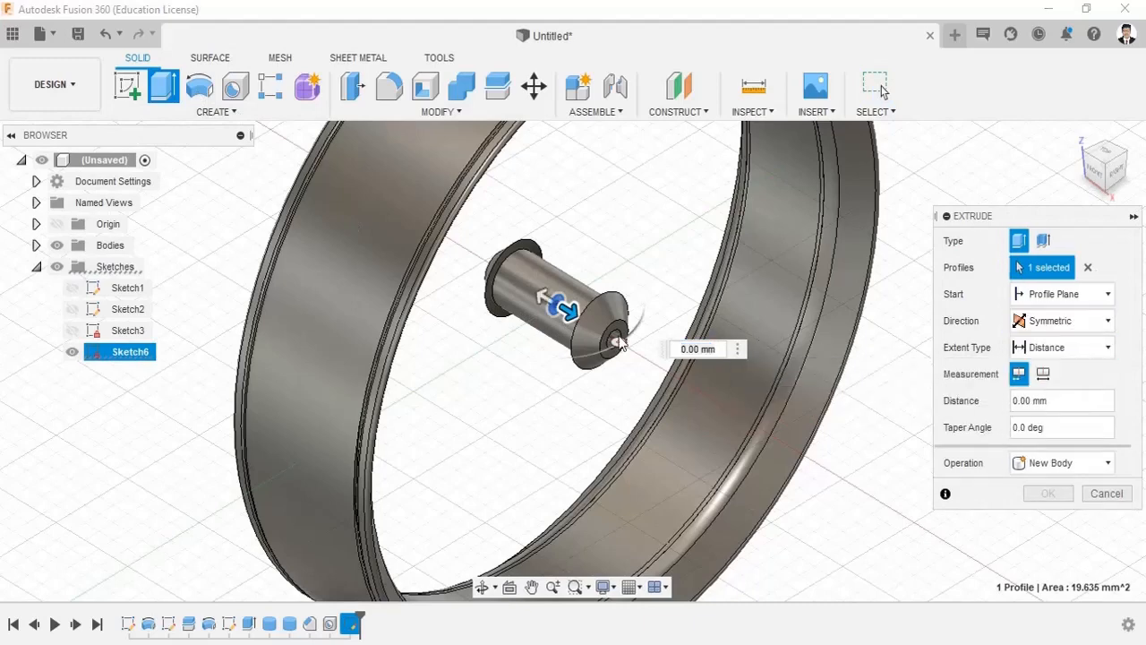
left_click_drag(620, 343, 704, 394)
left_click(1066, 463)
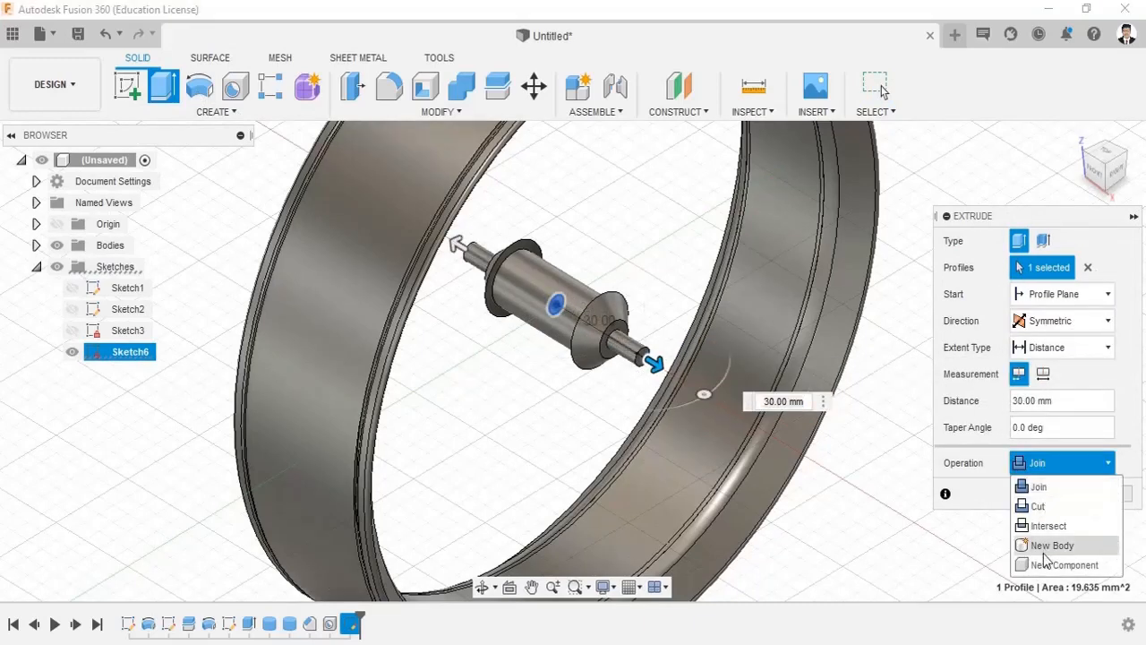
left_click(1046, 548)
left_click(974, 493)
Switch the wheel model to the Generative Design workspace
middle_click_drag(631, 399, 516, 402, "shift")
scroll(610, 343, "up", 4)
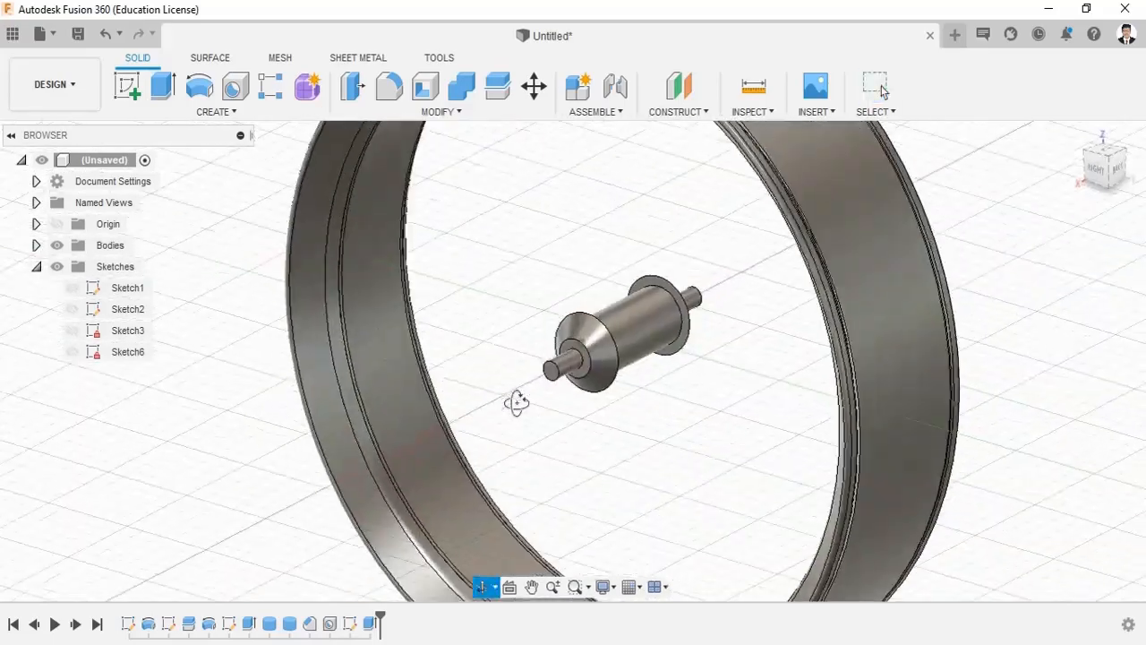
scroll(399, 405, "down", 3)
middle_click_drag(400, 406, 707, 296, "shift")
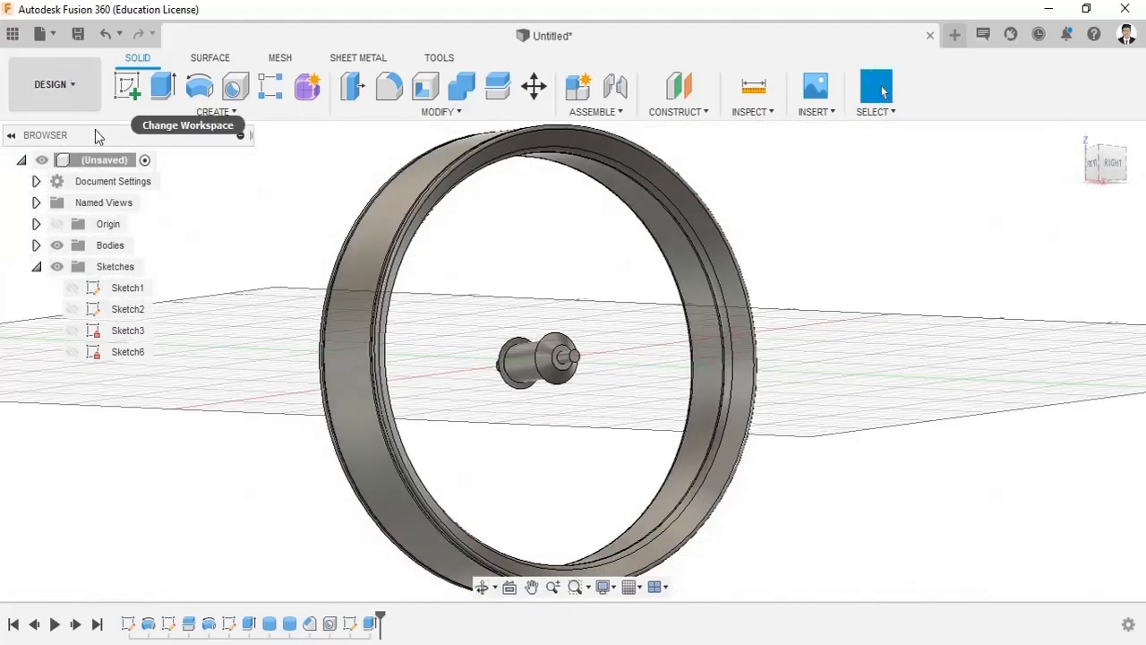
left_click(75, 87)
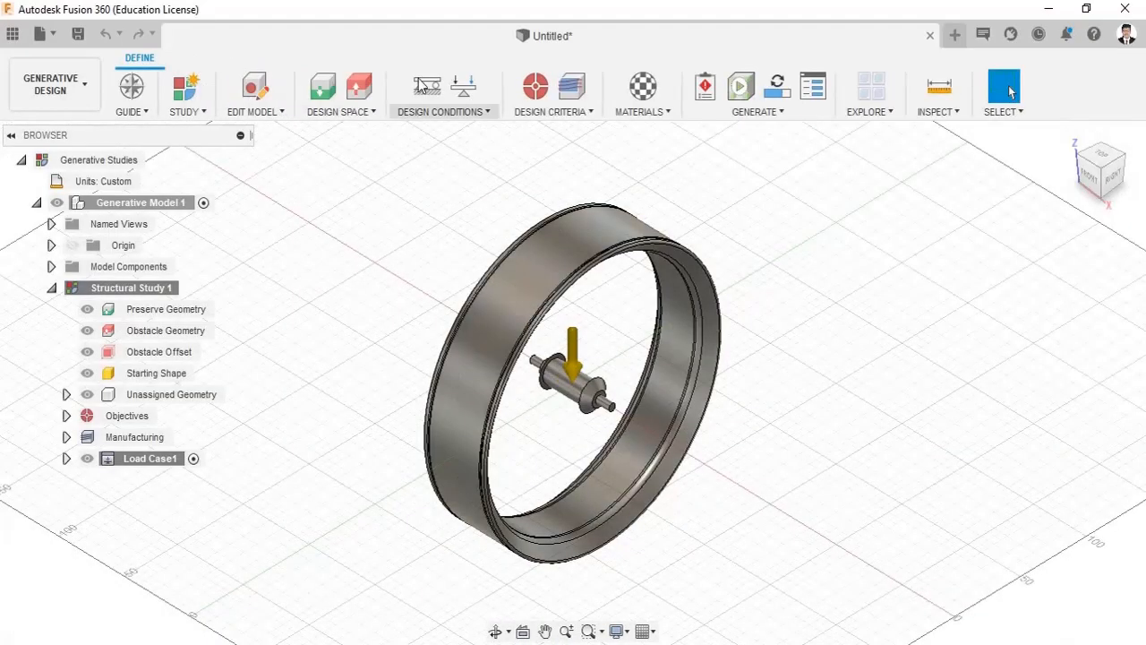
Assign the hub body and the inner ring body as preserve geometry
left_click(327, 87)
left_click(578, 383)
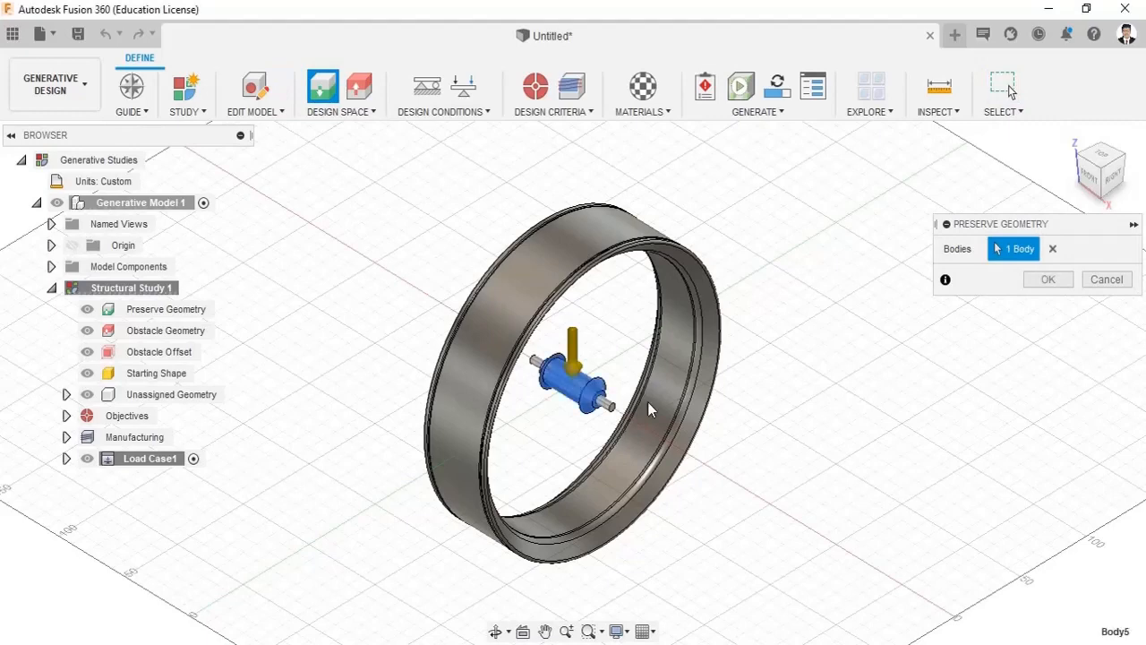
middle_click_drag(647, 401, 621, 361, "shift")
left_click(693, 387)
left_click(1043, 280)
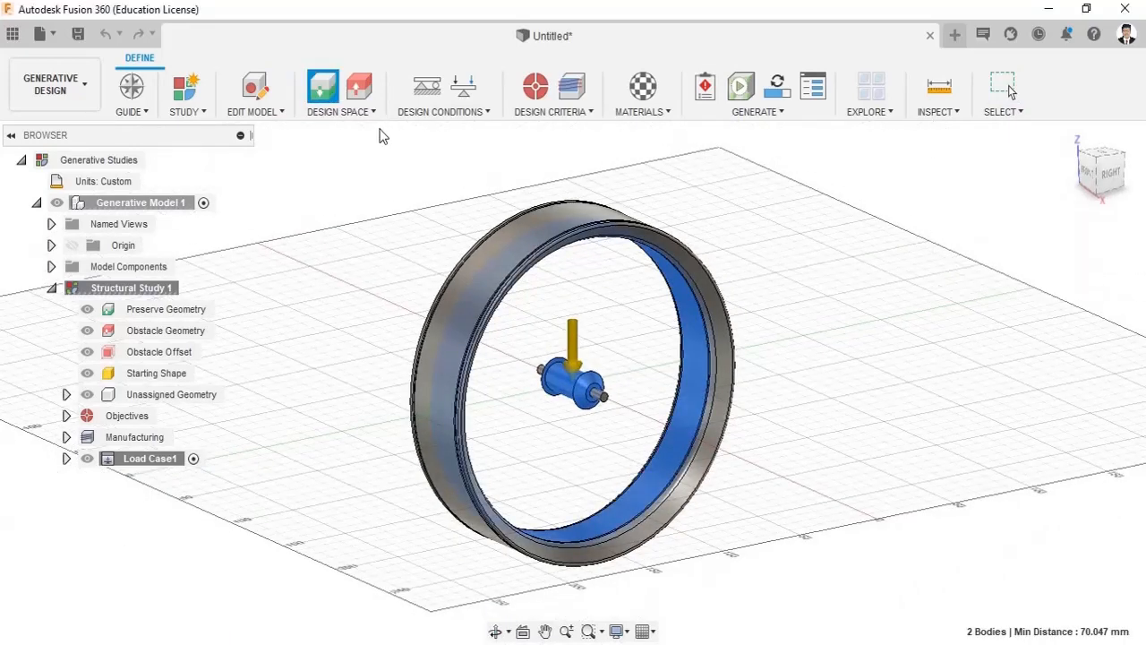
Assign the outer rim bodies and the axle as obstacle geometry
left_click(359, 87)
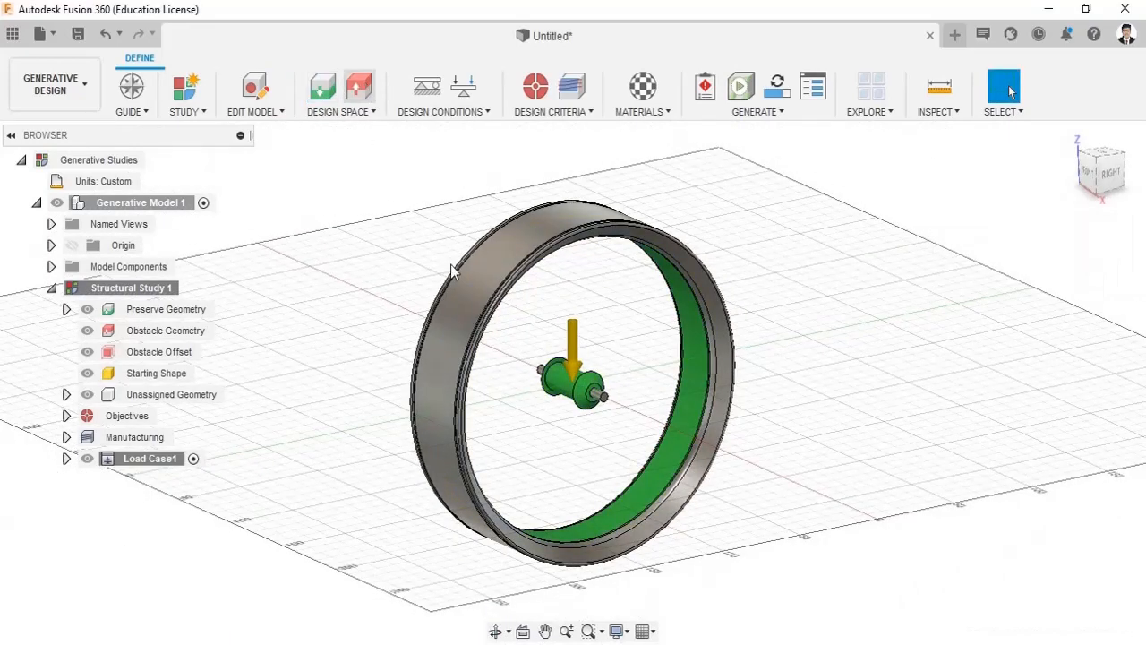
left_click(498, 302)
left_click(432, 318)
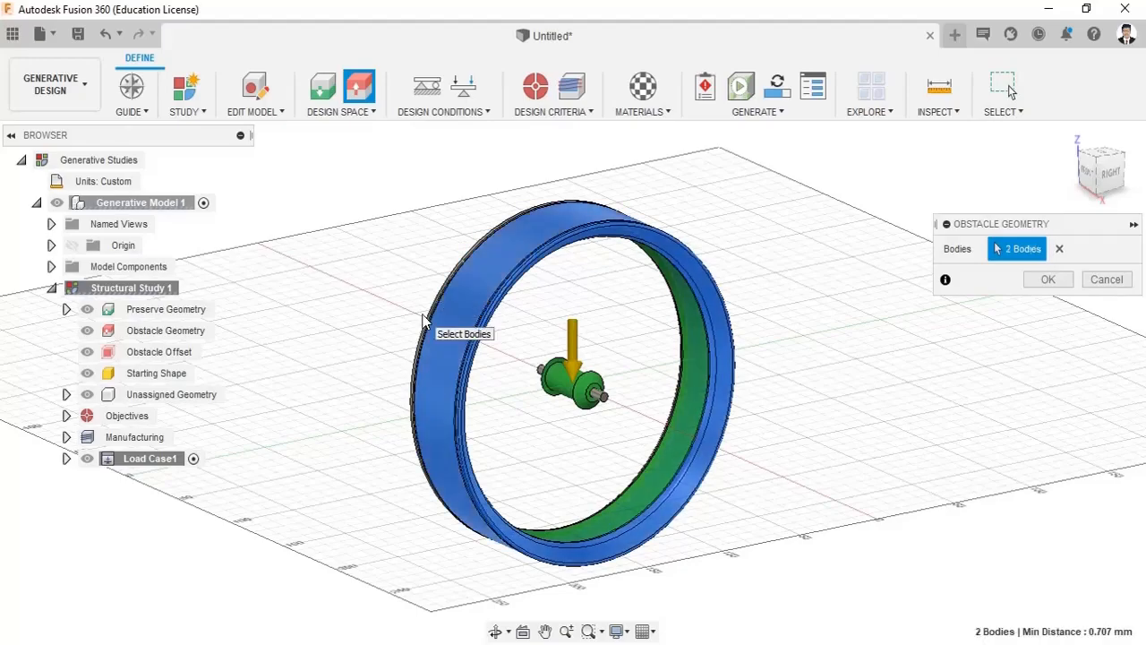
middle_click_drag(685, 406, 712, 380, "shift")
left_click(1048, 280)
Apply a fixed structural constraint in all three axes to the flat end faces on both ends of the hub
middle_click_drag(608, 388, 650, 420, "shift")
scroll(692, 452, "down", 5)
scroll(632, 425, "down", 3)
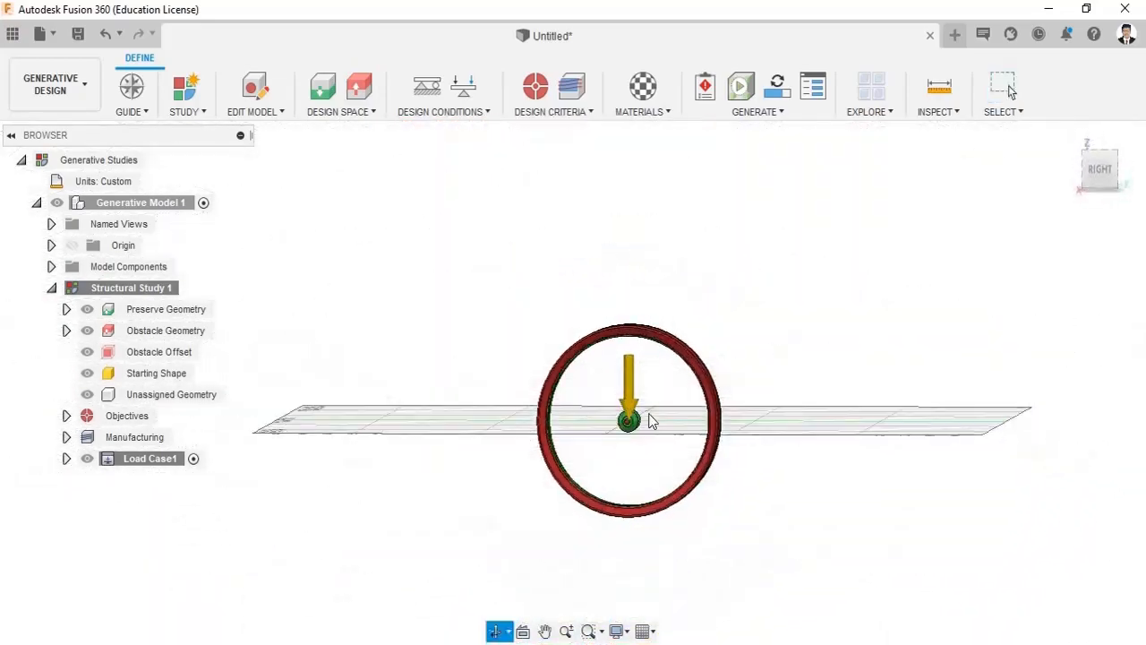
left_click(427, 85)
scroll(645, 447, "up", 3)
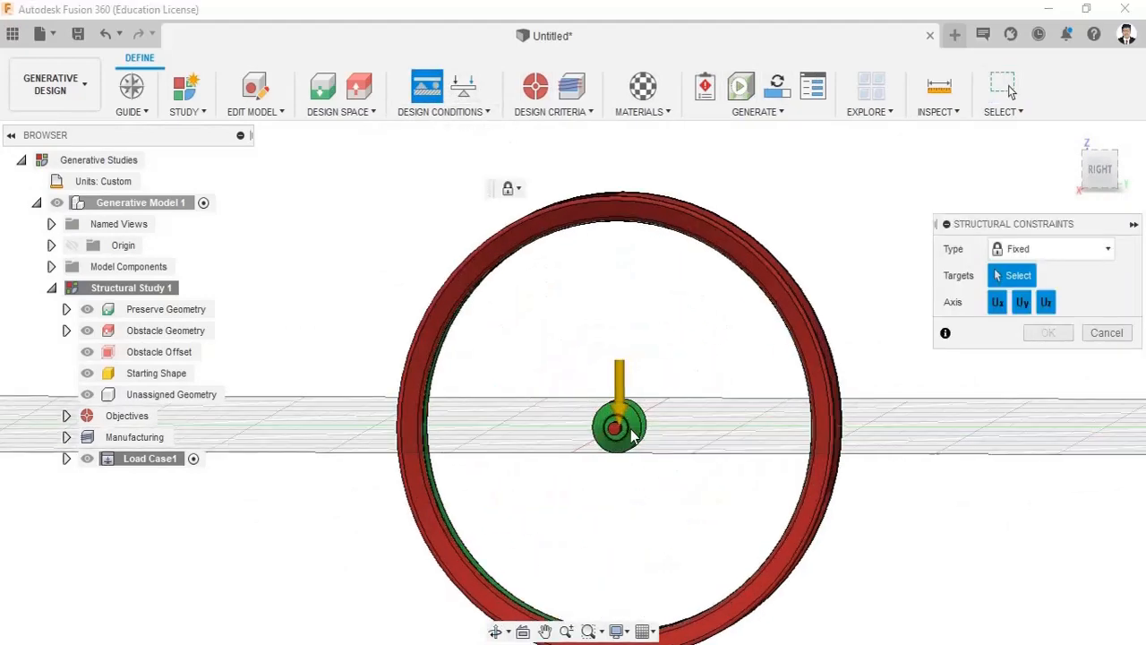
scroll(632, 430, "up", 4)
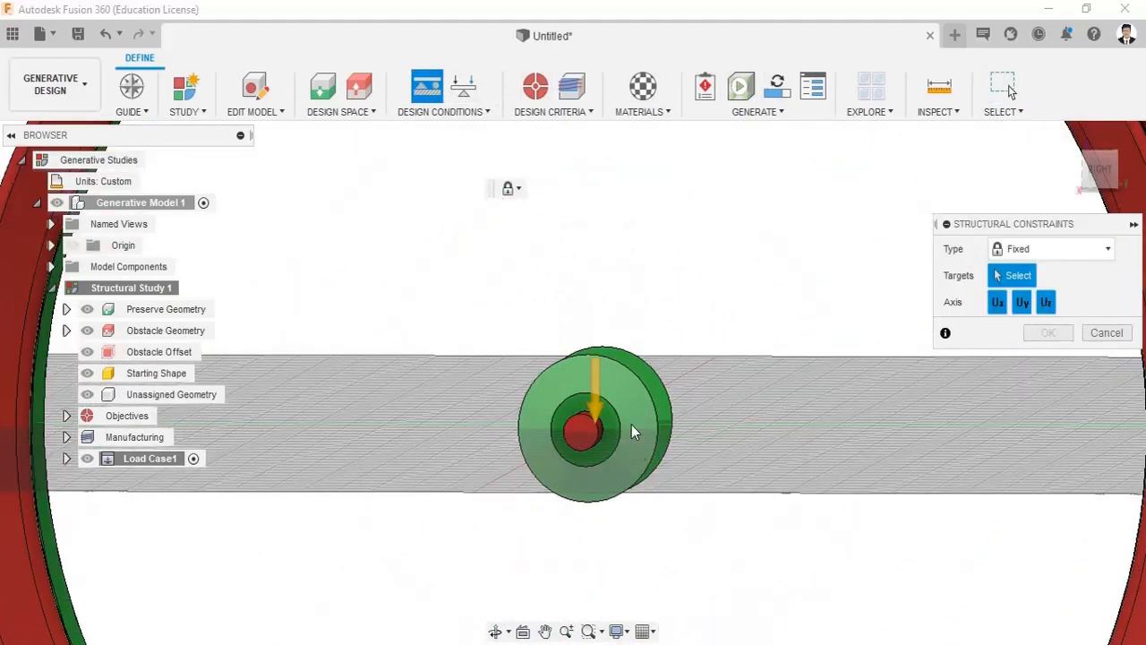
left_click(631, 430)
middle_click_drag(700, 431, 717, 481, "shift")
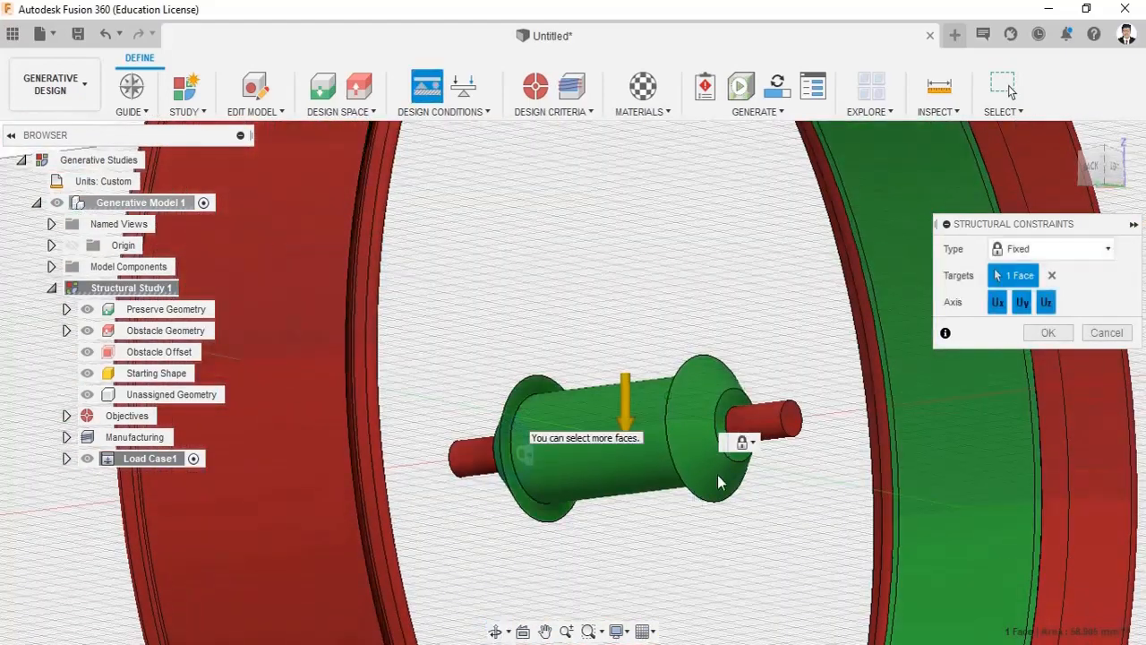
left_click(736, 421)
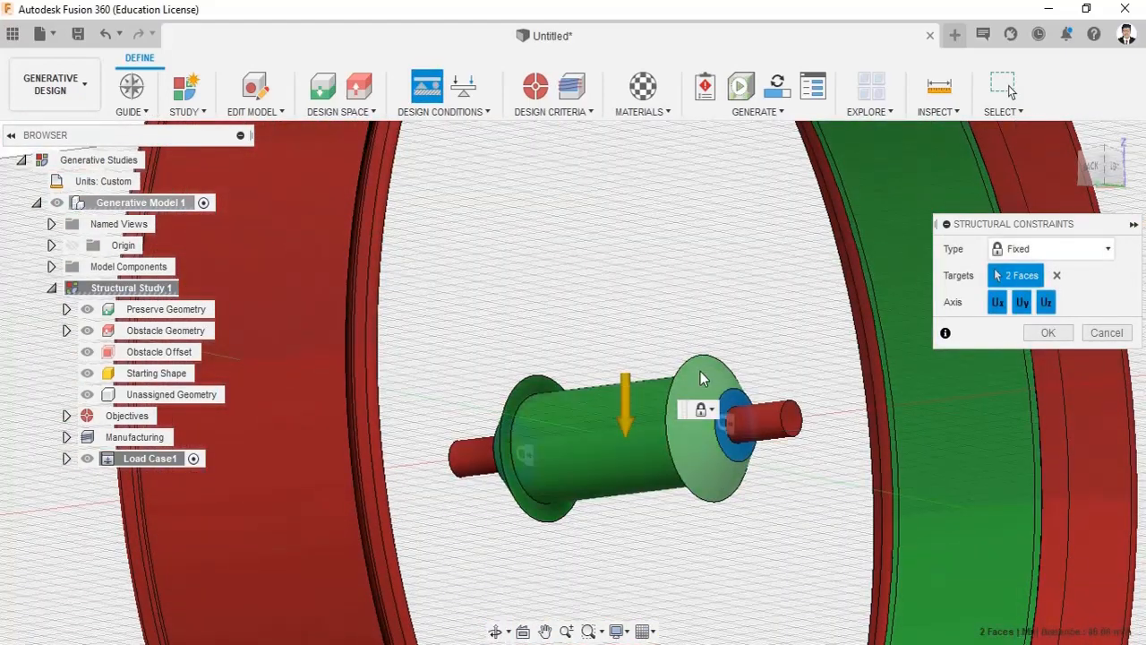
left_click(1049, 333)
Apply a 1000 N force load to the inner face of the preserved ring
left_click(462, 85)
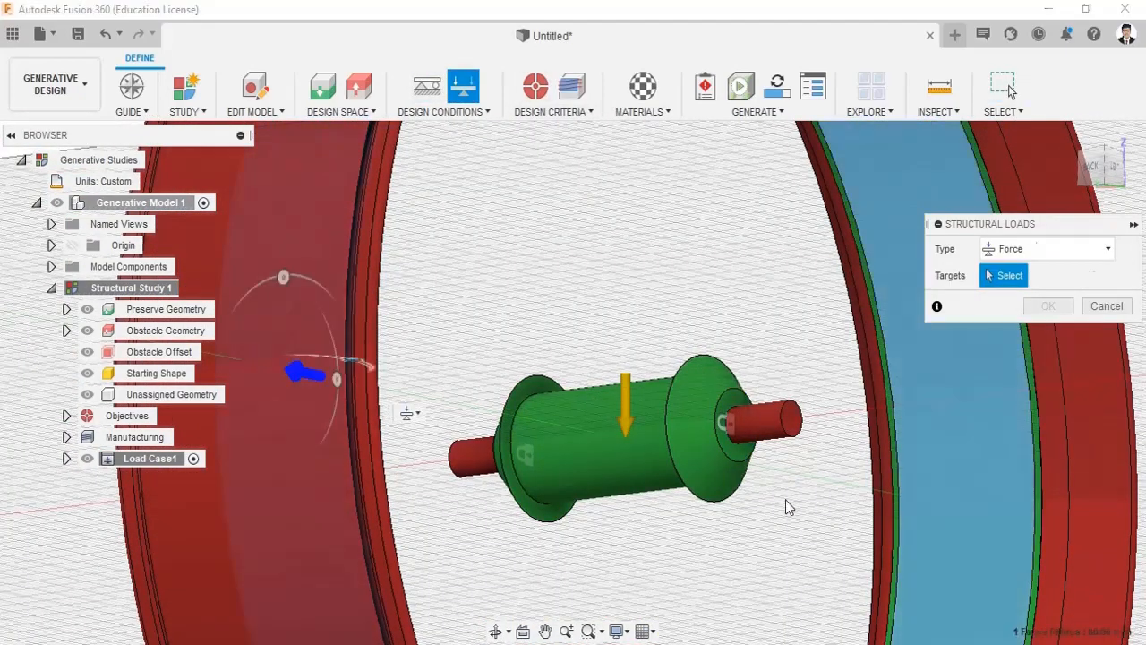
scroll(785, 499, "down", 5)
middle_click_drag(785, 499, 687, 507, "shift")
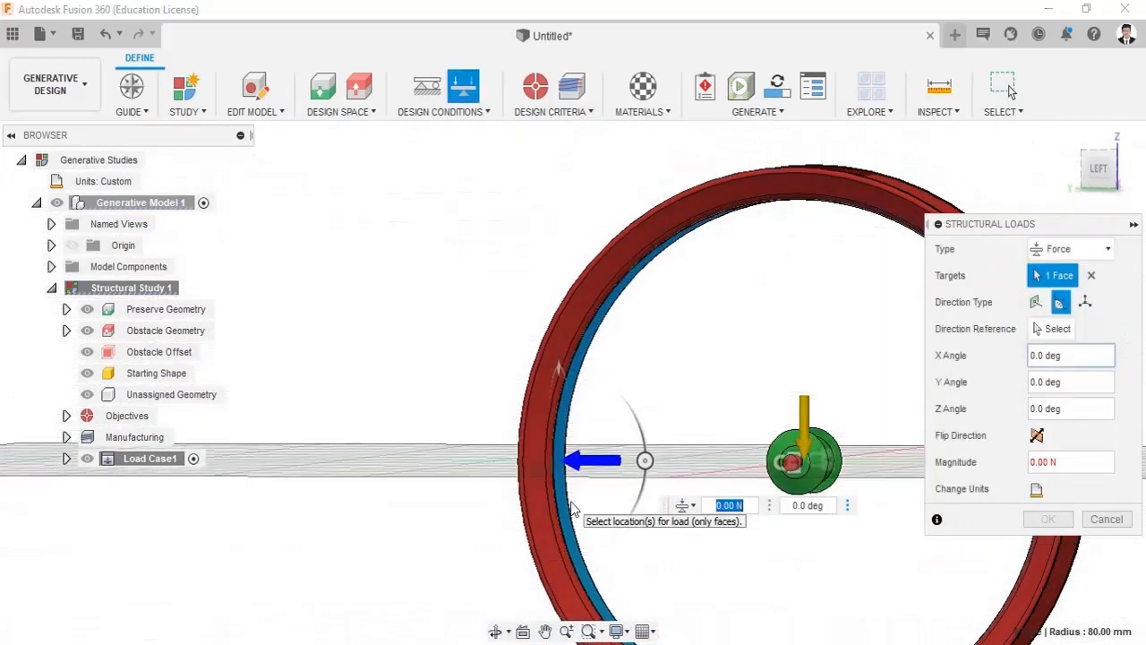
type("1000")
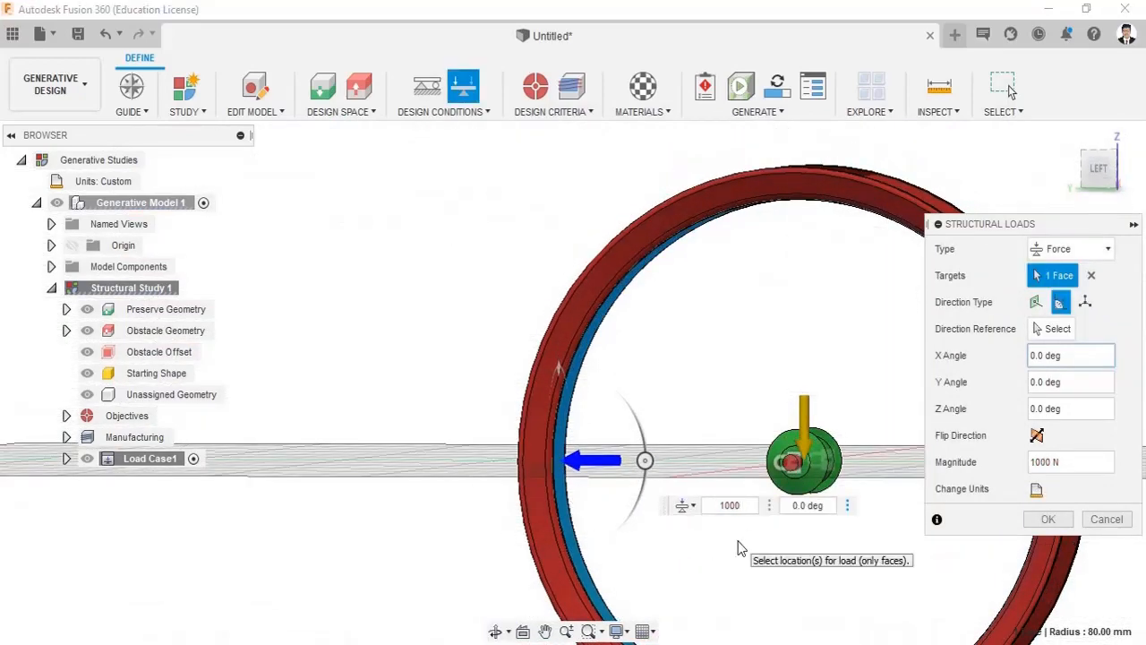
key("Return")
Run the pre-check on the generative study and review its messages
scroll(931, 469, "down", 2)
middle_click_drag(734, 206, 609, 269, "shift")
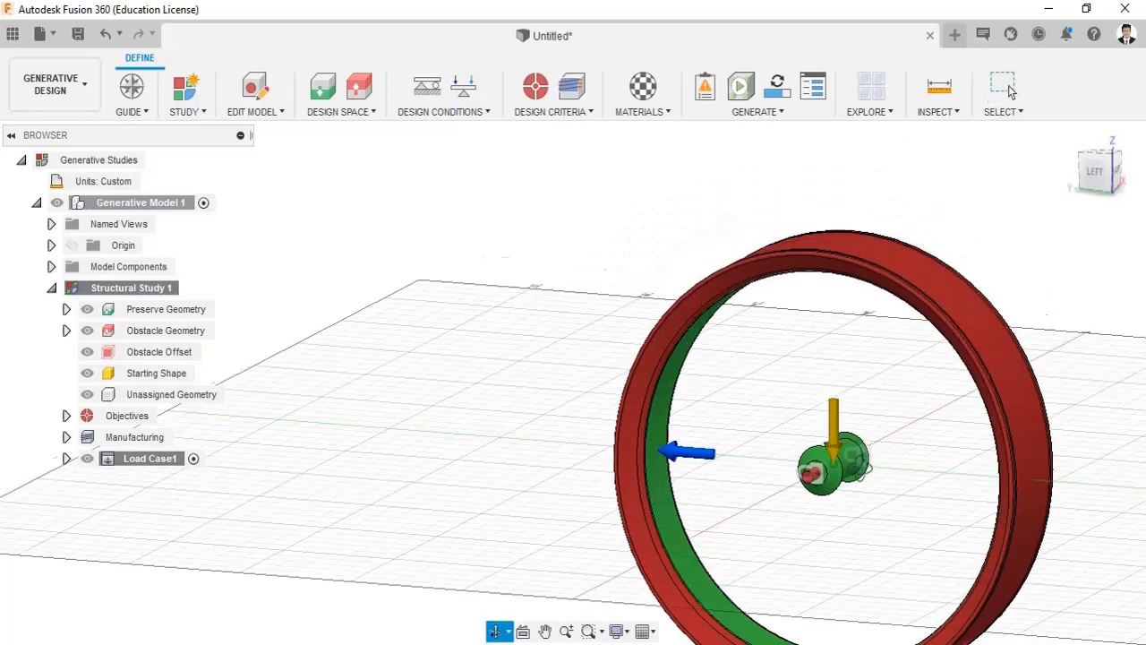
middle_click_drag(858, 463, 777, 344, "shift")
left_click(705, 92)
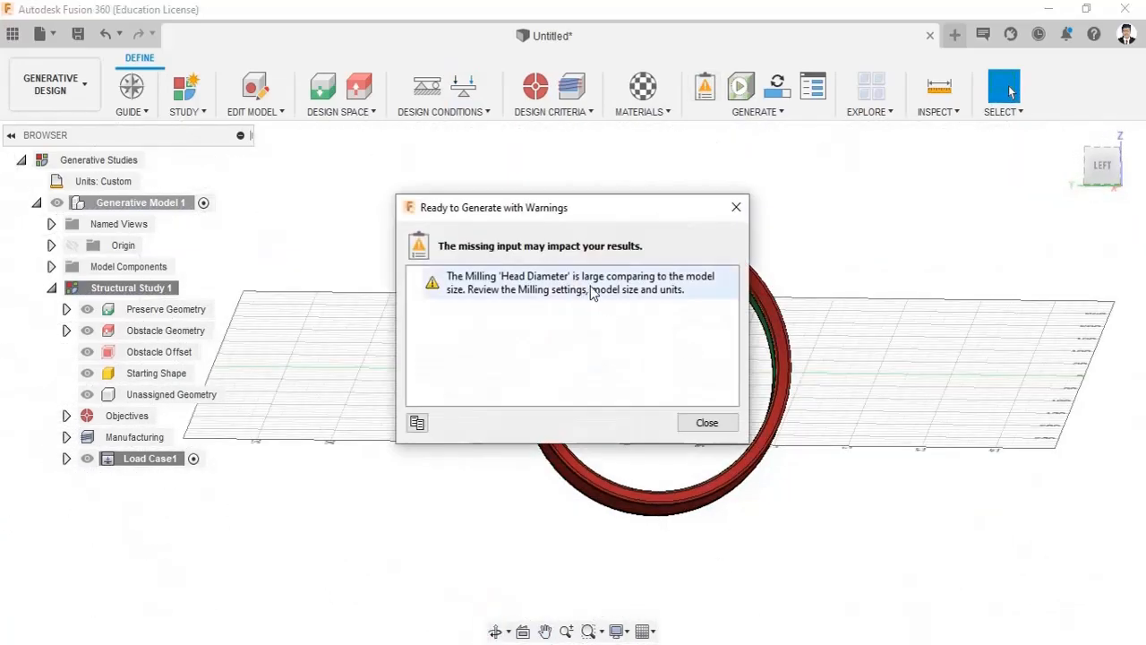
left_click(707, 423)
Run the generative previewer and view the wheel from the home view
middle_click_drag(532, 383, 521, 481)
left_click(740, 88)
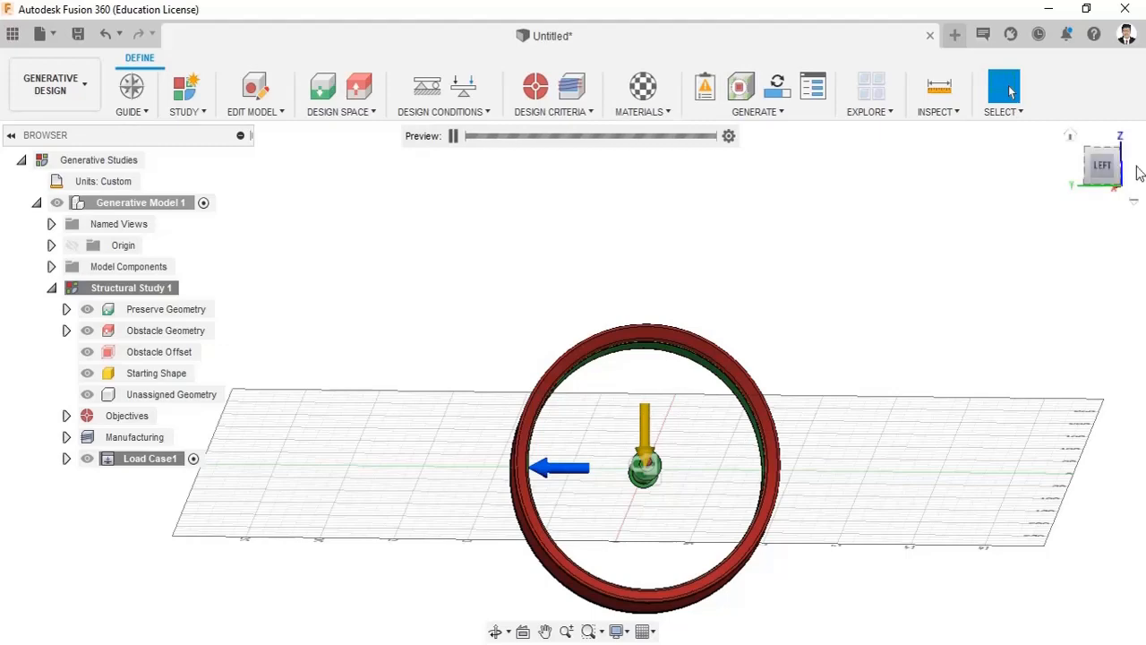
left_click(1072, 146)
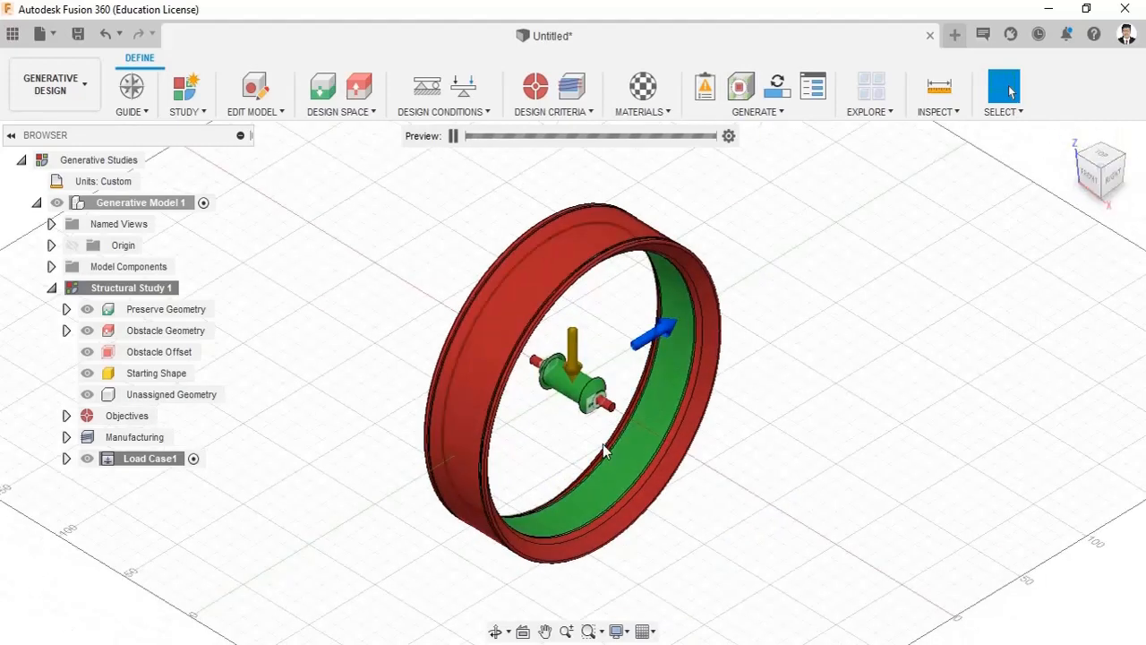
scroll(713, 447, "up", 1)
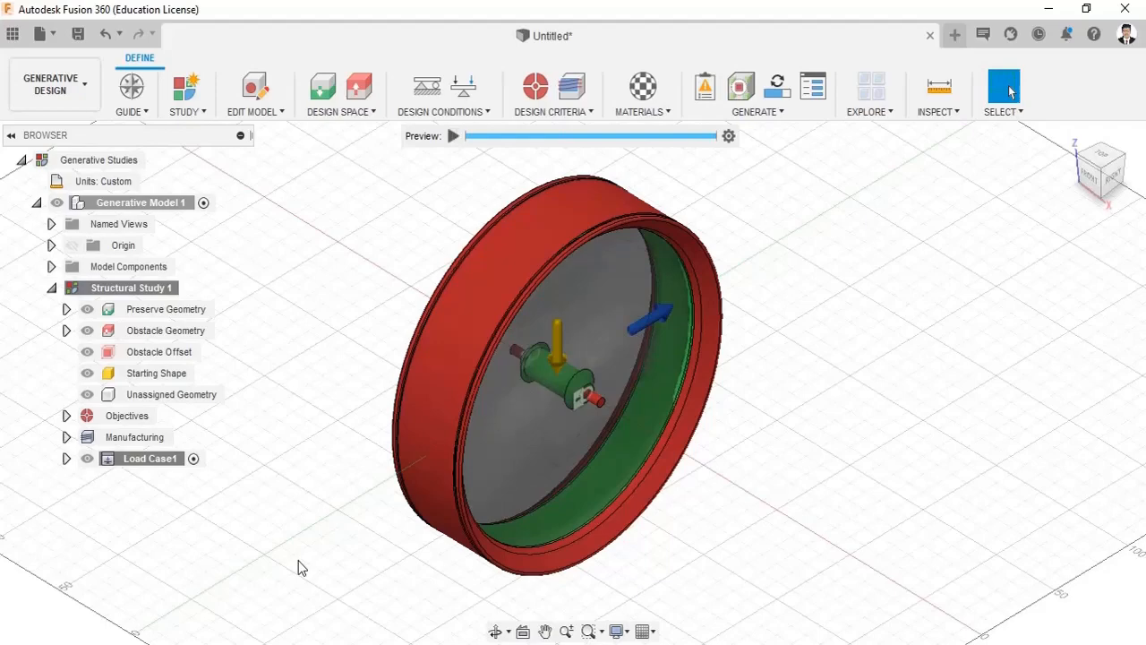
Apply another fixed structural constraint in all three axes to the annular flange faces at both ends of the hub
middle_click_drag(660, 397, 674, 168, "shift")
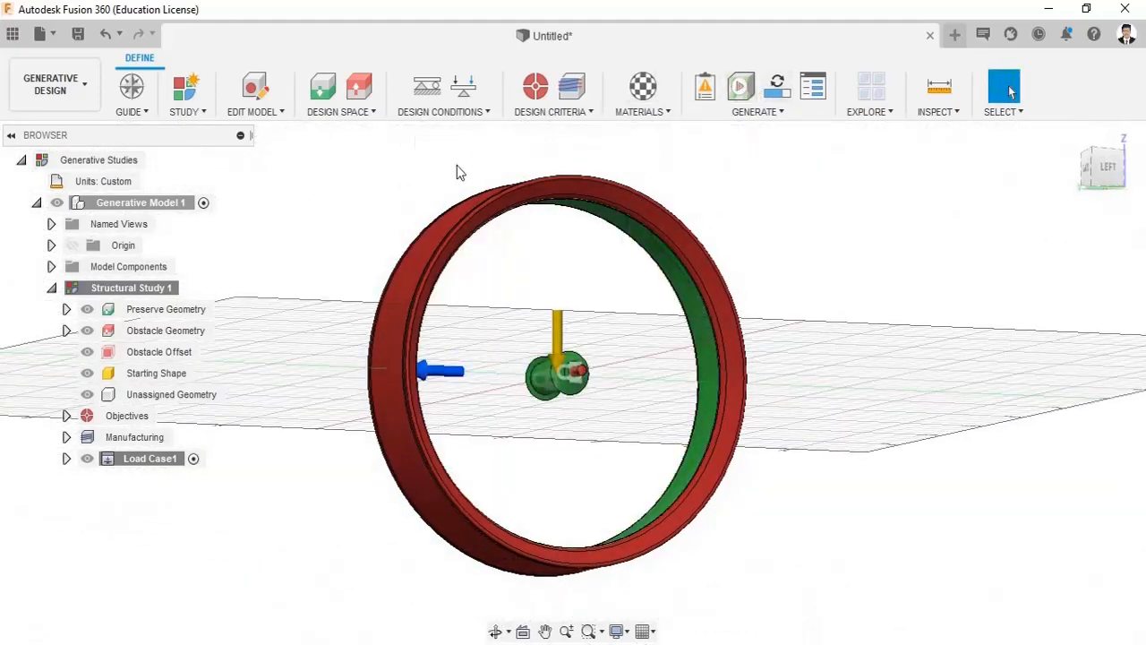
left_click(427, 87)
scroll(580, 417, "up", 5)
left_click(564, 372)
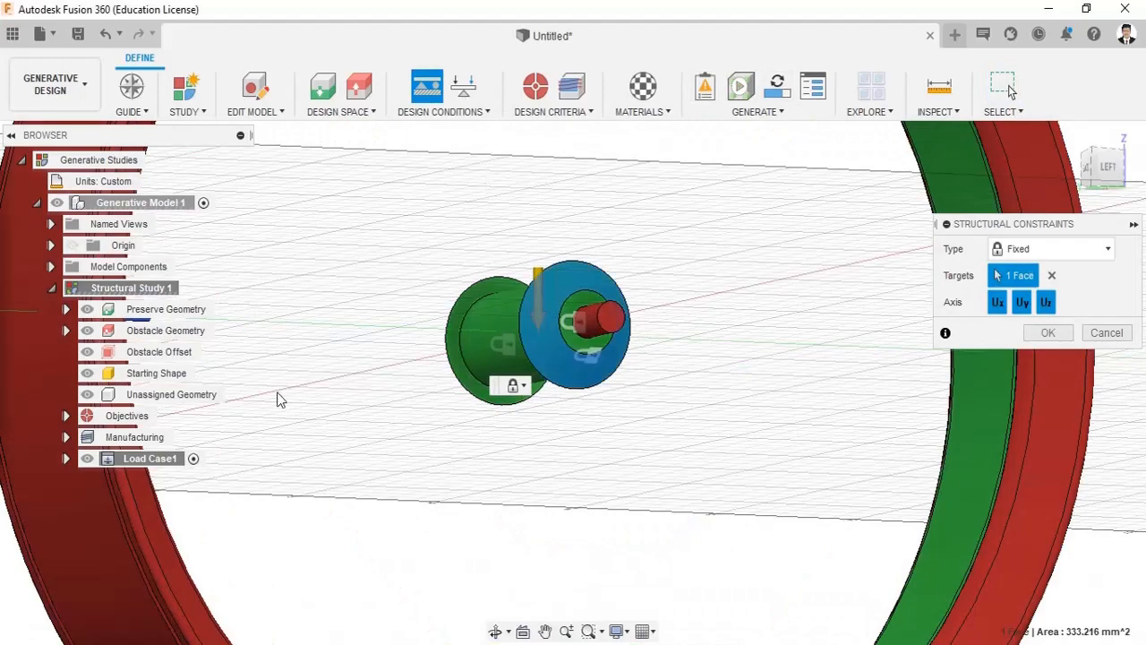
left_click(470, 366)
middle_click_drag(398, 381, 525, 320, "shift")
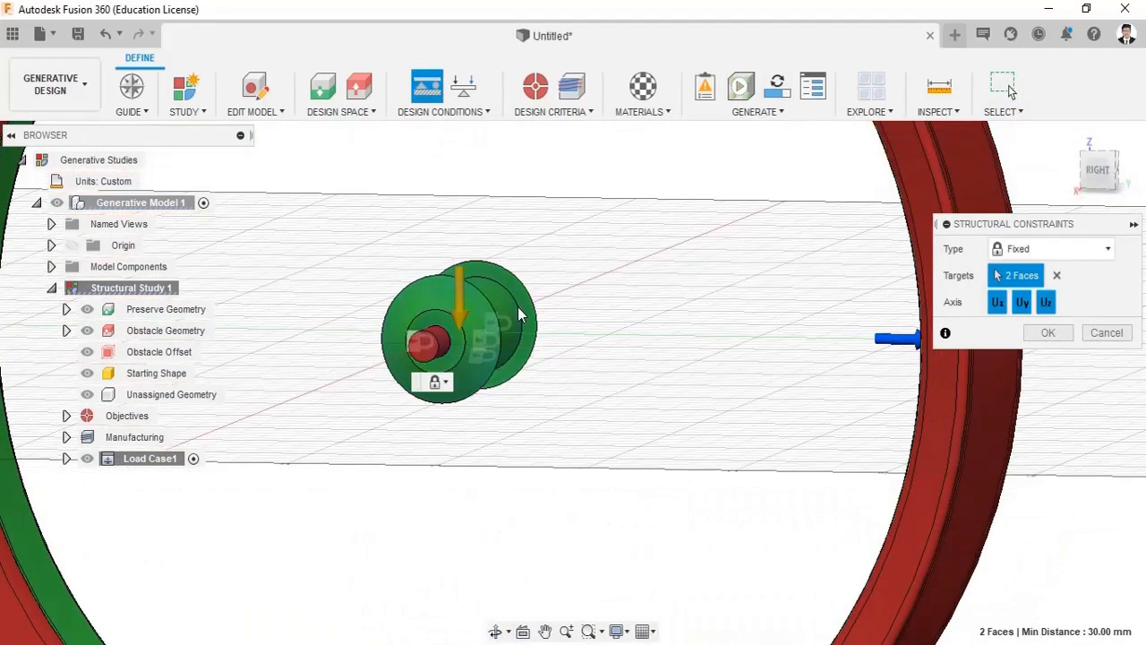
left_click(470, 335)
left_click(1047, 333)
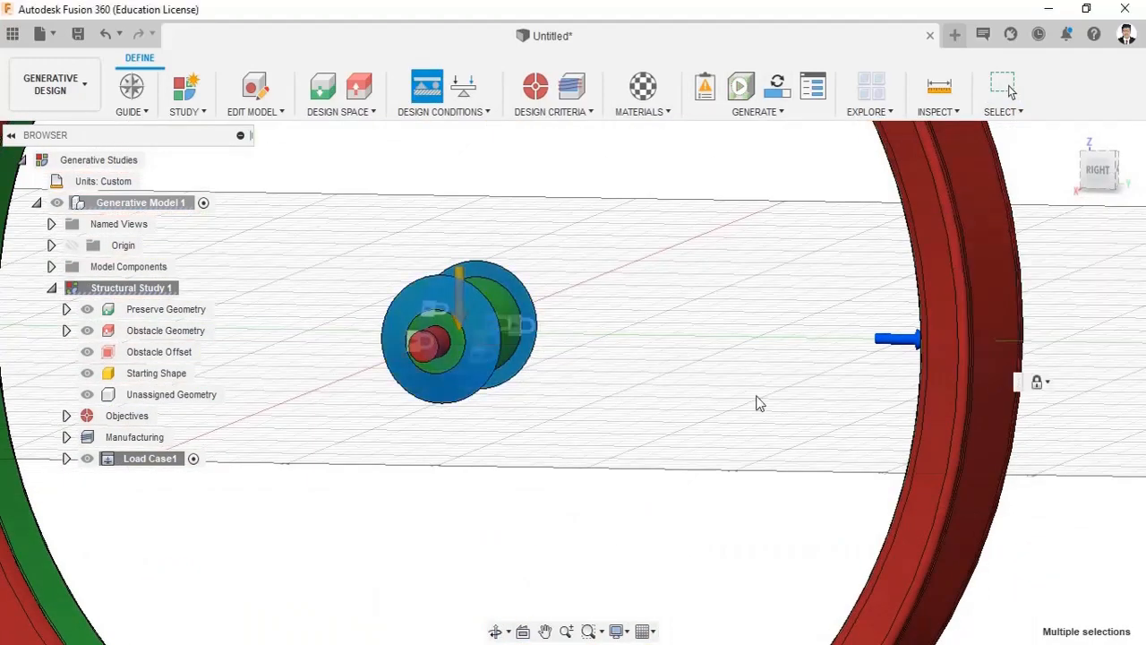
Generate Structural Study 1, saving the document as "Alloy wheel" in Generative projects, and dismiss the job status
scroll(756, 394, "down", 5)
middle_click_drag(755, 389, 635, 424, "shift")
scroll(637, 339, "down", 3)
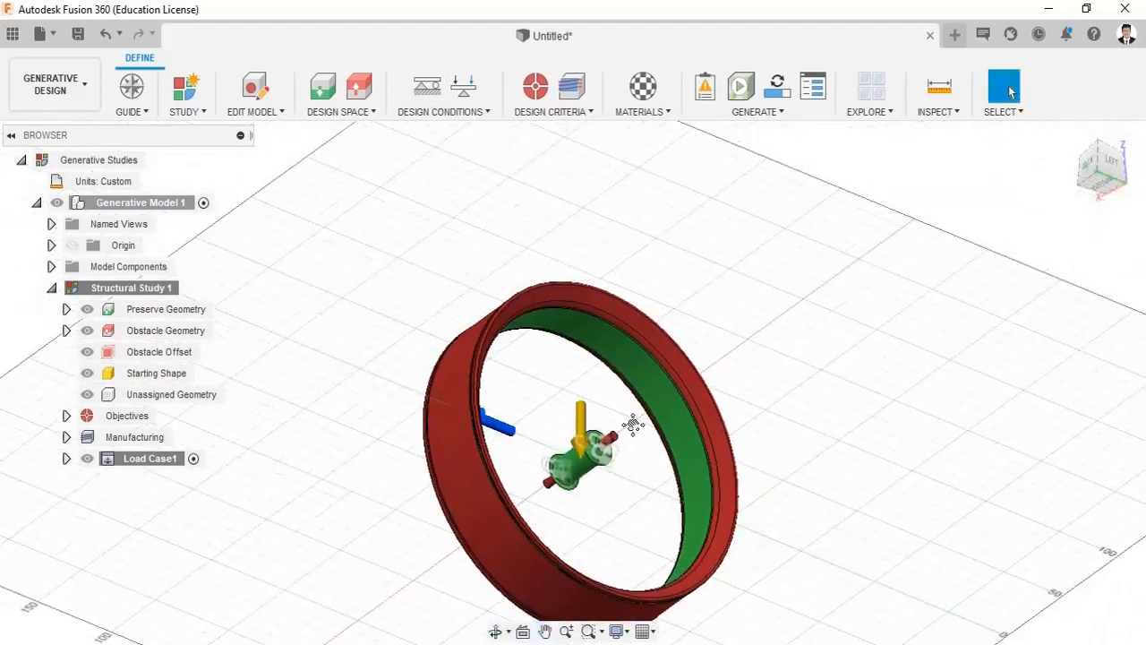
middle_click_drag(691, 338, 667, 304, "shift")
left_click(775, 89)
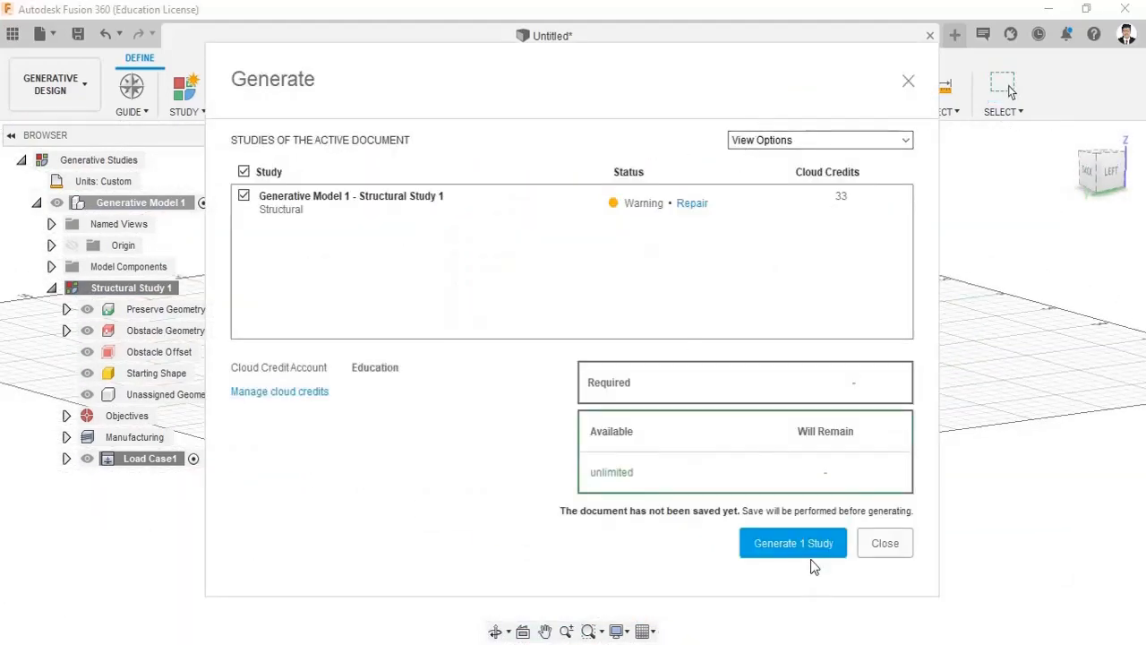
left_click(810, 553)
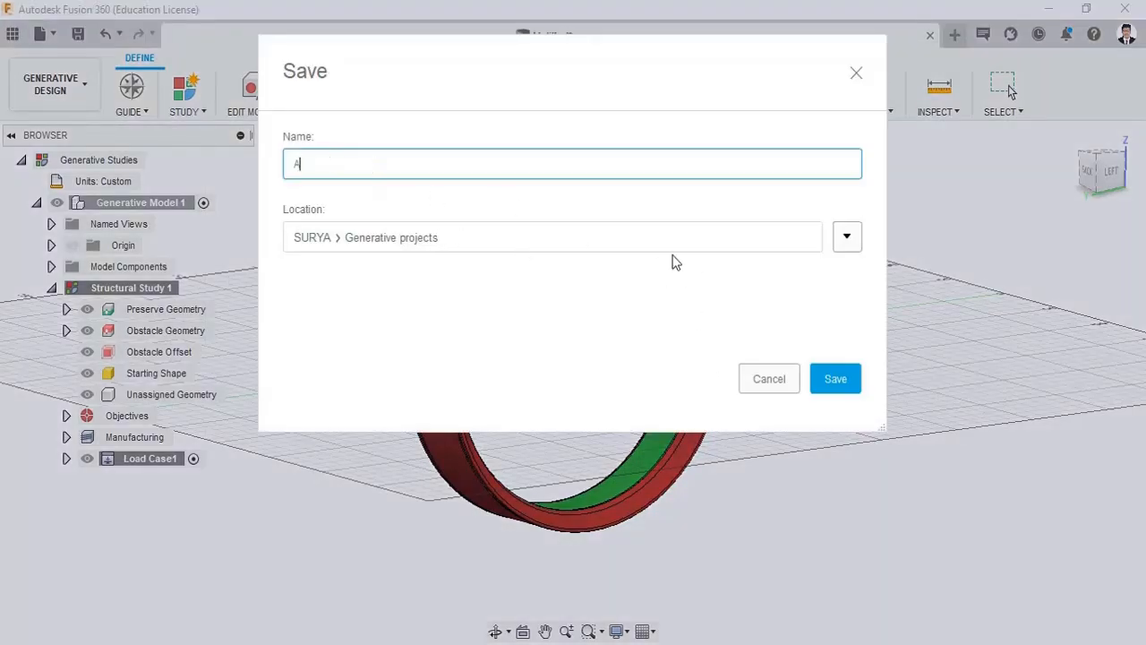
type("Alloy wheel")
key("Return")
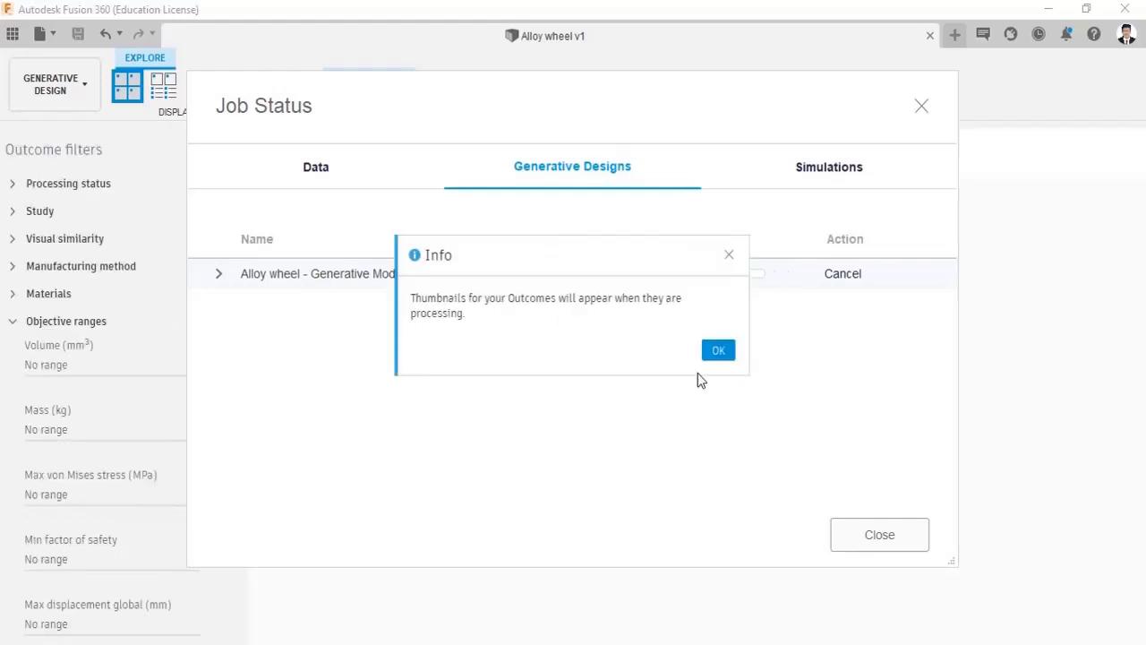
left_click(718, 350)
left_click(899, 535)
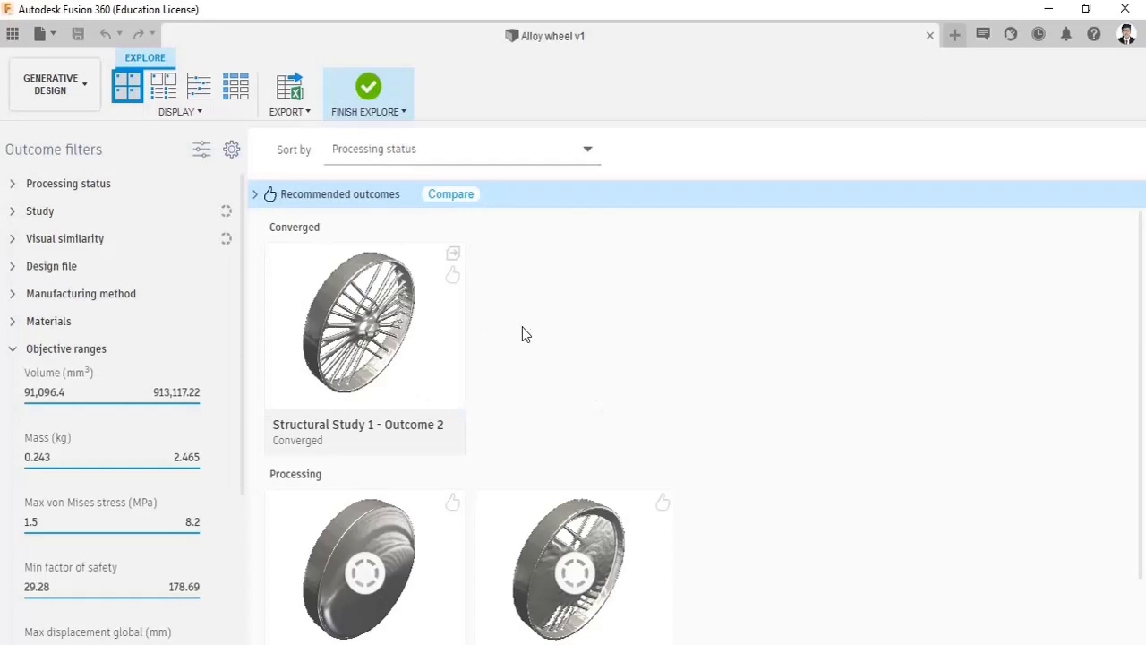
View the converged Structural Study 1 - Outcome 2 and open its generated design as a new document
double_click(376, 331)
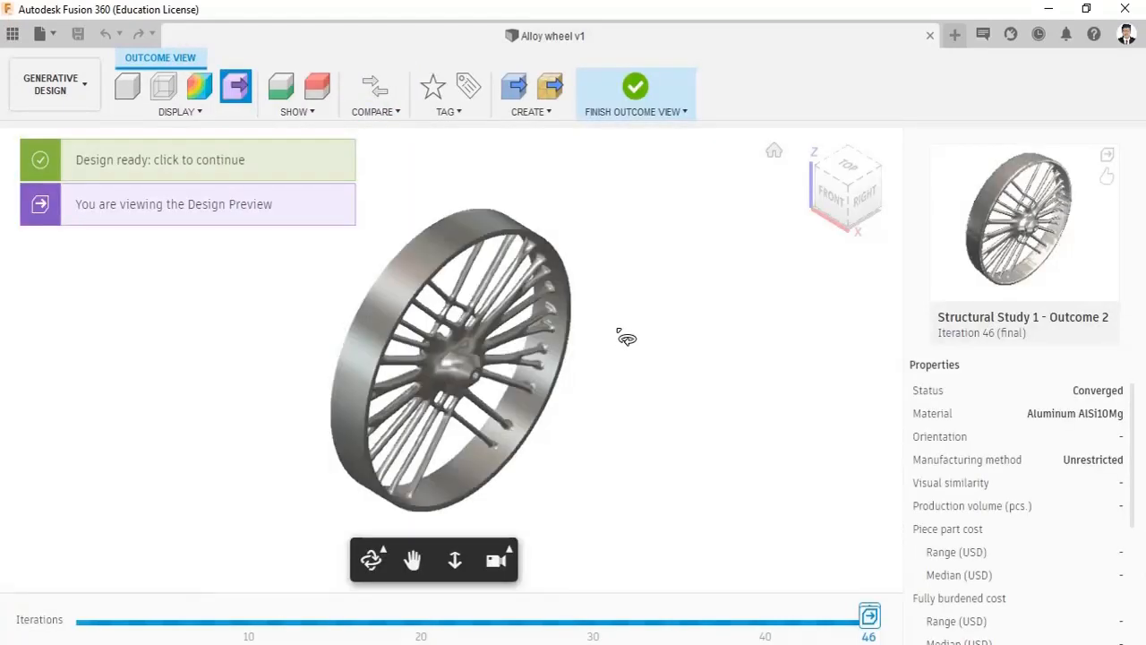
middle_click_drag(625, 335, 501, 160, "shift")
left_click(157, 162)
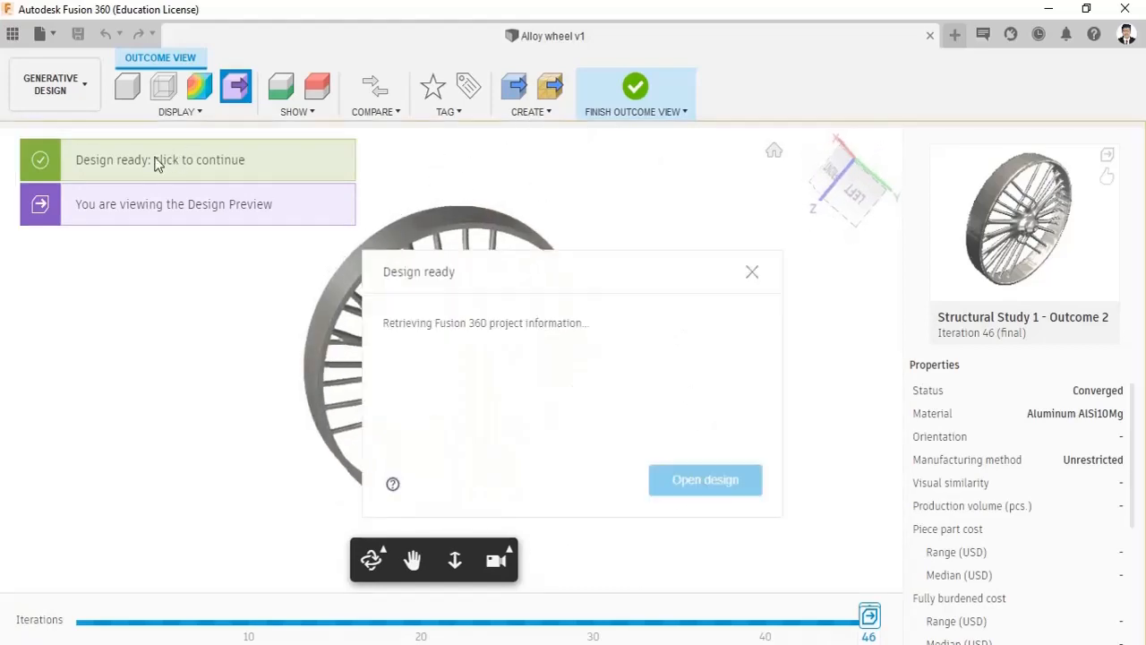
left_click(715, 481)
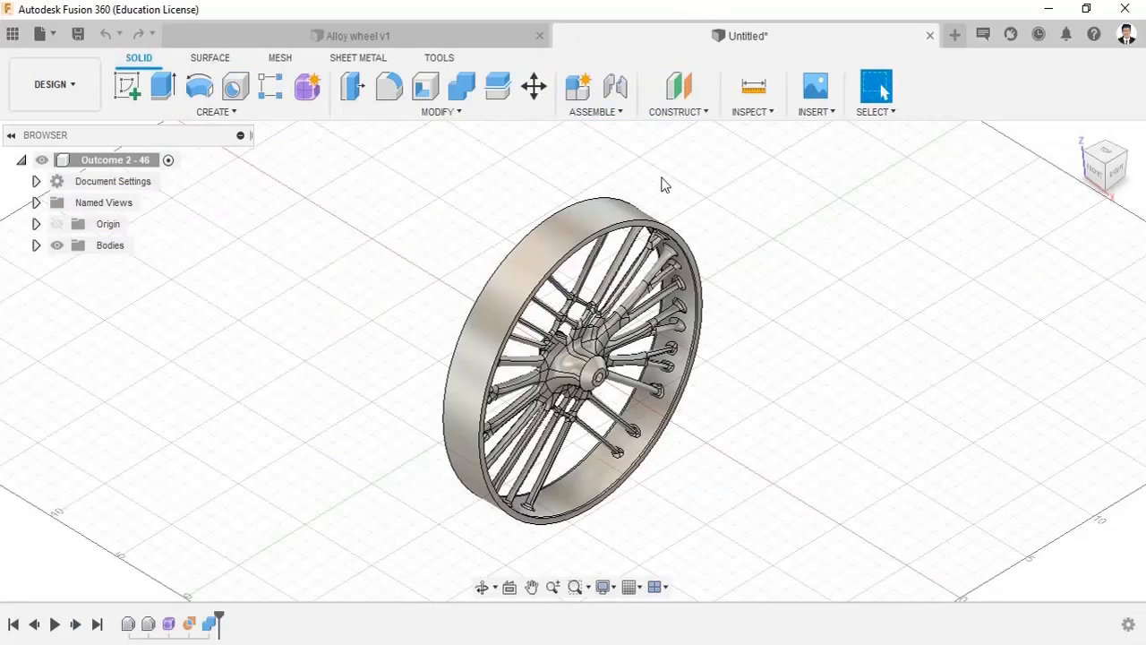
Save the generated outcome design as "Alloy wheel" in the Outcome folder of Generative projects
middle_click_drag(707, 350, 438, 300, "shift")
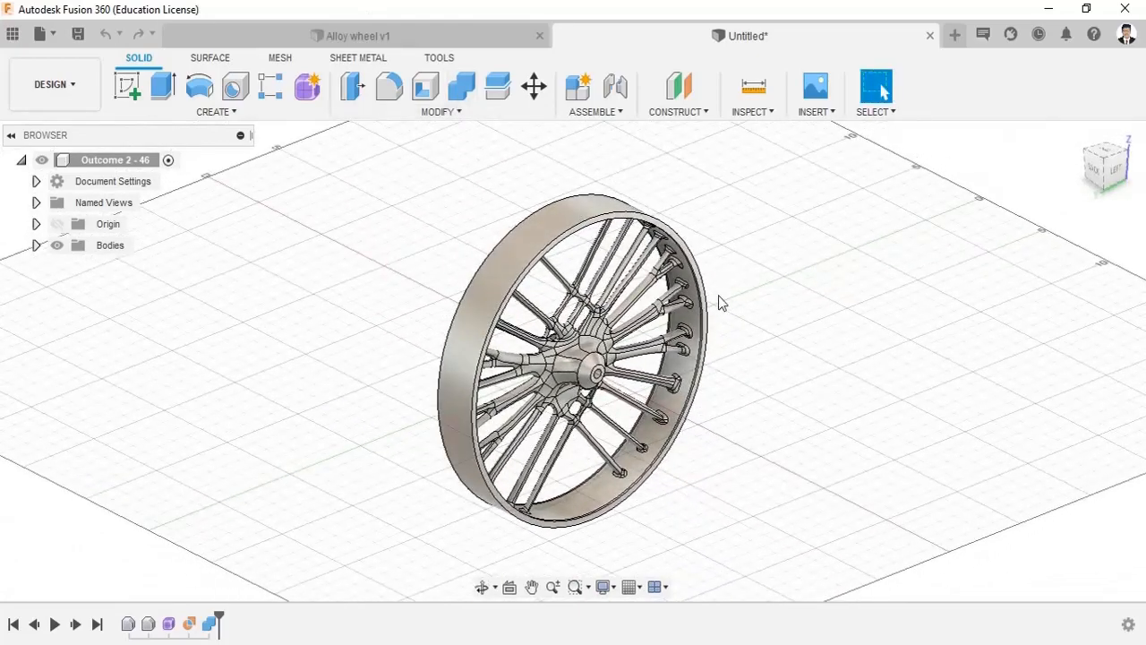
middle_click_drag(721, 299, 641, 249, "shift")
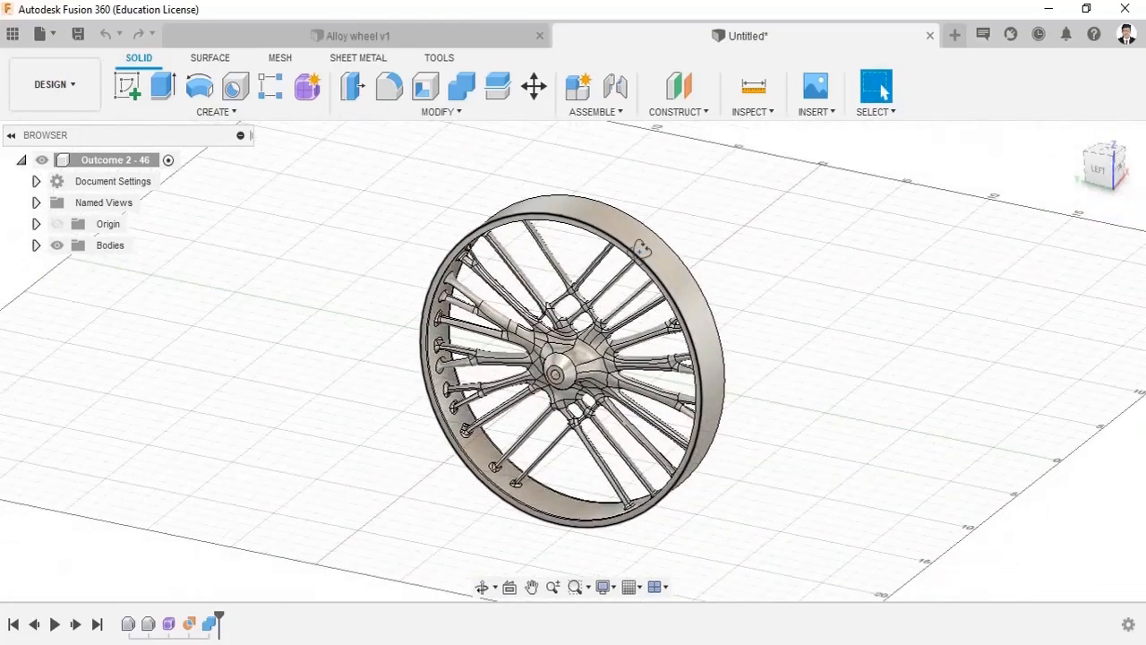
key("ctrl+s")
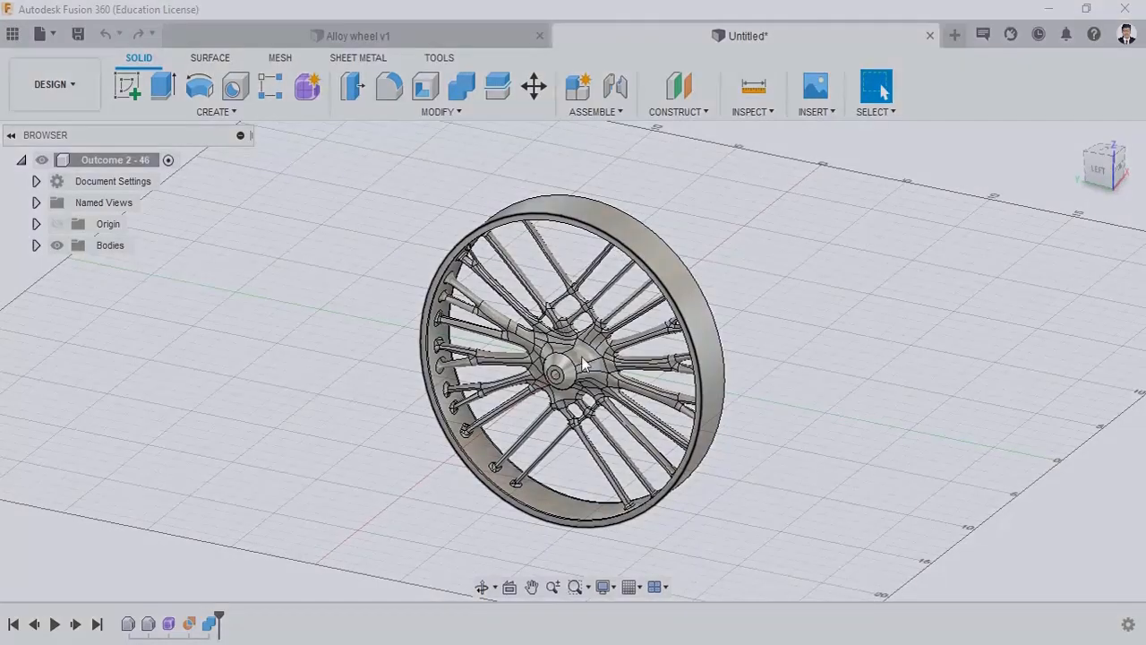
left_click(846, 238)
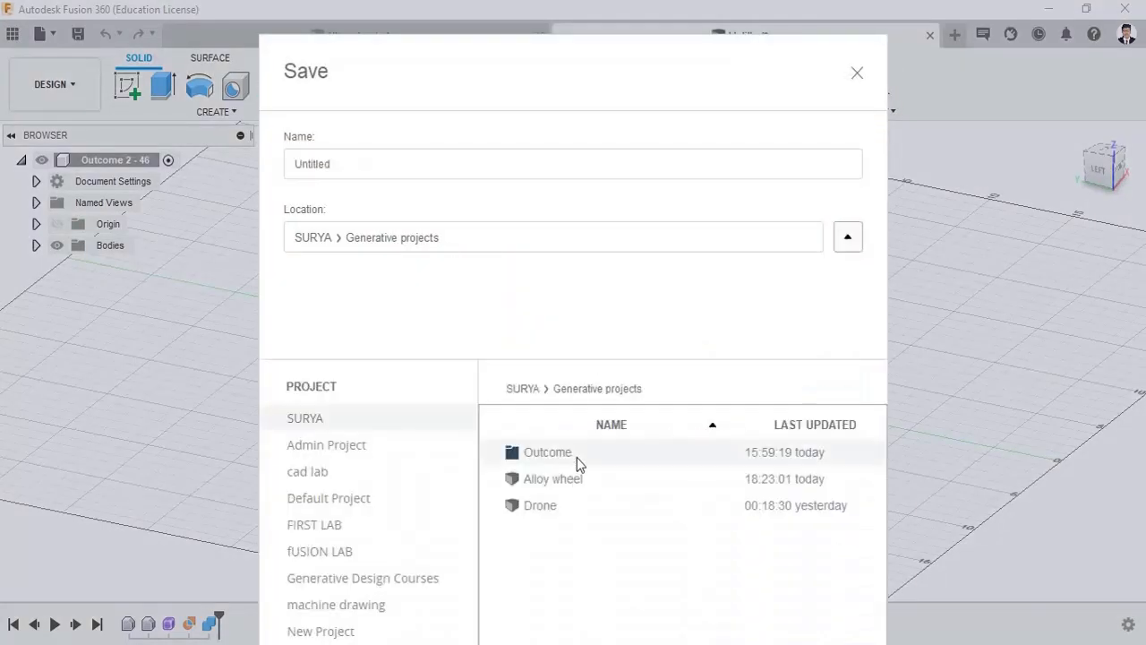
double_click(576, 462)
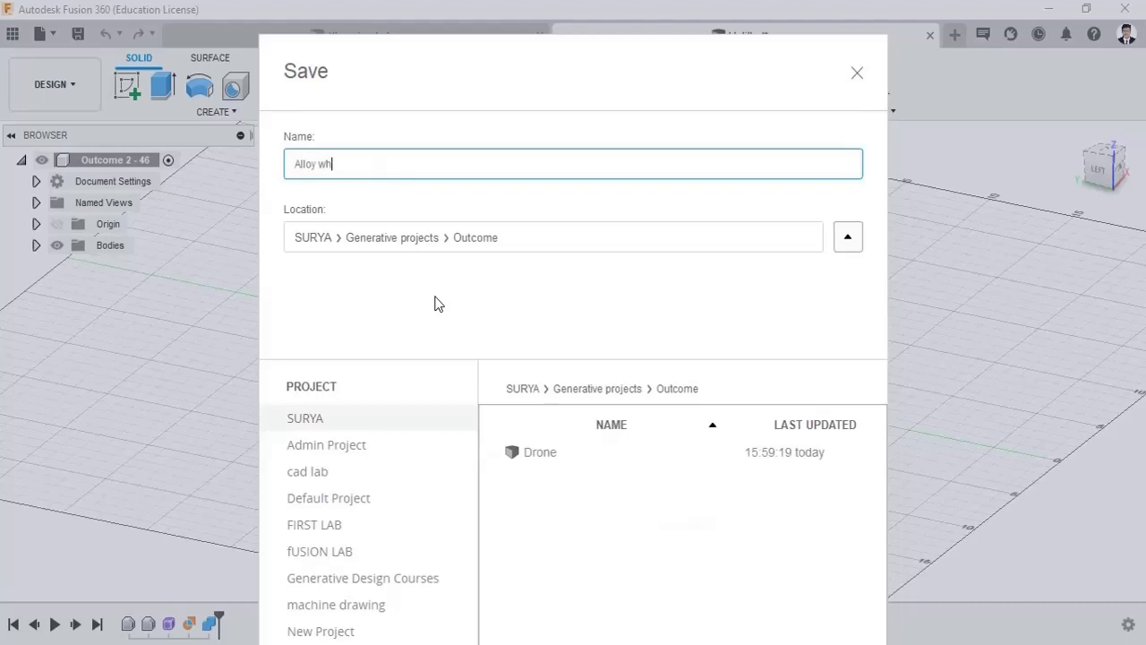
key("Return")
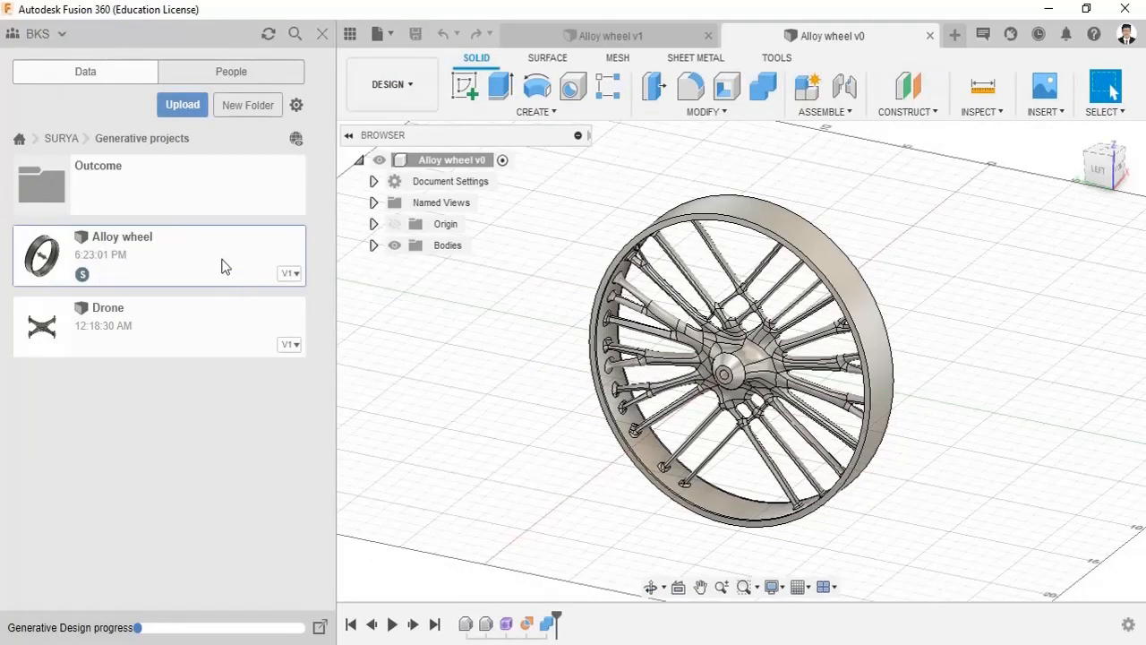
Insert the original Alloy wheel design into the outcome design at its default position and break its link
right_click(183, 250)
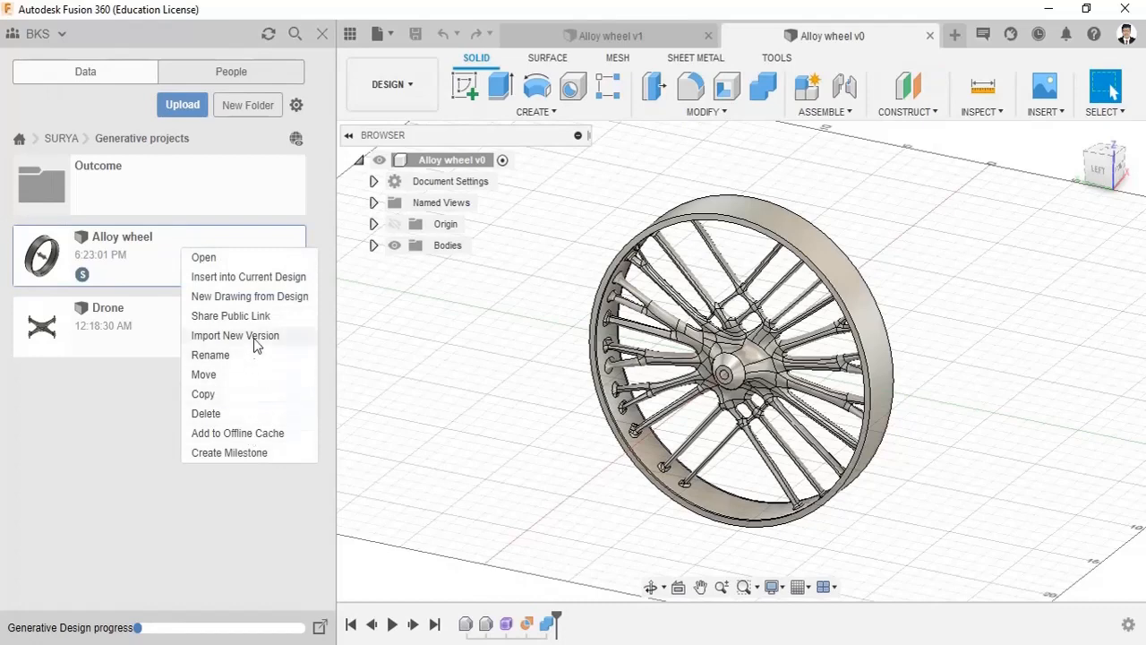
left_click(257, 278)
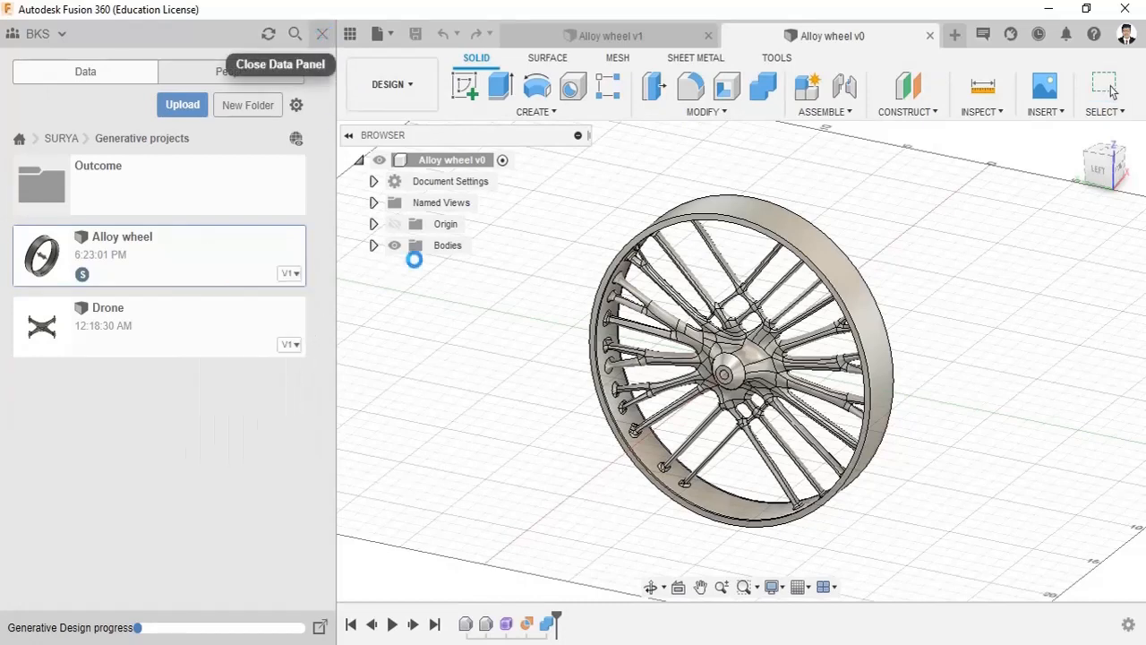
left_click(324, 33)
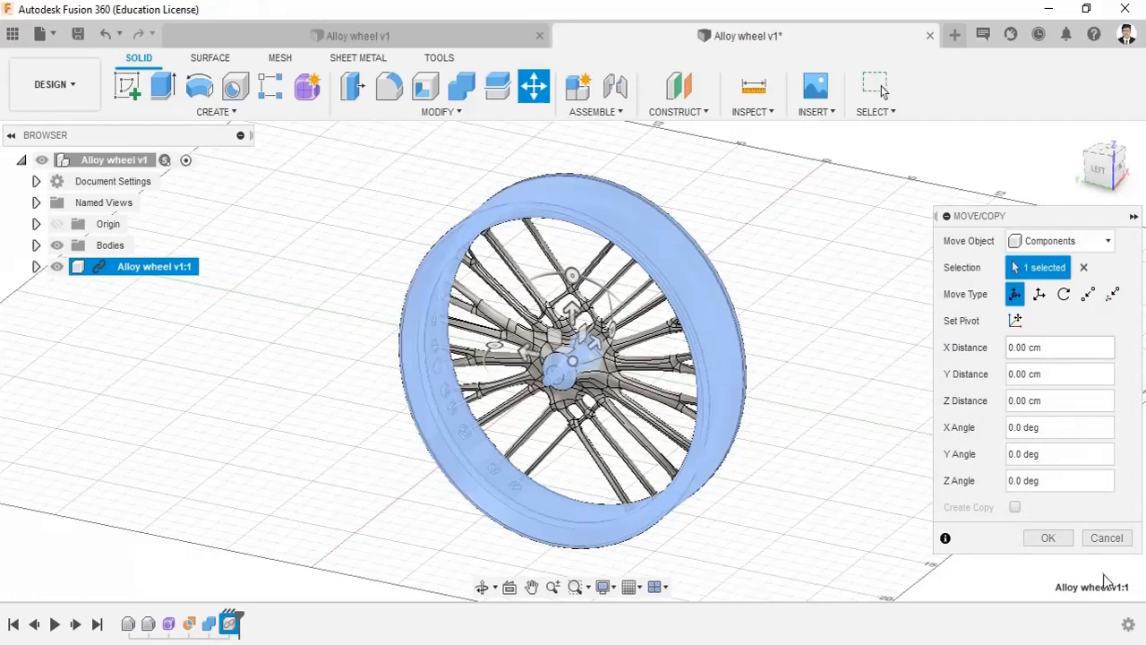
left_click(1047, 537)
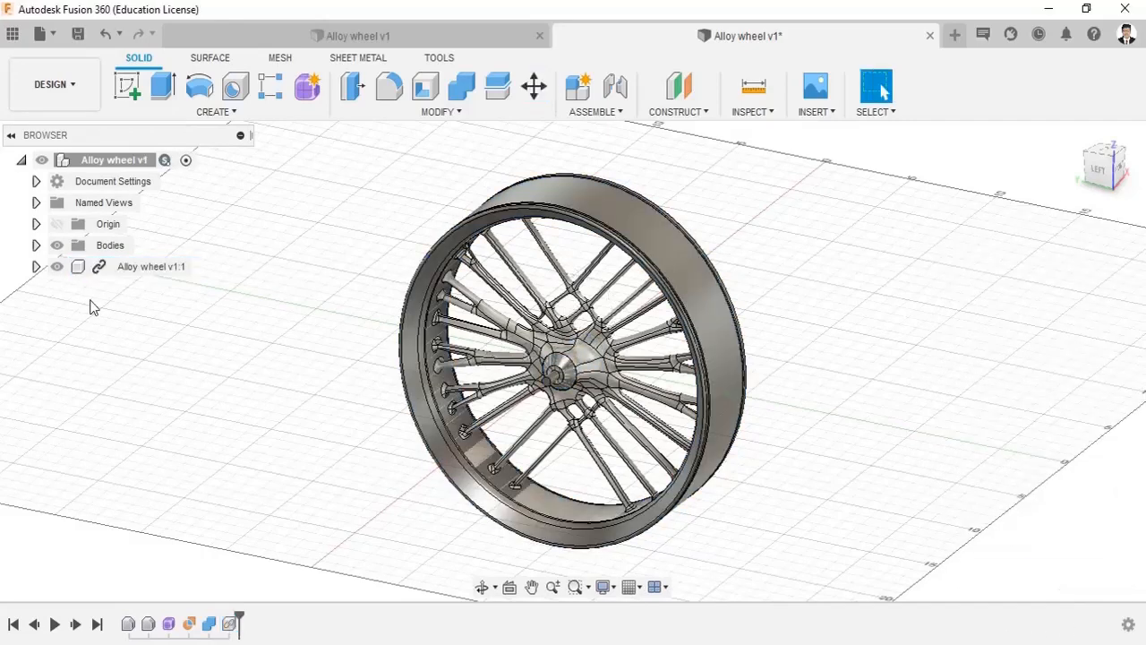
right_click(152, 266)
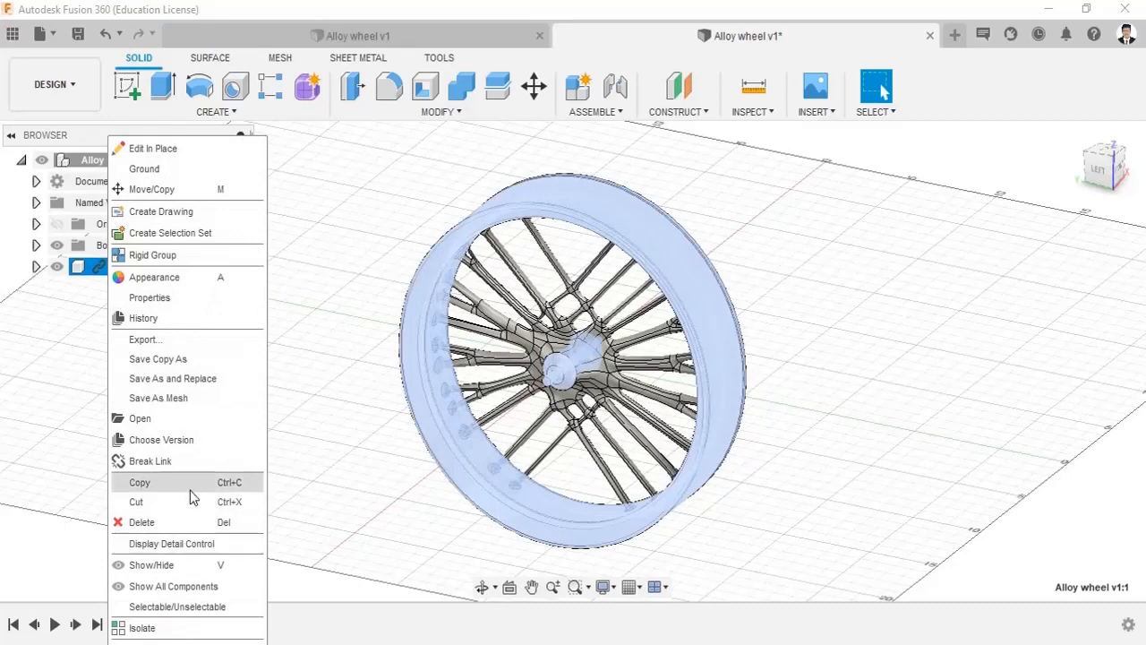
left_click(182, 462)
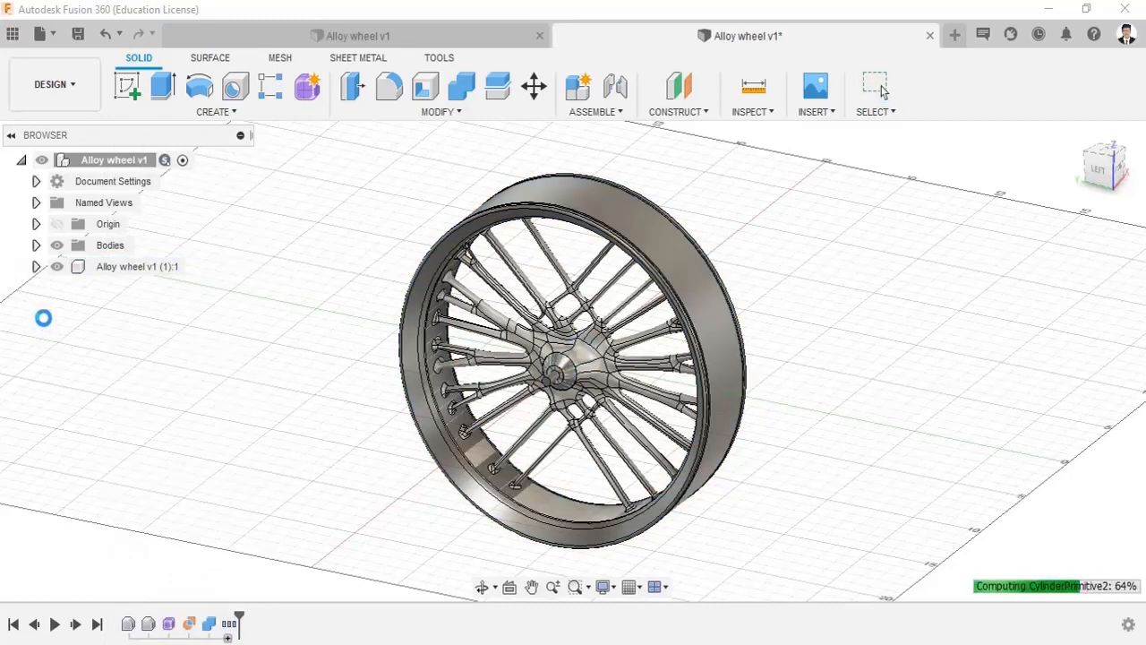
Hide Body1, Body4, Body5 and Body6 of the inserted Alloy wheel component
left_click(36, 266)
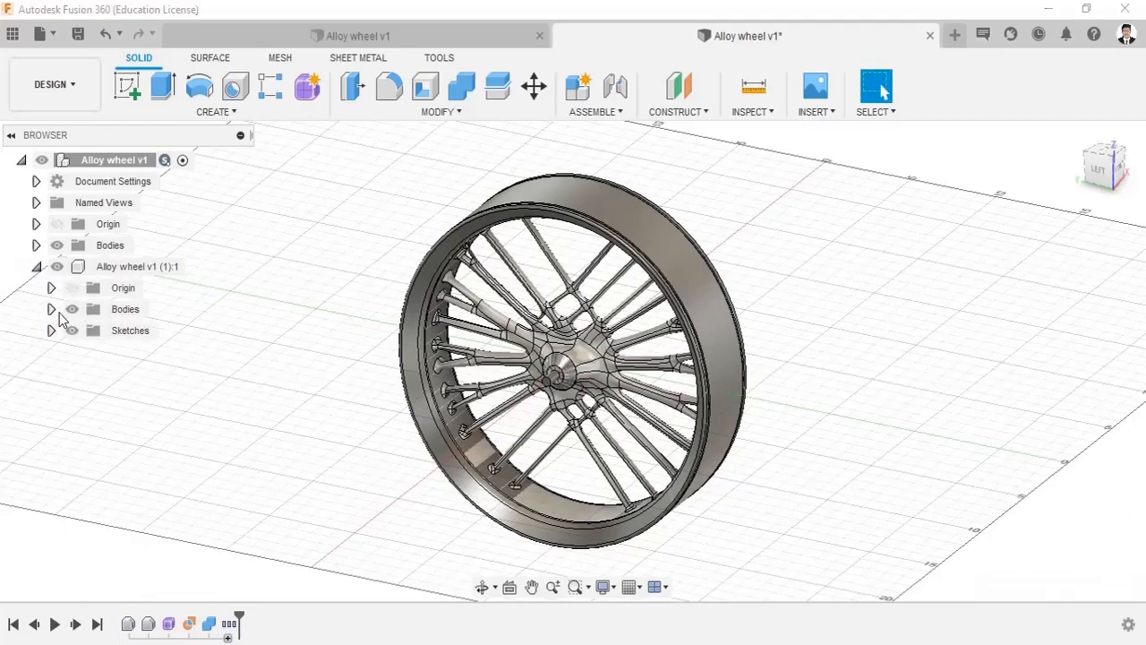
left_click(51, 309)
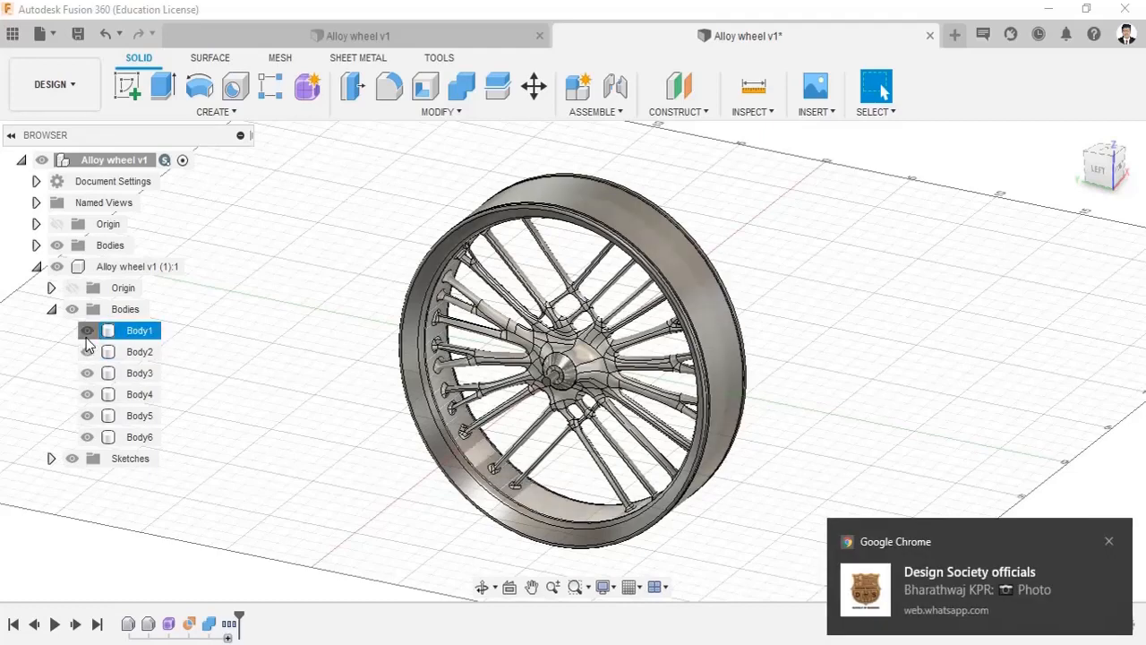
left_click(87, 330)
left_click(87, 395)
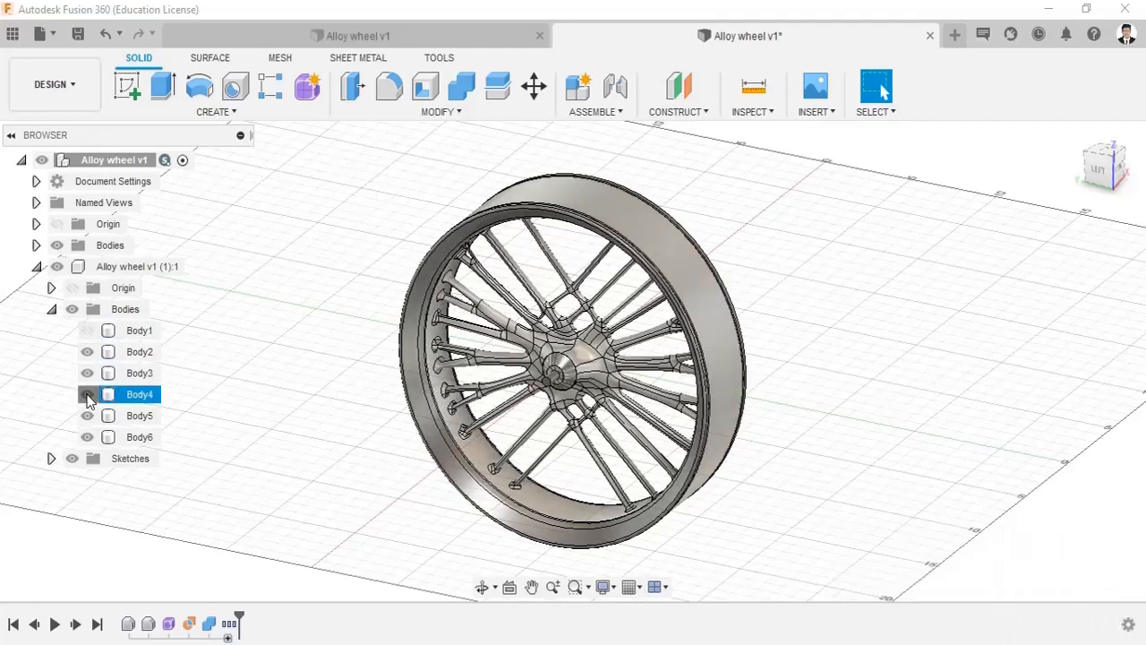
left_click(87, 415)
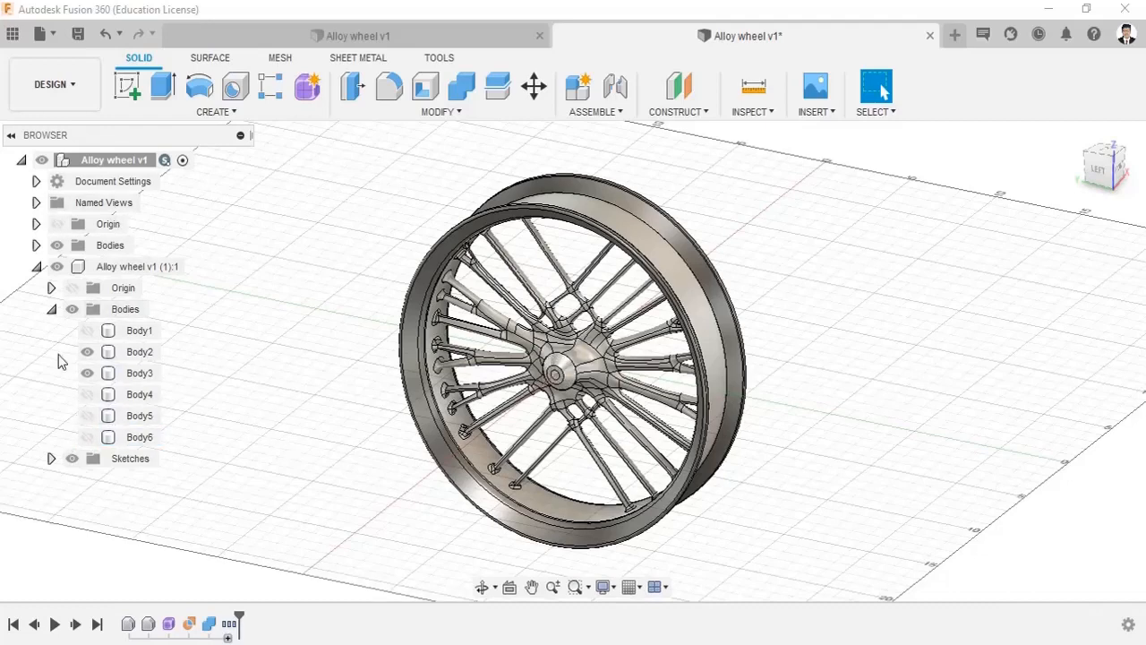
left_click(51, 309)
left_click(37, 266)
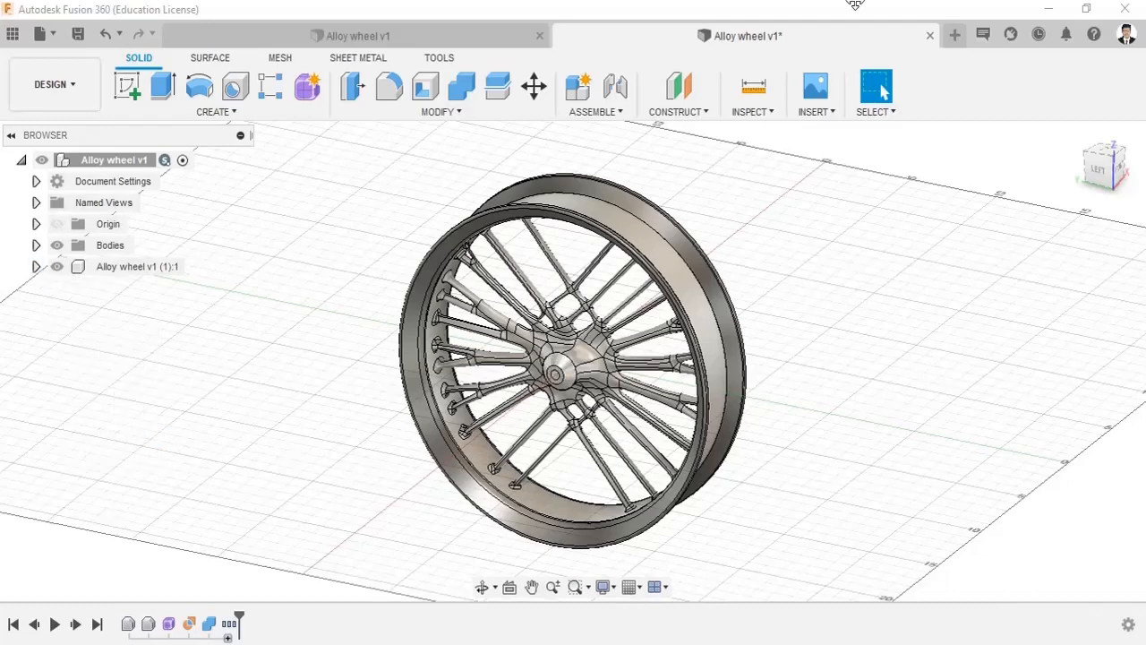
Start a new sketch on the front origin plane through the wheel
middle_click_drag(705, 320, 814, 274, "shift")
left_click(1125, 167)
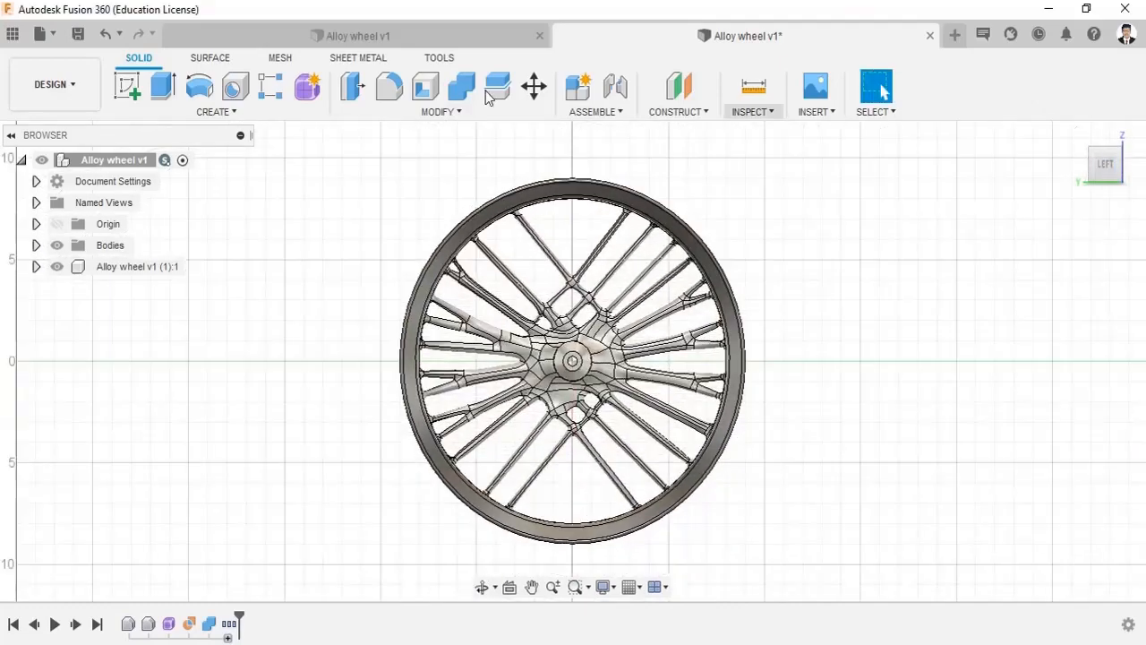
left_click(1077, 133)
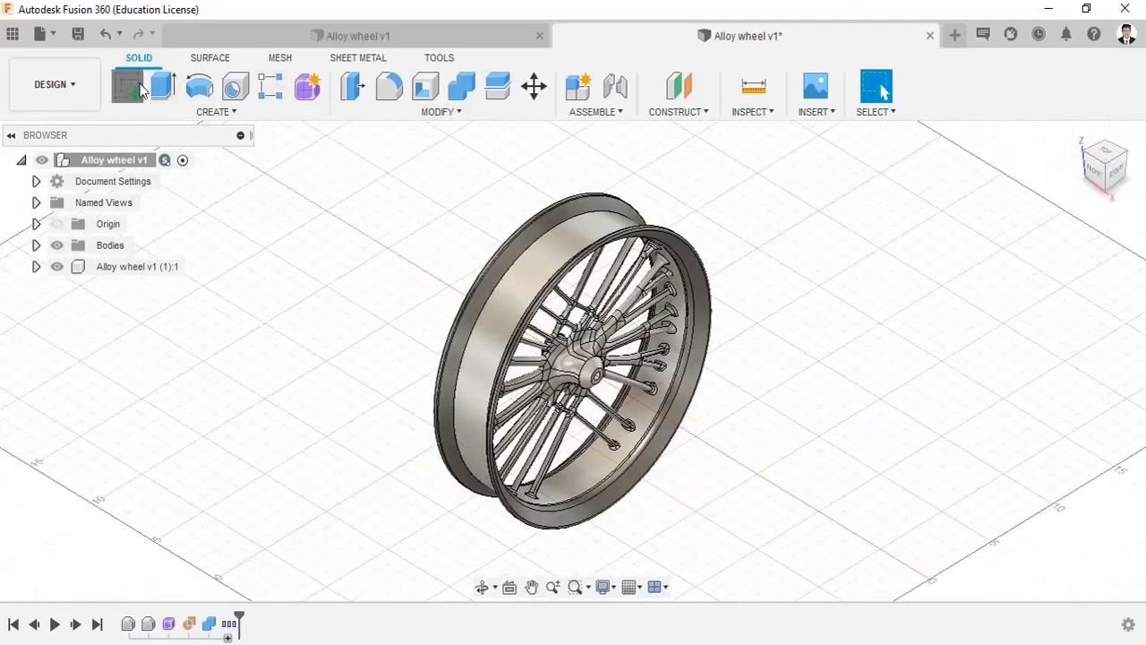
left_click(139, 89)
left_click(606, 357)
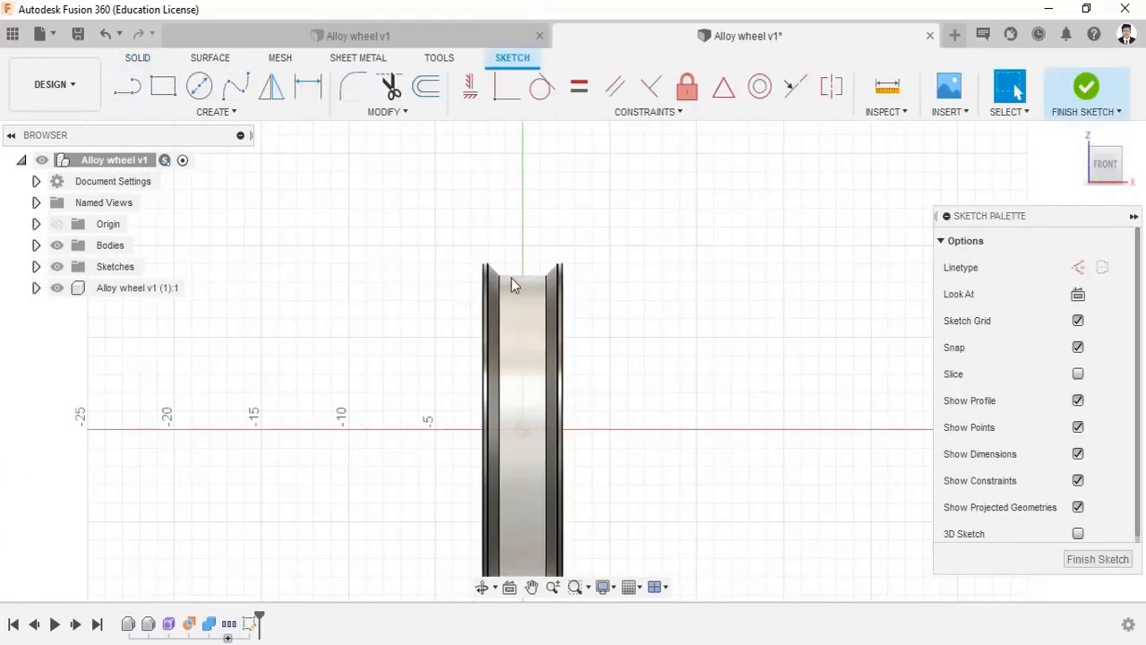
scroll(521, 265, "up", 5)
middle_click_drag(528, 283, 529, 295)
left_click(127, 87)
scroll(465, 279, "up", 8)
left_click(348, 312)
key("Escape")
scroll(424, 322, "down", 9)
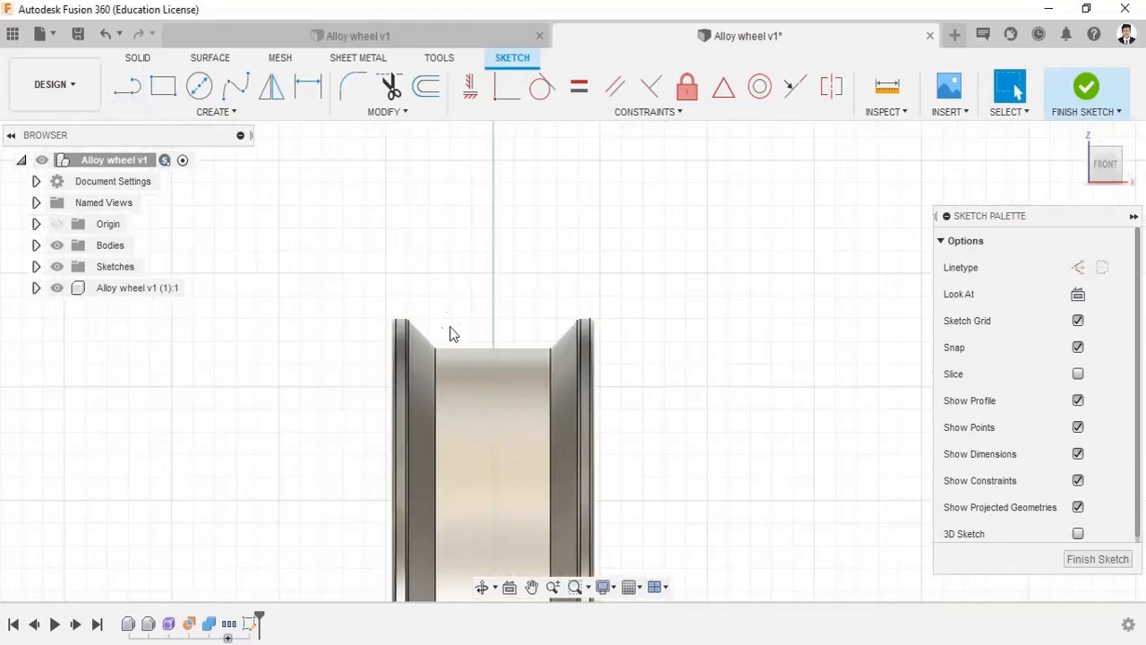
Project the two rim side bodies and the ring body between them into the sketch
middle_click_drag(450, 332, 401, 271)
left_click(215, 111)
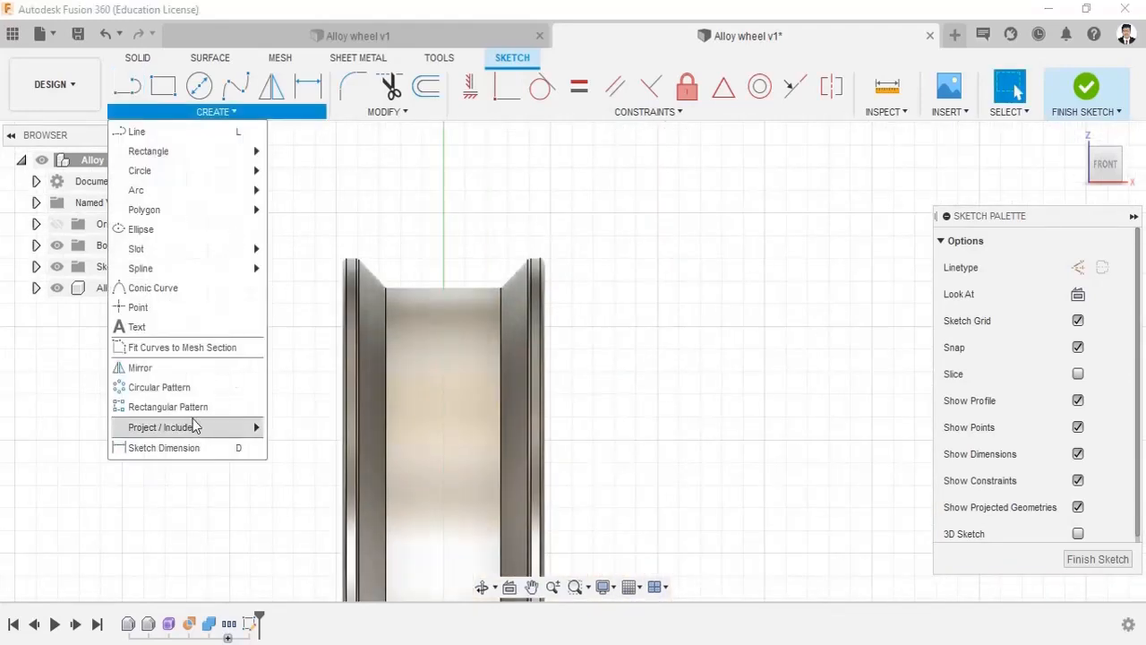
left_click(304, 424)
left_click(528, 414)
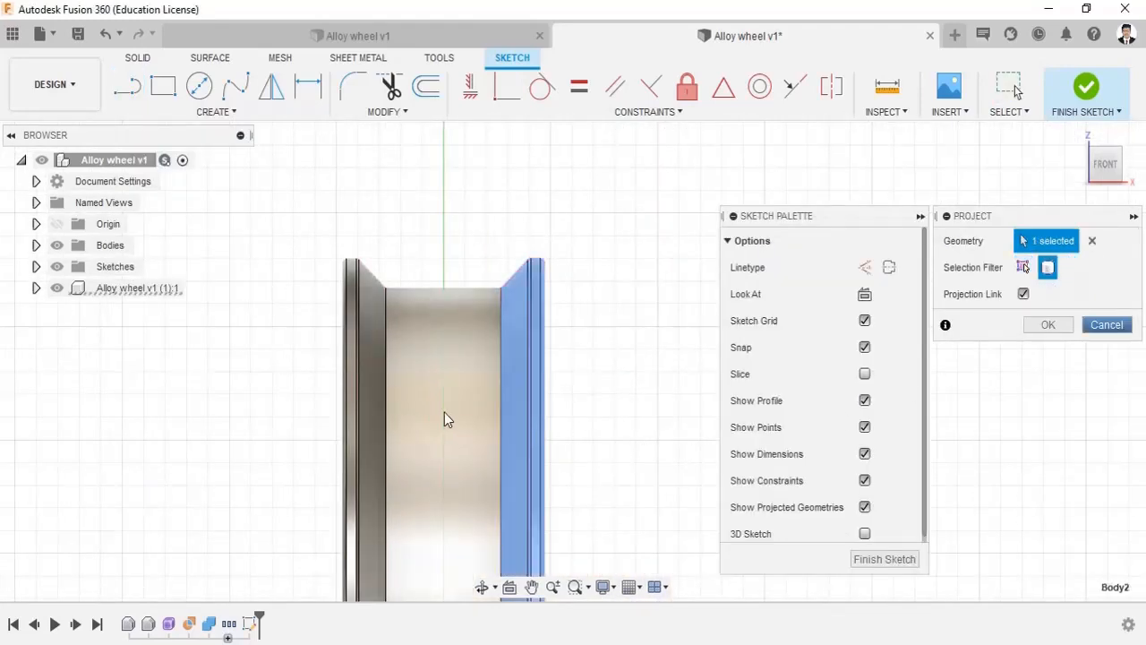
left_click(358, 418)
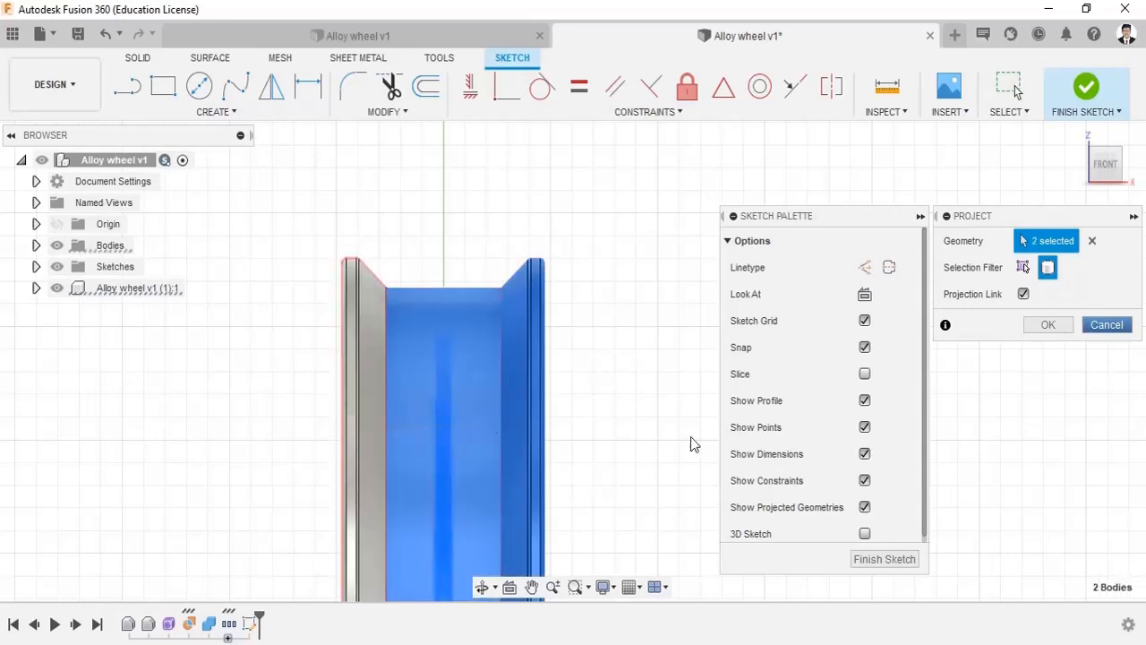
left_click(1046, 327)
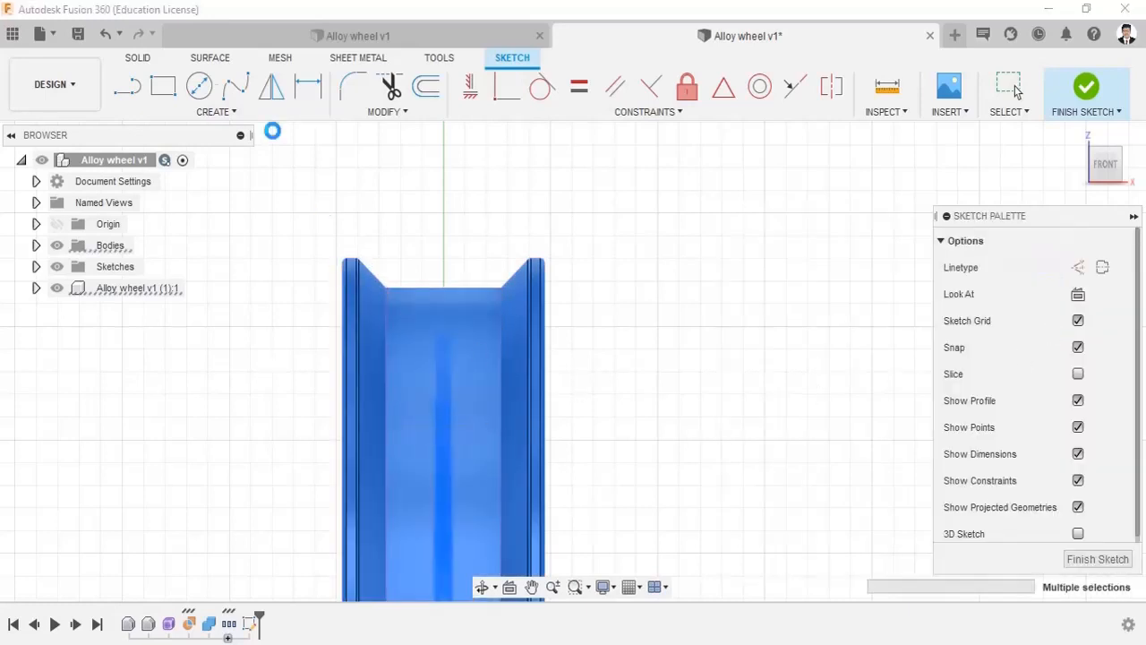
Sketch a circle about 4.7 cm in diameter, centred on the midpoint of the ring's upper edge and passing through the rim's outer top corner
key("c")
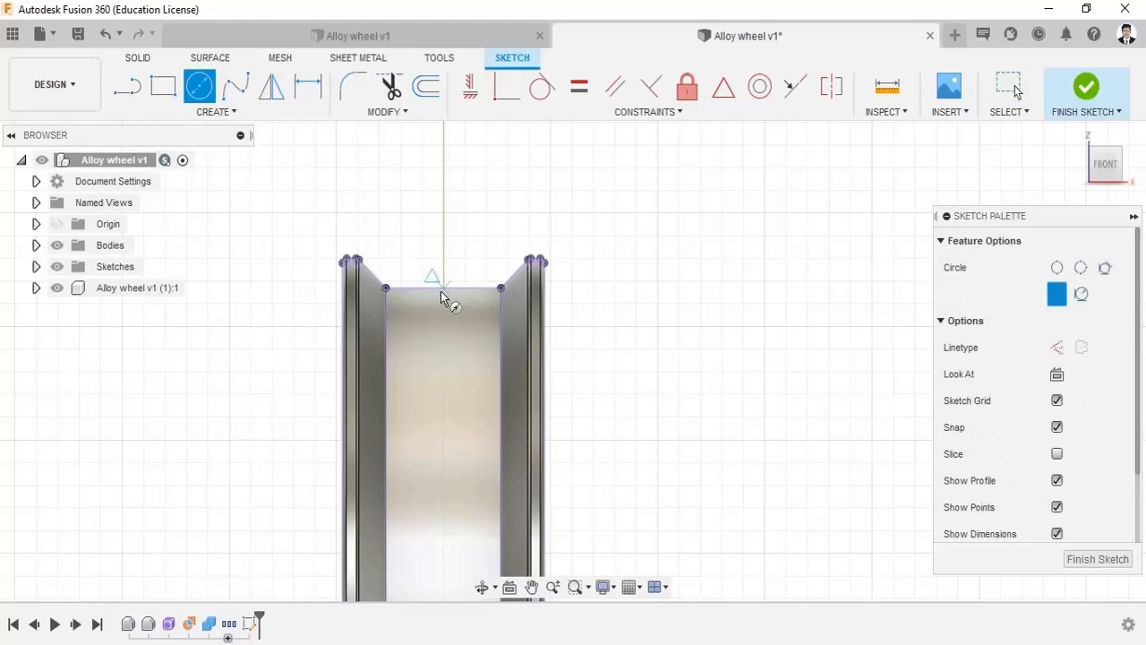
left_click(441, 289)
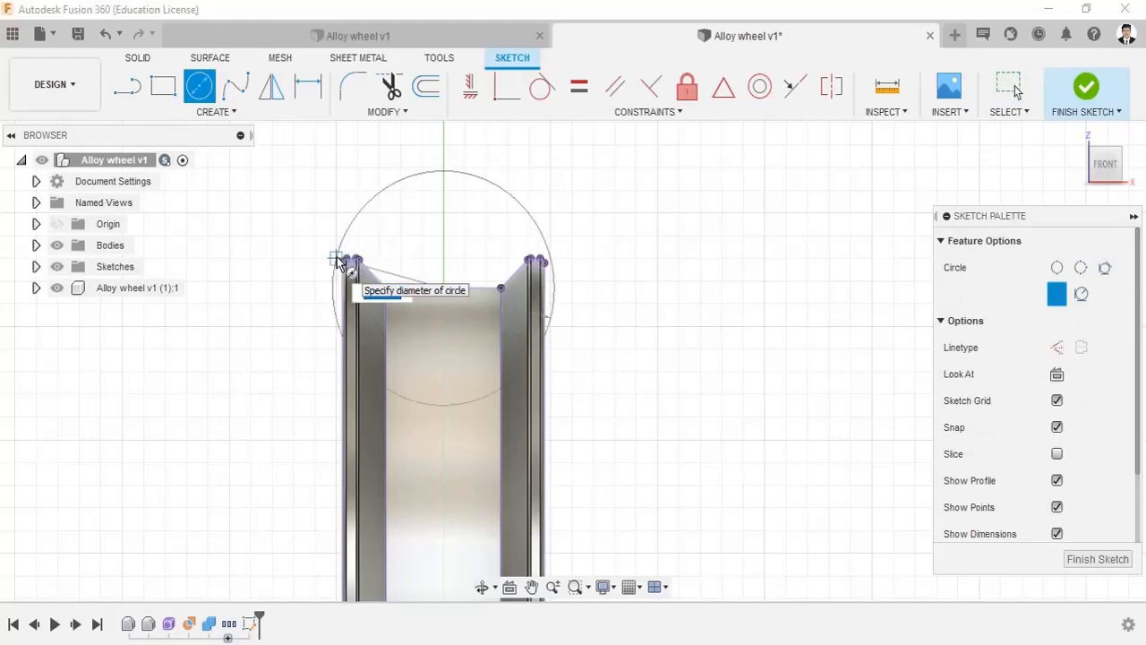
scroll(347, 266, "up", 5)
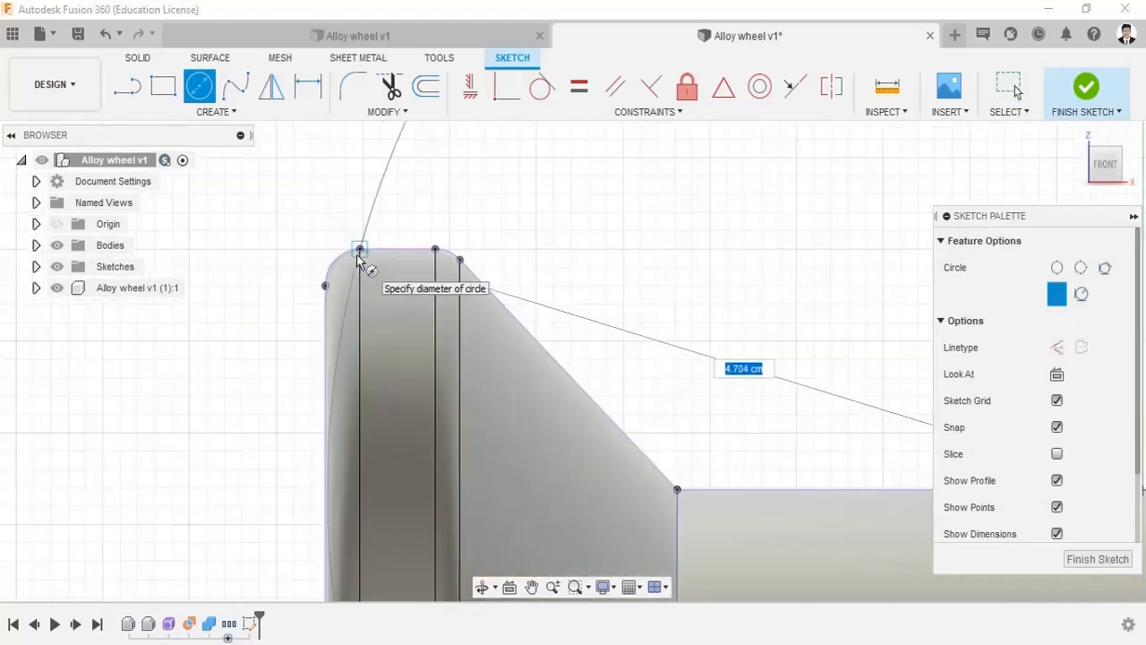
scroll(767, 328, "down", 5)
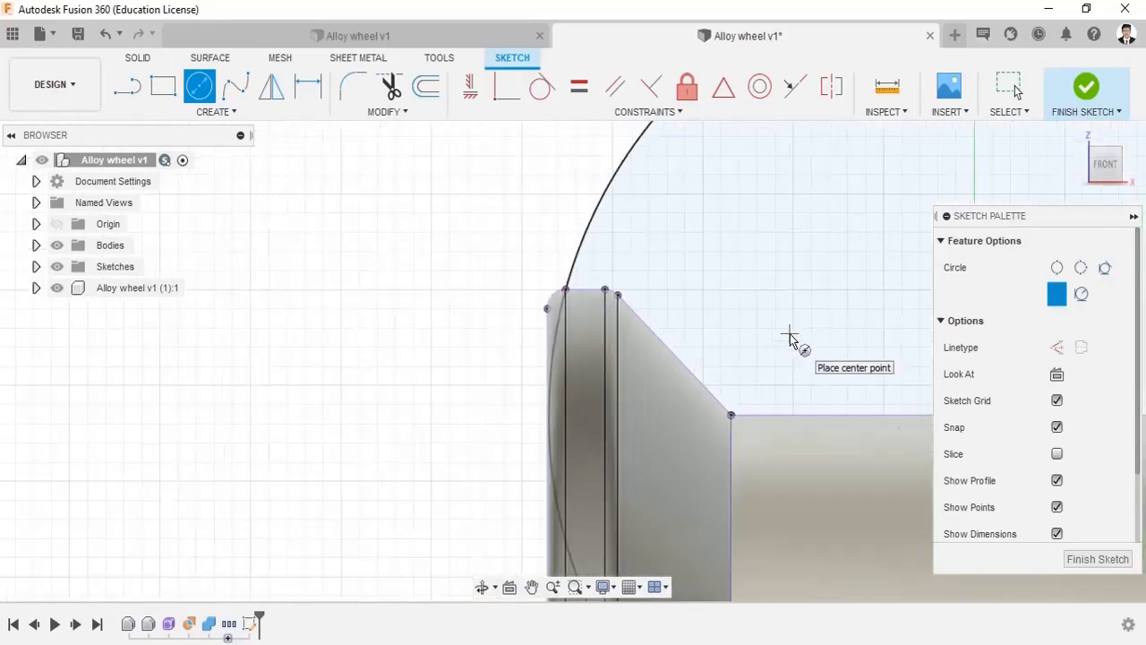
Trim away the circle's lower portions so only the arc above the rim remains, and finish the sketch
left_click(390, 85)
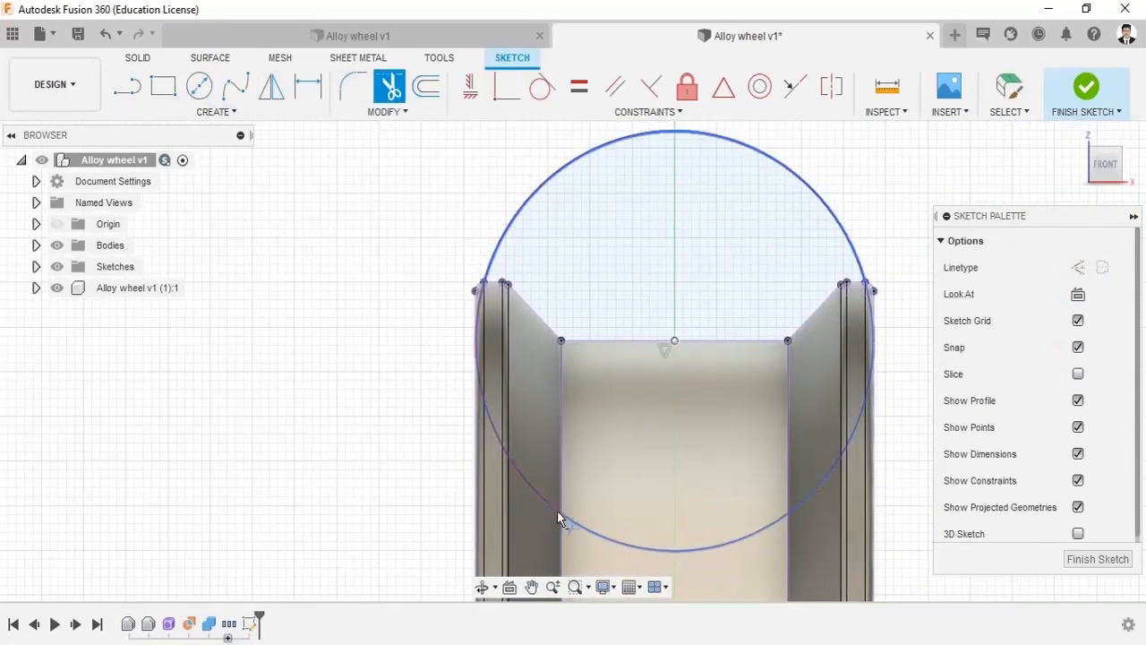
left_click(609, 544)
left_click(743, 531)
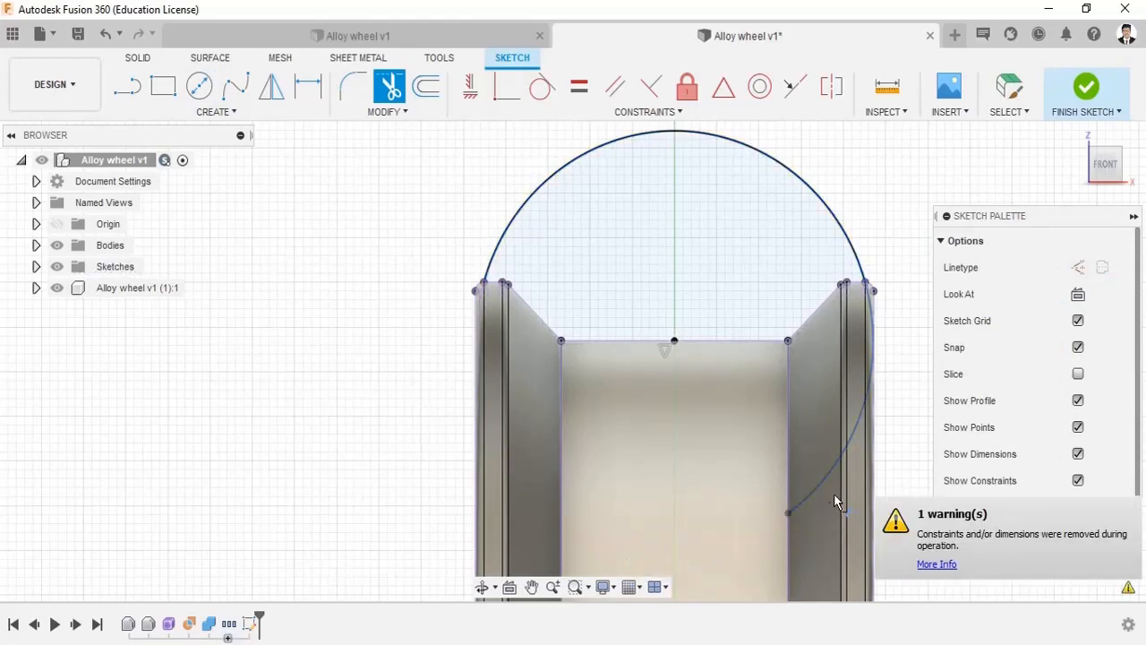
left_click(823, 485)
scroll(745, 393, "down", 5)
middle_click_drag(648, 315, 543, 225)
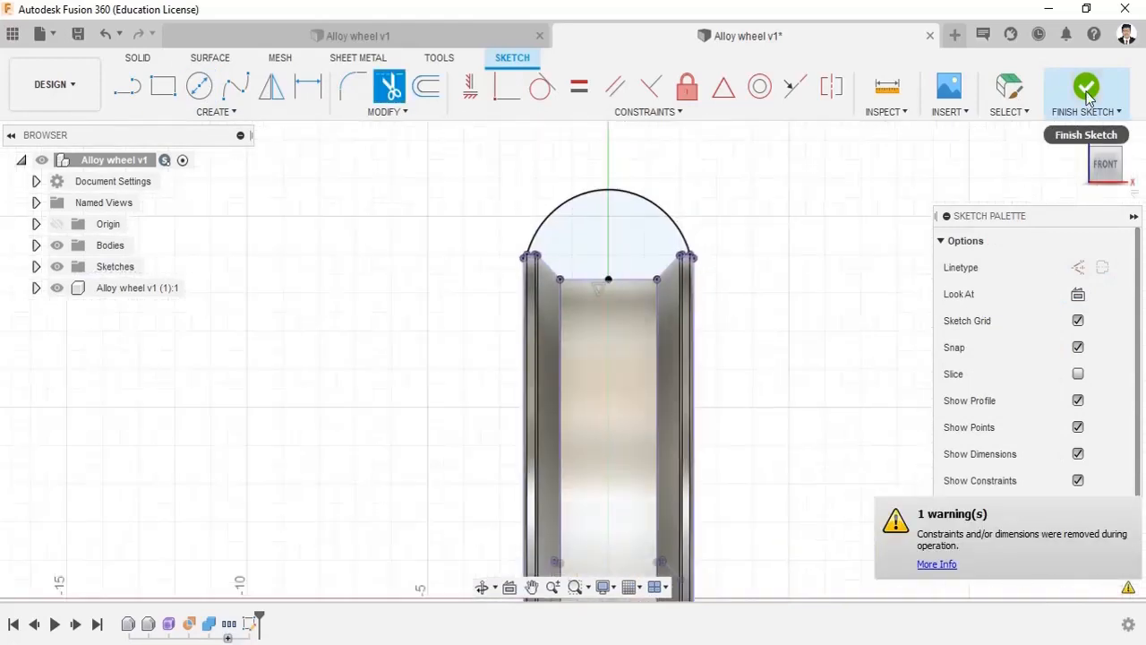
left_click(1086, 86)
Revolve the arc profile above the rim 360 degrees about the wheel's X axis as a new body to form the tyre
left_click(1078, 134)
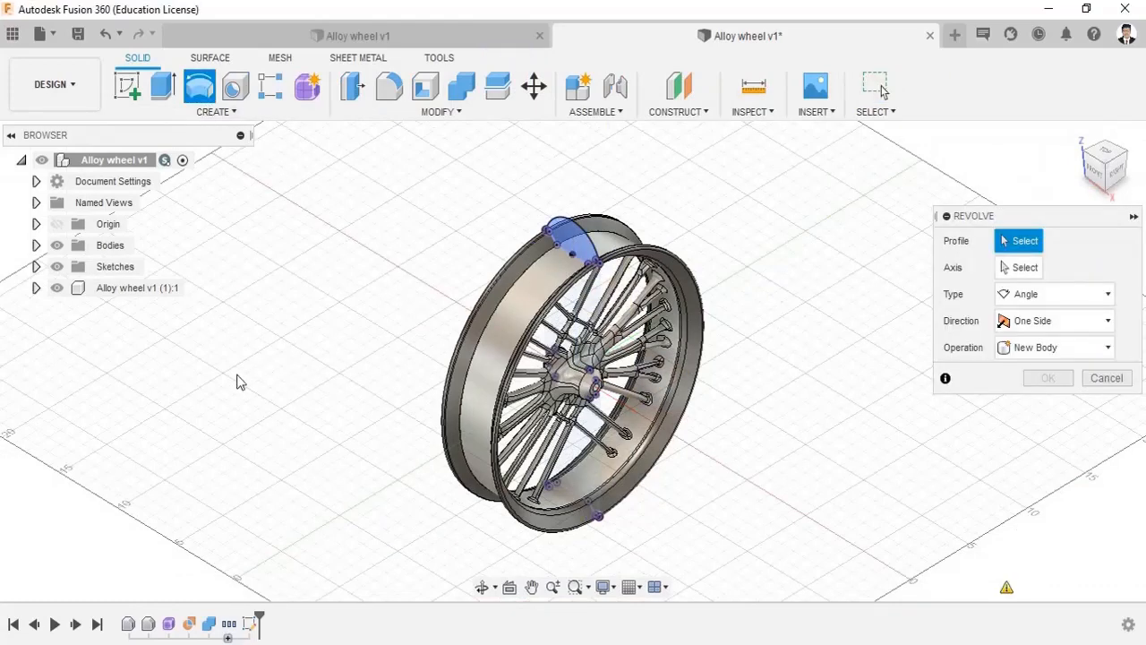
left_click(1021, 267)
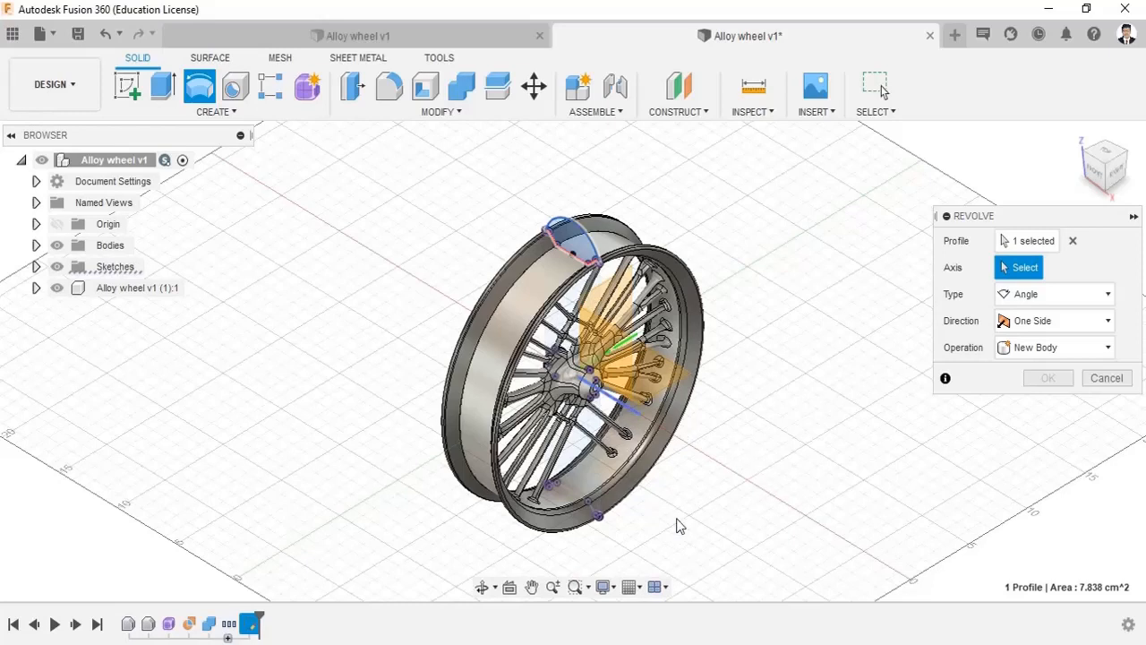
left_click(633, 414)
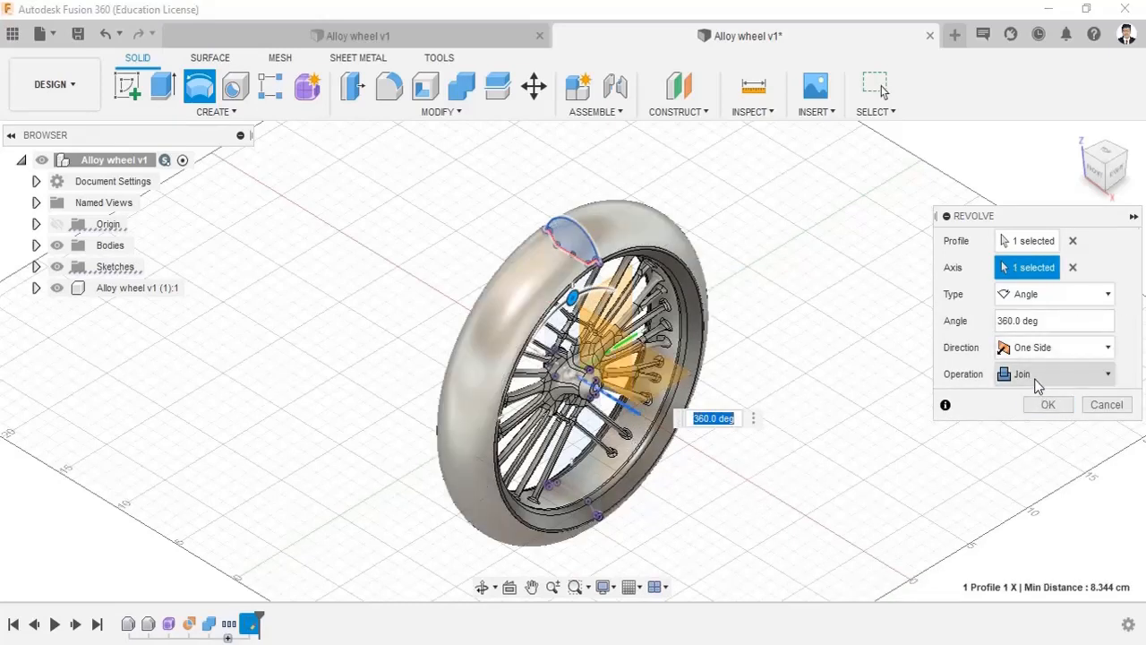
left_click(1044, 460)
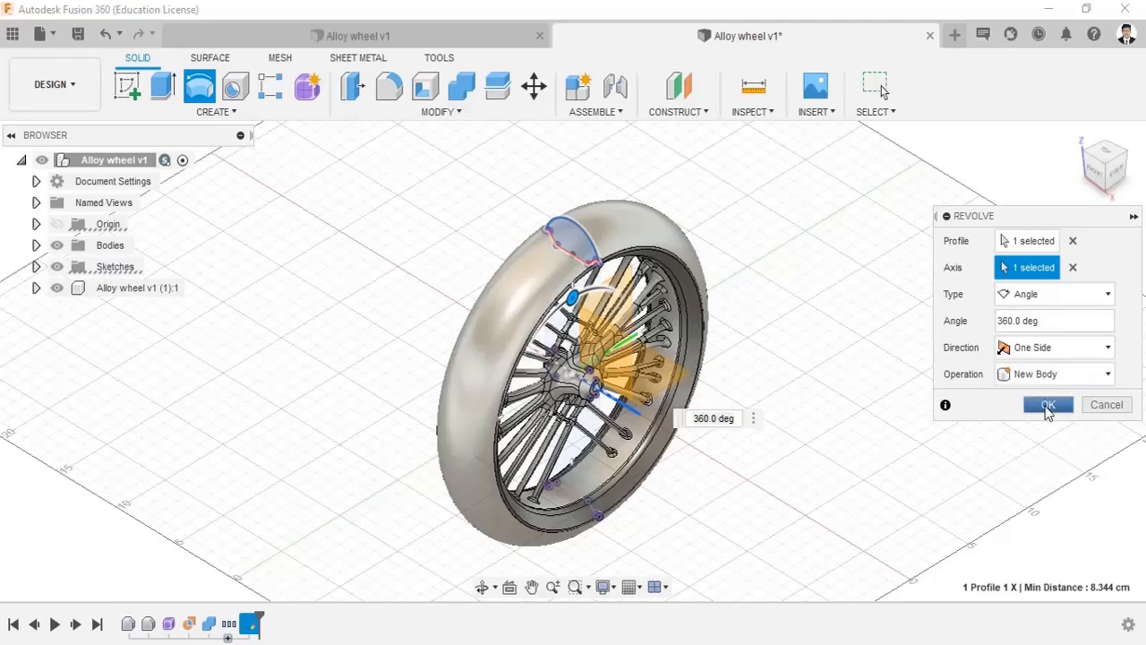
left_click(1047, 405)
Search the appearance library for "White" and apply ABS (White) to the tyre body
middle_click_drag(759, 395, 625, 351, "shift")
left_click(440, 112)
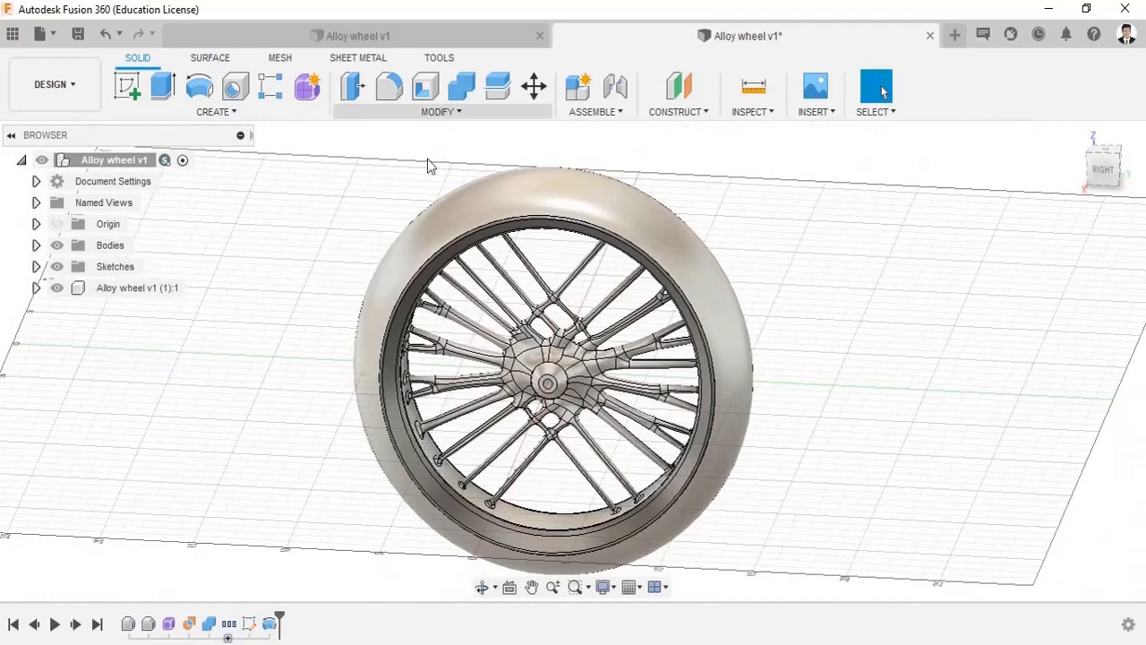
left_click(347, 448)
left_click(823, 495)
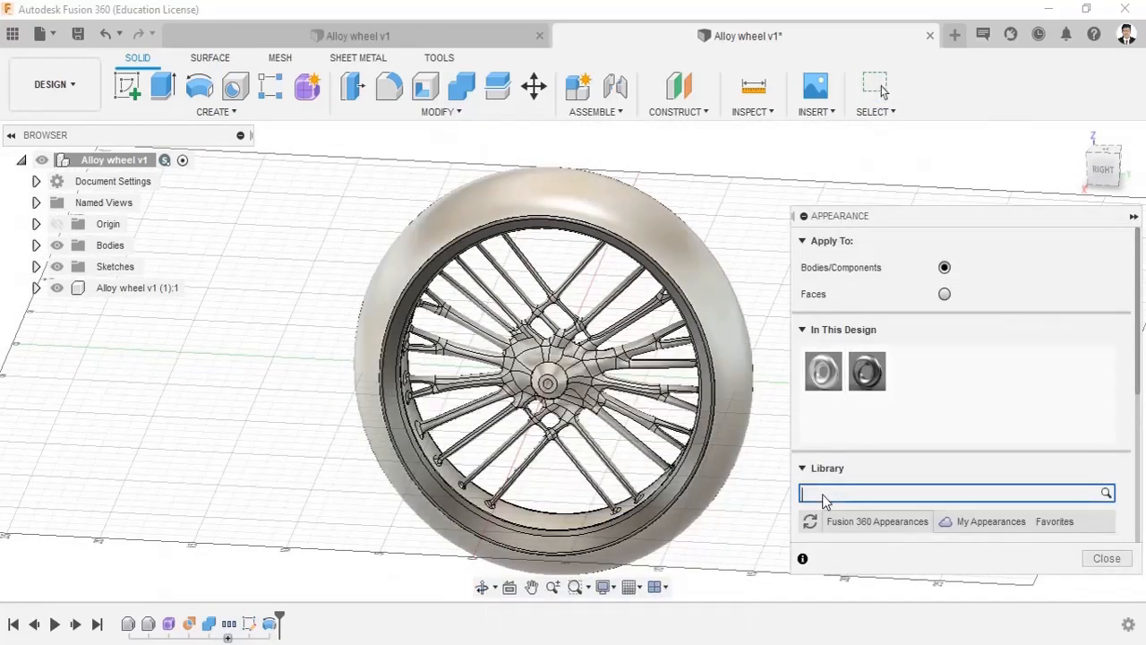
type("W")
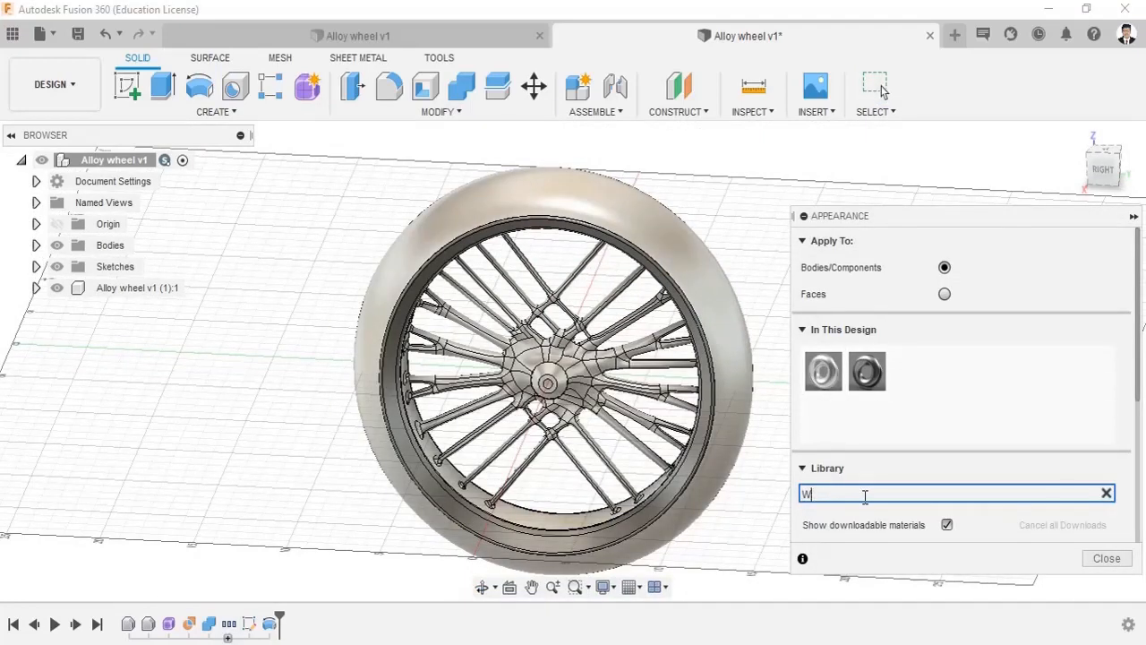
type("hite")
scroll(877, 501, "down", 1)
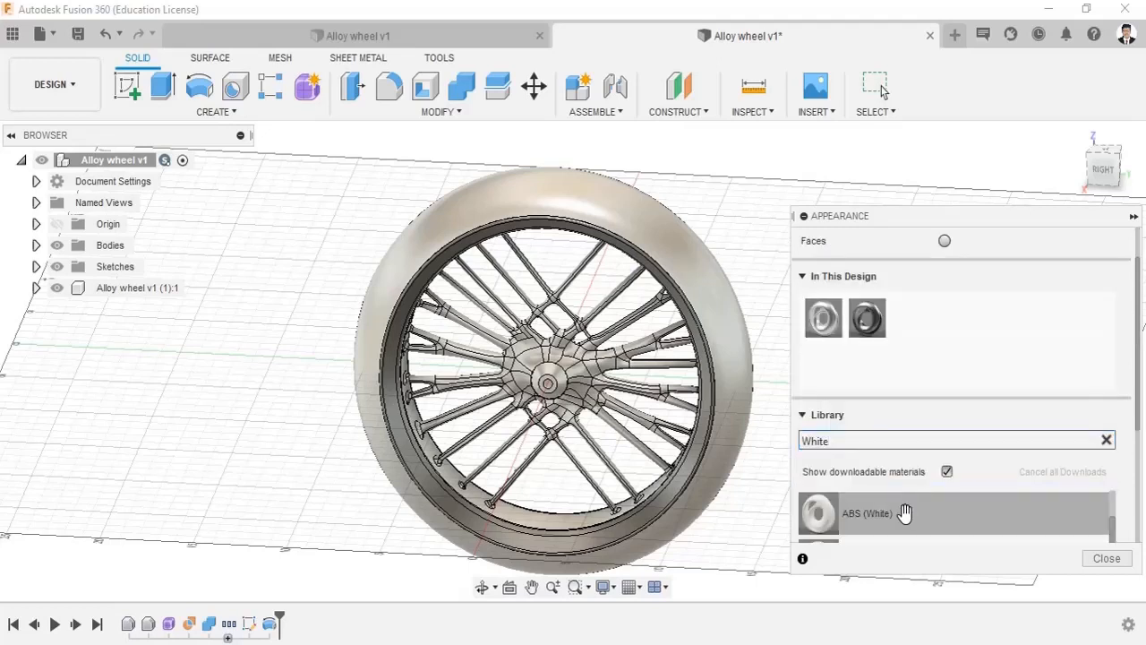
left_click_drag(723, 365, 734, 526)
Apply the ABS (White) appearance to the rim side bodies on both sides of the wheel
left_click_drag(813, 524, 677, 487)
middle_click_drag(754, 384, 596, 365, "shift")
left_click_drag(839, 513, 641, 435)
Search the appearance library for "Green" and apply a green appearance to the hub, spoke and inner ring body
middle_click_drag(641, 436, 775, 437, "shift")
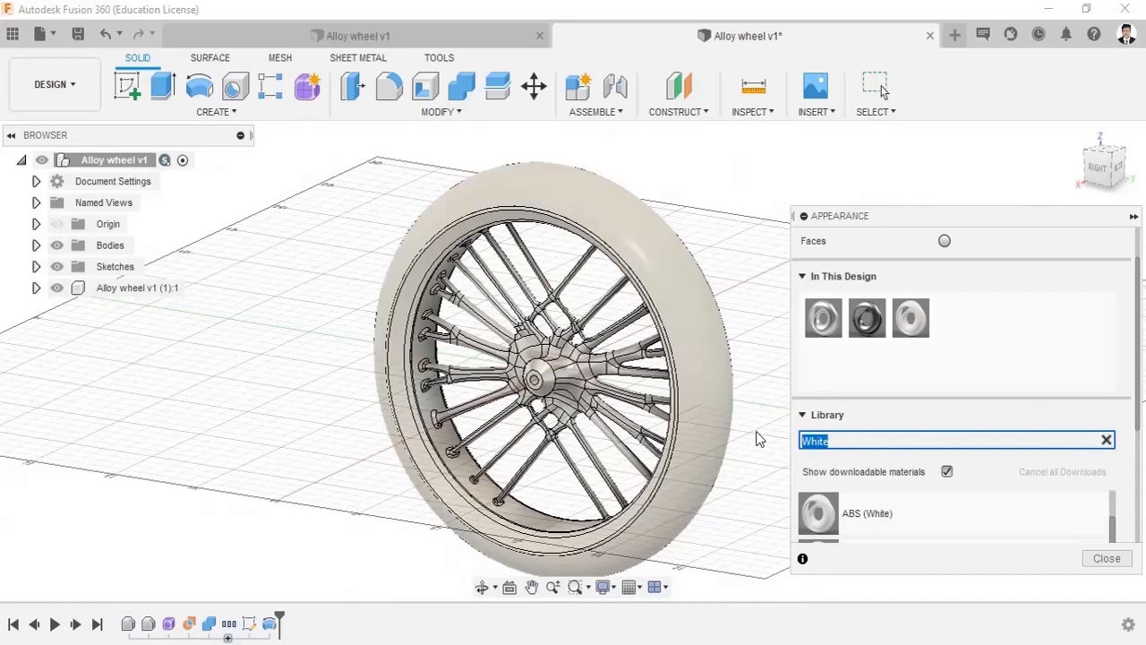
type("Green")
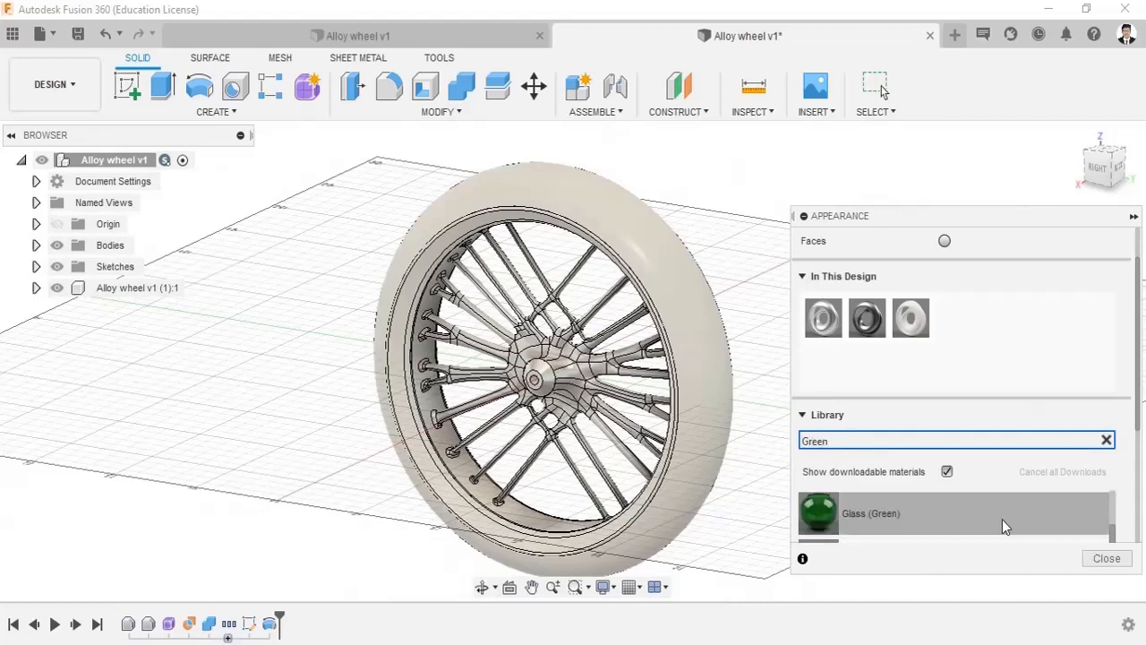
scroll(939, 445, "down", 3)
left_click_drag(924, 448, 571, 379)
left_click(1107, 559)
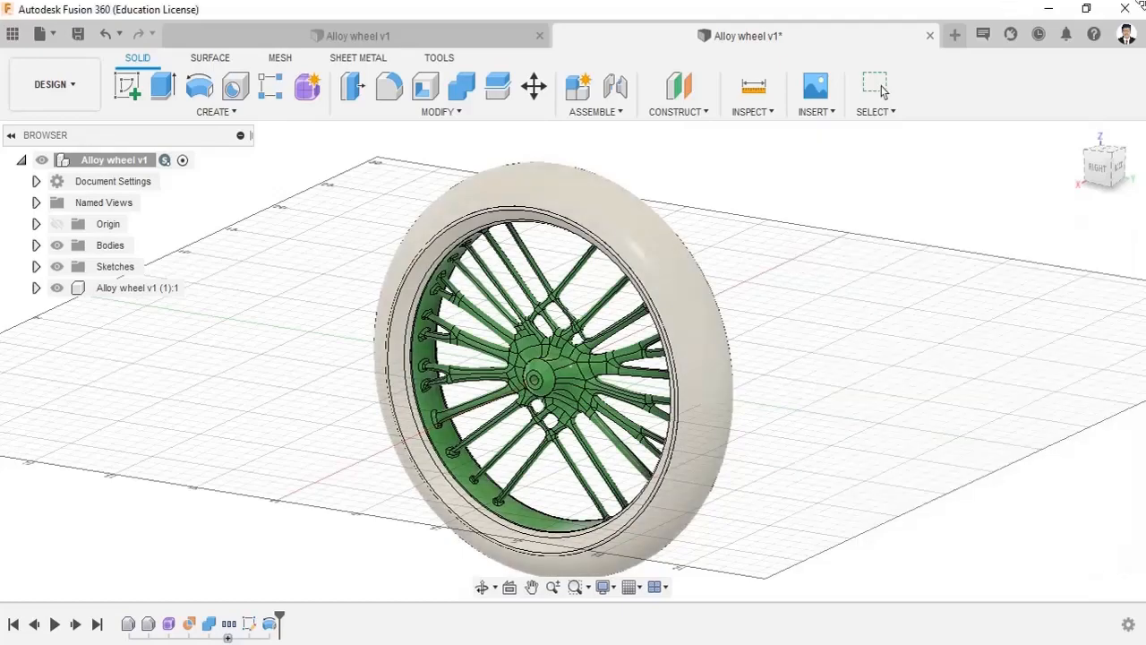
Turn the wheel to face its side view and switch to the Render workspace
middle_click_drag(776, 471, 1143, 240, "shift")
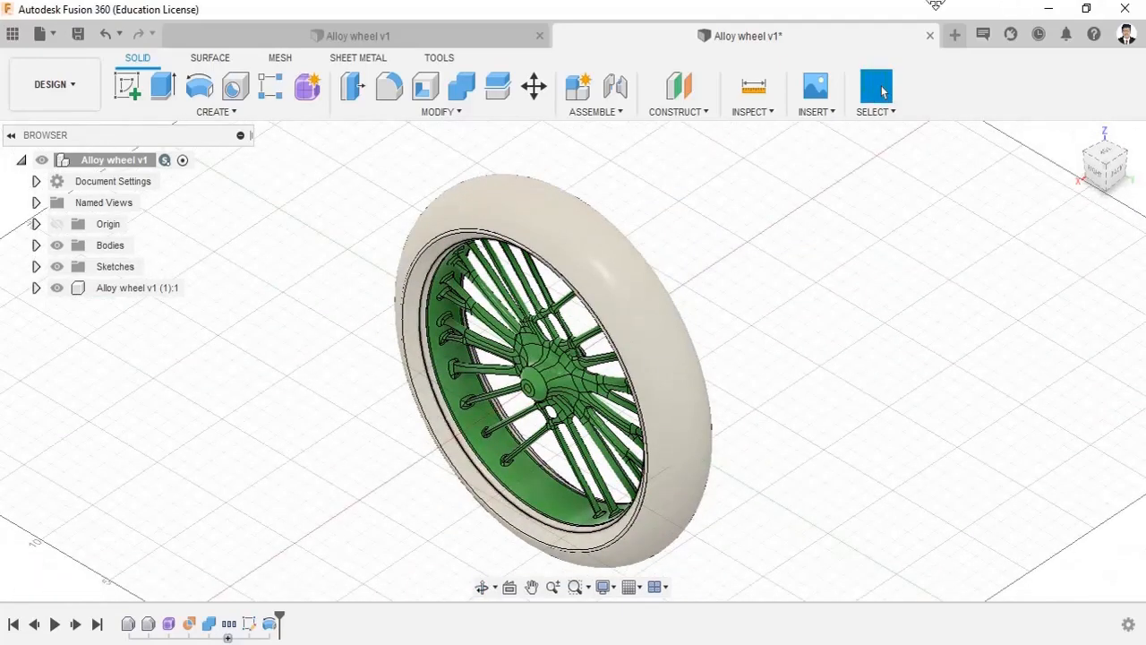
left_click(1083, 133)
middle_click_drag(708, 406, 616, 336, "shift")
left_click(54, 85)
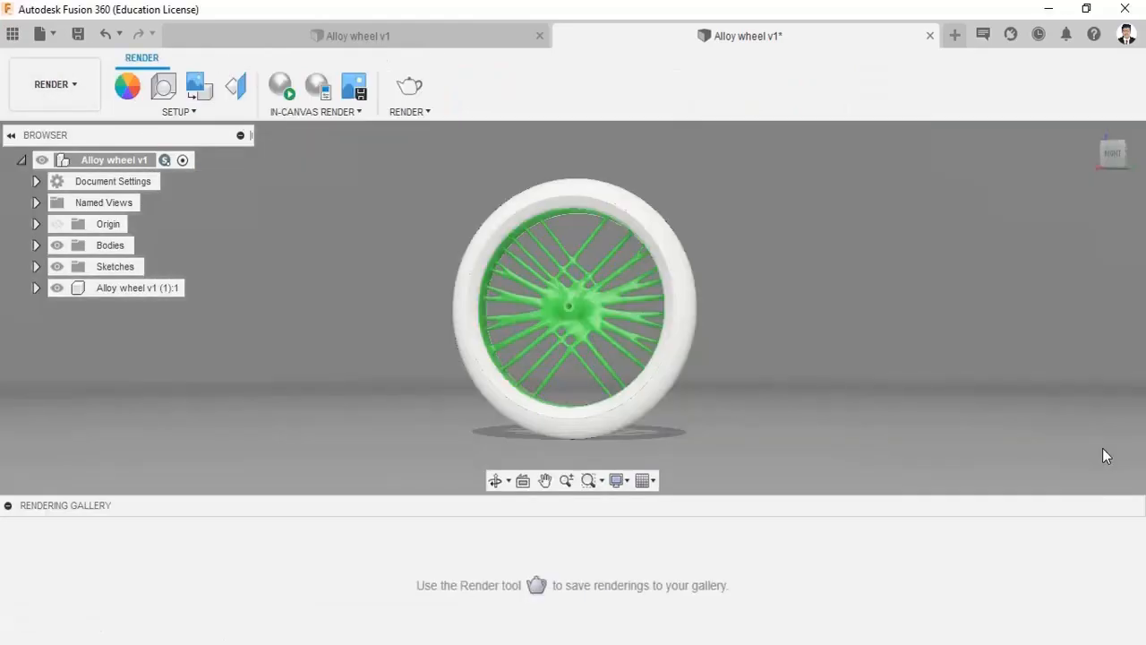
Examine the coloured wheel from several angles in the rendering scene, ending on an isometric view
mouse_move(764, 281)
middle_mouse_down("shift")
mouse_move(755, 289)
mouse_move(797, 276)
mouse_move(716, 285)
mouse_move(777, 296)
middle_mouse_up("shift")
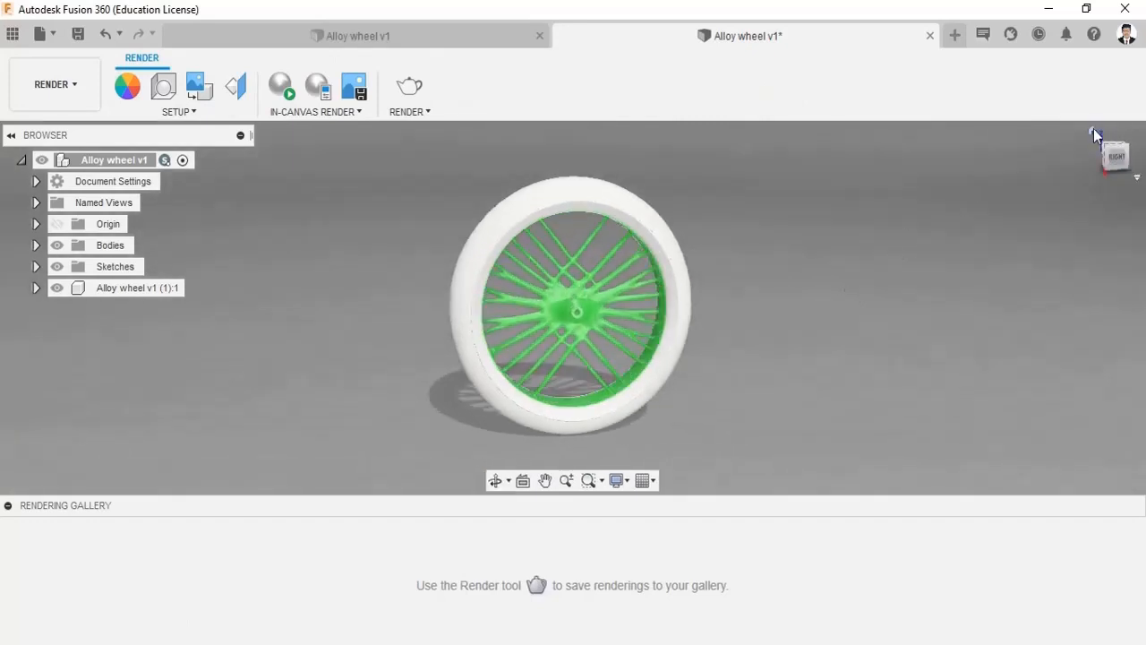
left_click(1095, 134)
left_click_drag(719, 298, 703, 234)
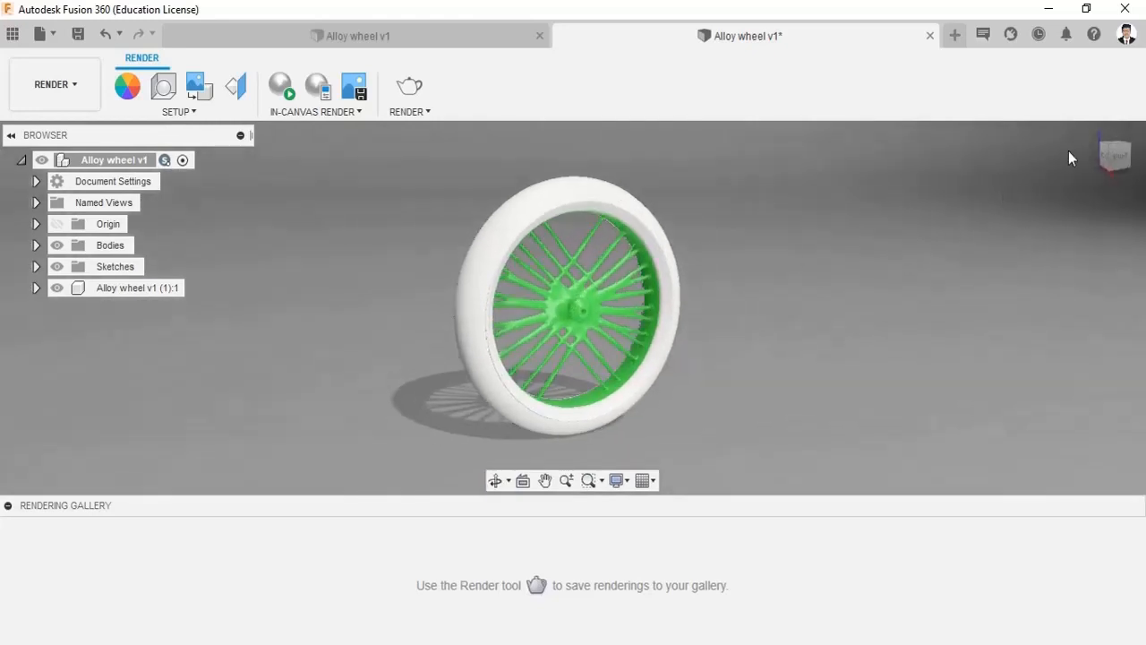
left_click(1115, 155)
left_click(1123, 153)
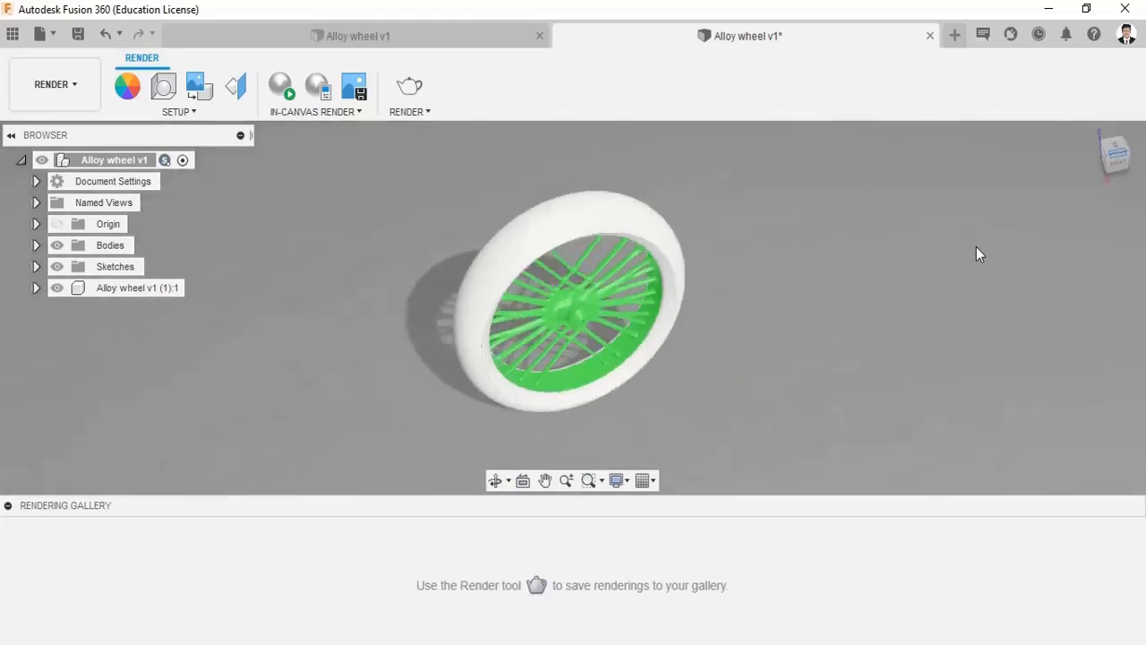
left_click(1114, 168)
left_click(1104, 146)
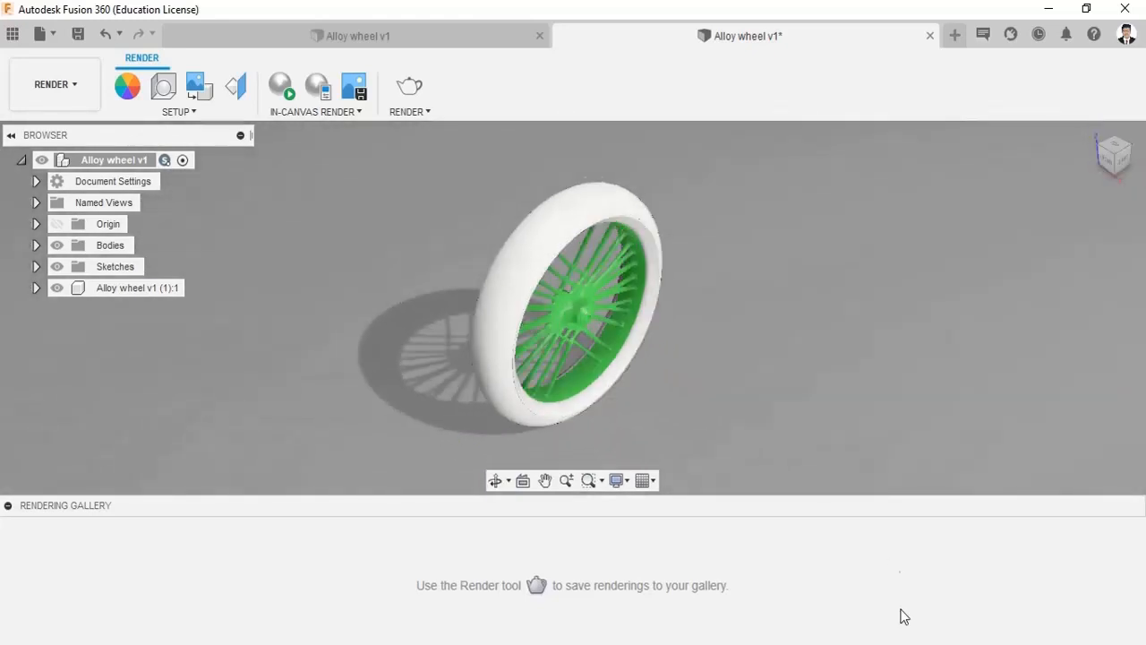